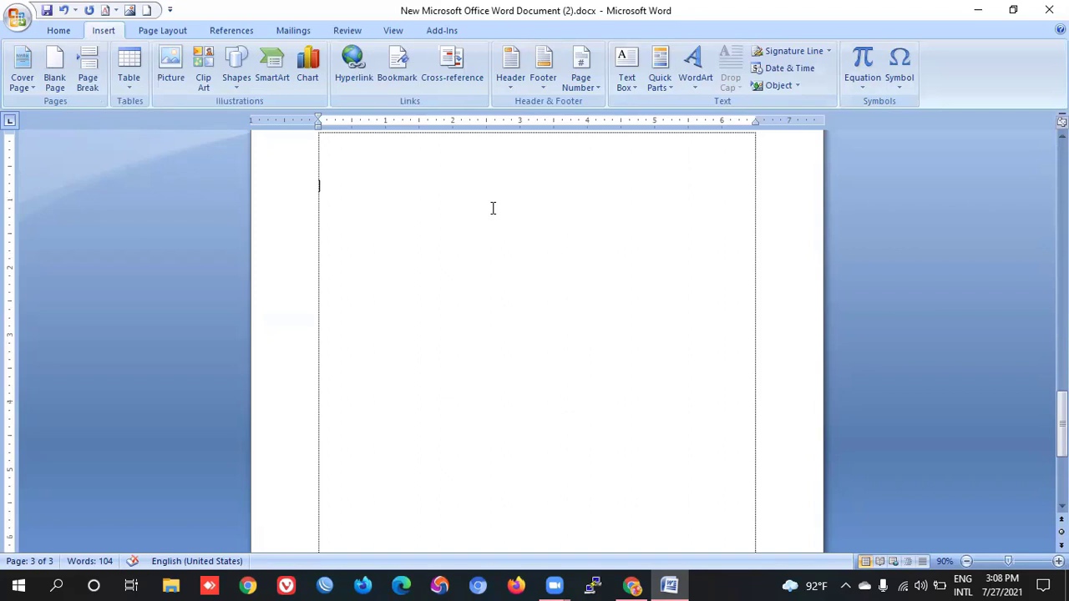
Open the Header gallery with the built-in Blank, Alphabet and Annual designs
{"action": "left_click", "coordinate": [524, 80]}
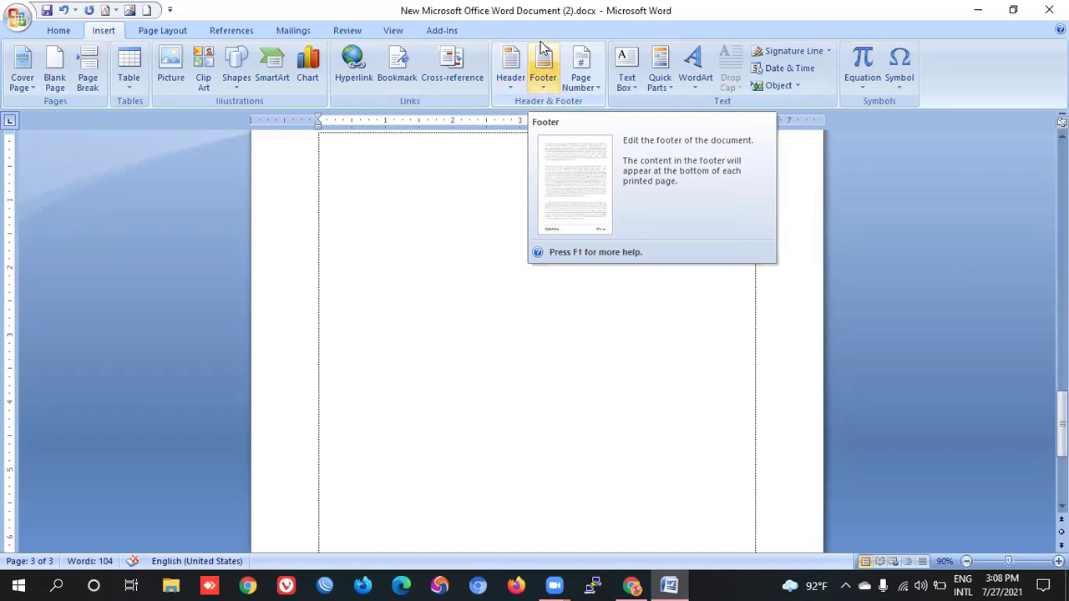
{"action": "left_click", "coordinate": [510, 75]}
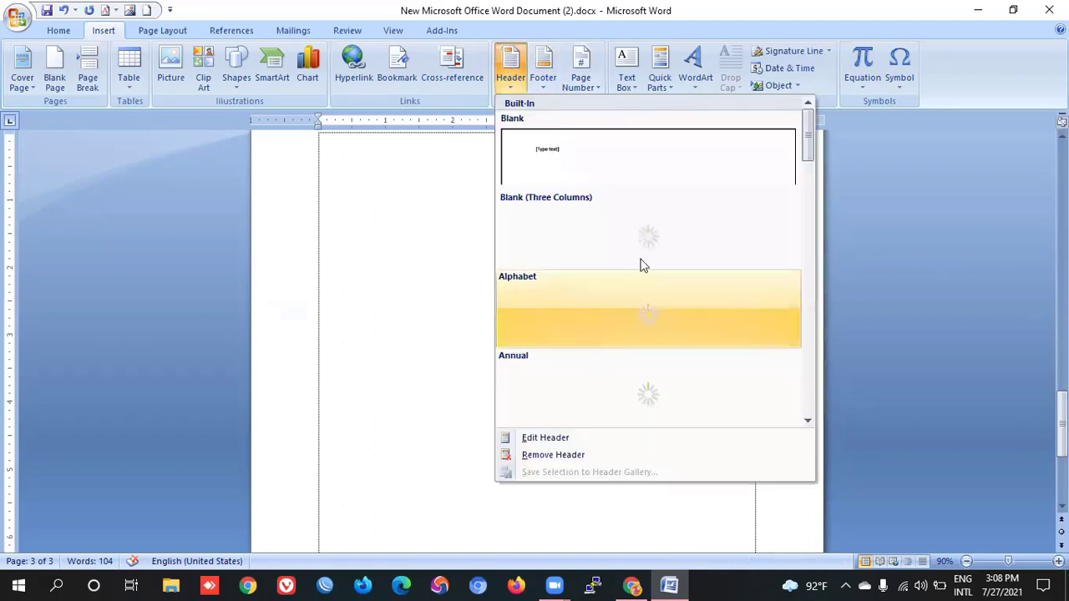
Choose Edit Header and scroll to the empty page 3 header
{"action": "left_click", "coordinate": [551, 440]}
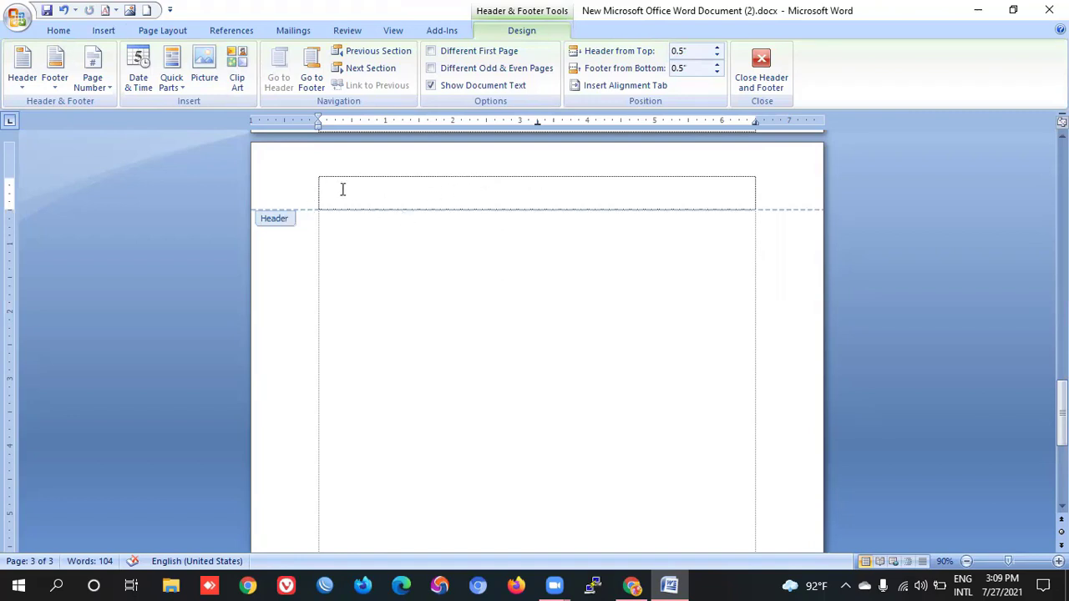
{"action": "scroll", "coordinate": [528, 534], "scroll_direction": "down", "scroll_amount": 2}
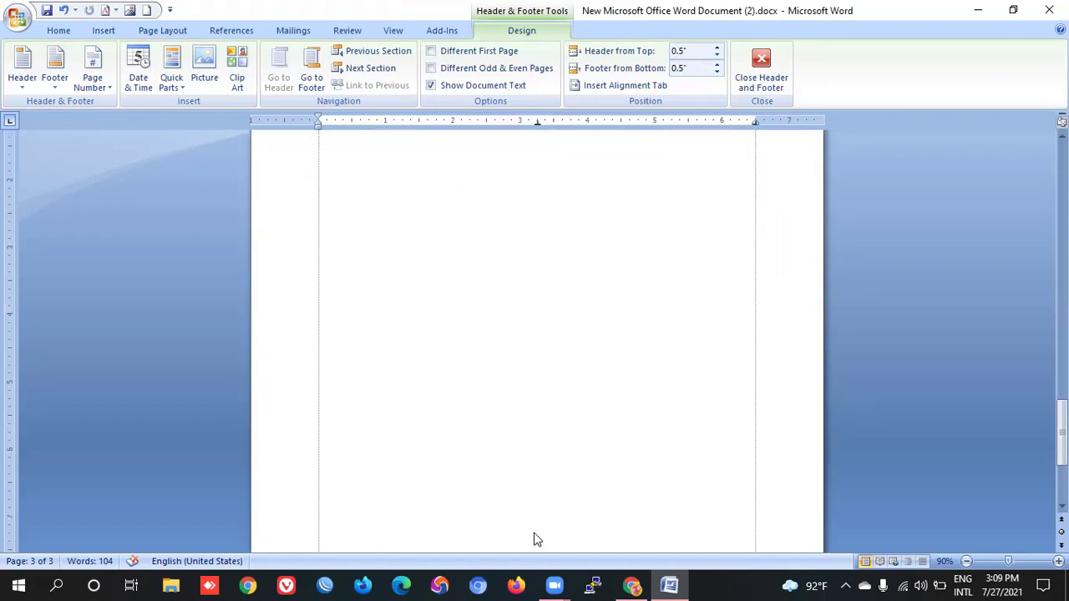
{"action": "scroll", "coordinate": [528, 534], "scroll_direction": "down", "scroll_amount": 1}
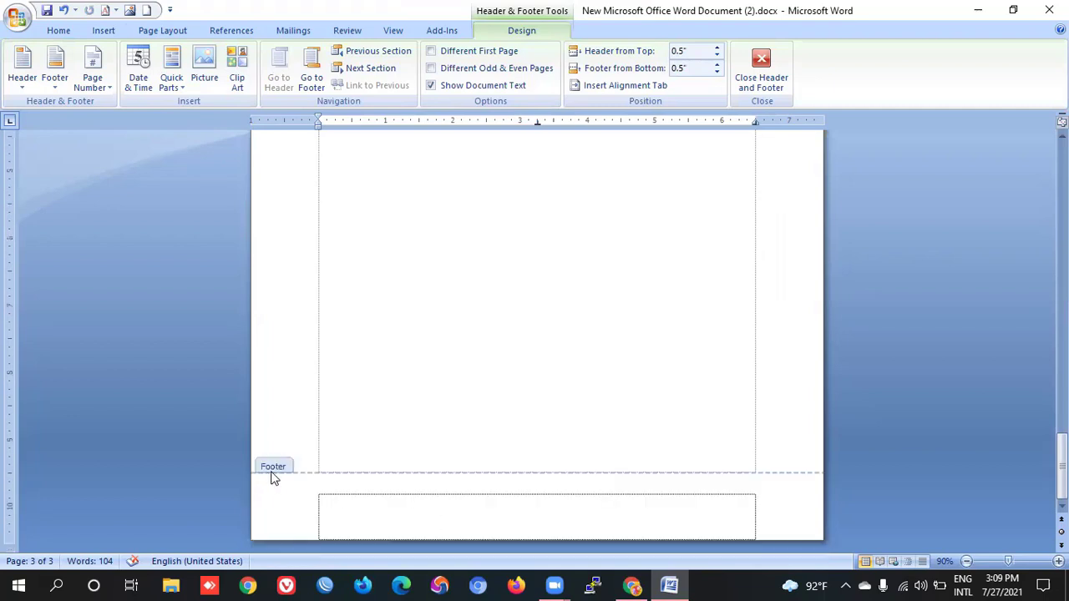
{"action": "scroll", "coordinate": [460, 404], "scroll_direction": "up", "scroll_amount": 2}
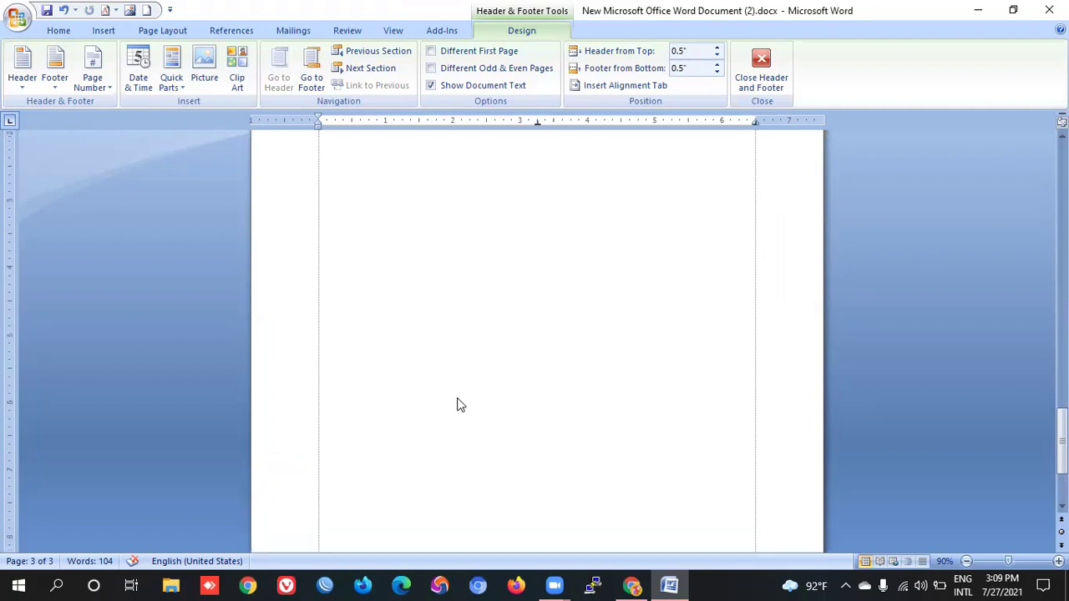
{"action": "scroll", "coordinate": [413, 235], "scroll_direction": "up", "scroll_amount": 3}
{"action": "scroll", "coordinate": [432, 244], "scroll_direction": "up", "scroll_amount": 2}
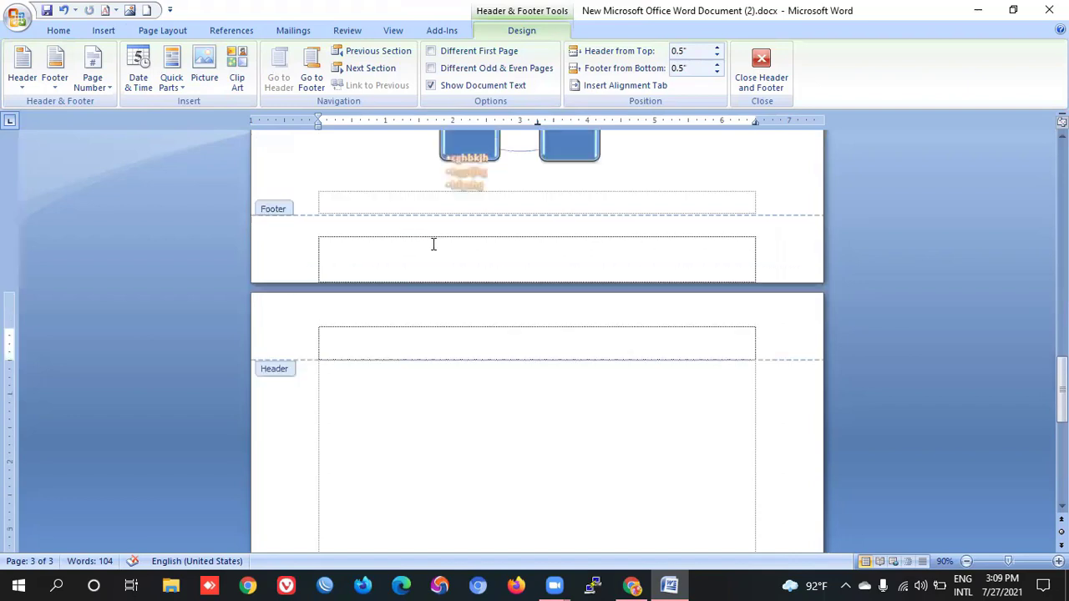
{"action": "scroll", "coordinate": [440, 277], "scroll_direction": "up", "scroll_amount": 3}
{"action": "scroll", "coordinate": [328, 352], "scroll_direction": "down", "scroll_amount": 2}
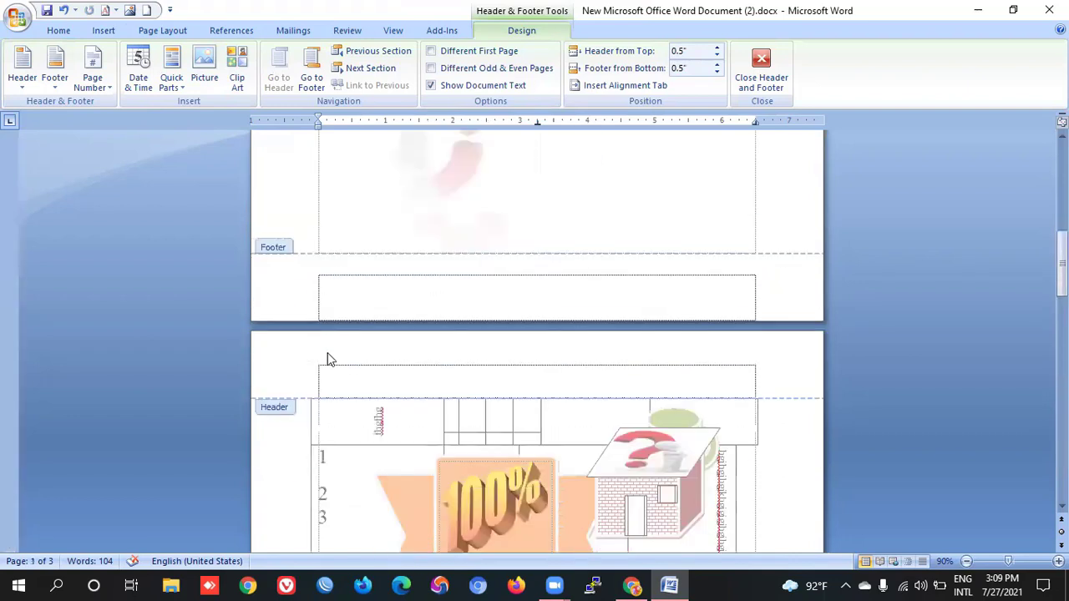
{"action": "scroll", "coordinate": [328, 388], "scroll_direction": "down", "scroll_amount": 3}
{"action": "scroll", "coordinate": [328, 384], "scroll_direction": "down", "scroll_amount": 2}
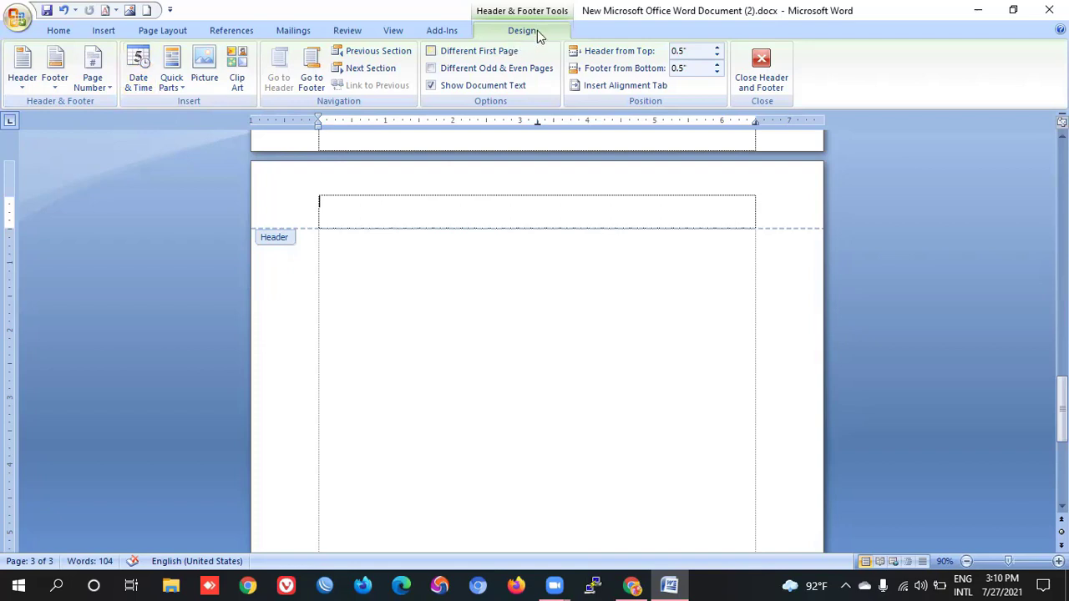
Insert a Top of Page, Plain Number 1 page number in the page 3 header and select it
{"action": "left_click", "coordinate": [96, 84]}
{"action": "mouse_move", "coordinate": [124, 104]}
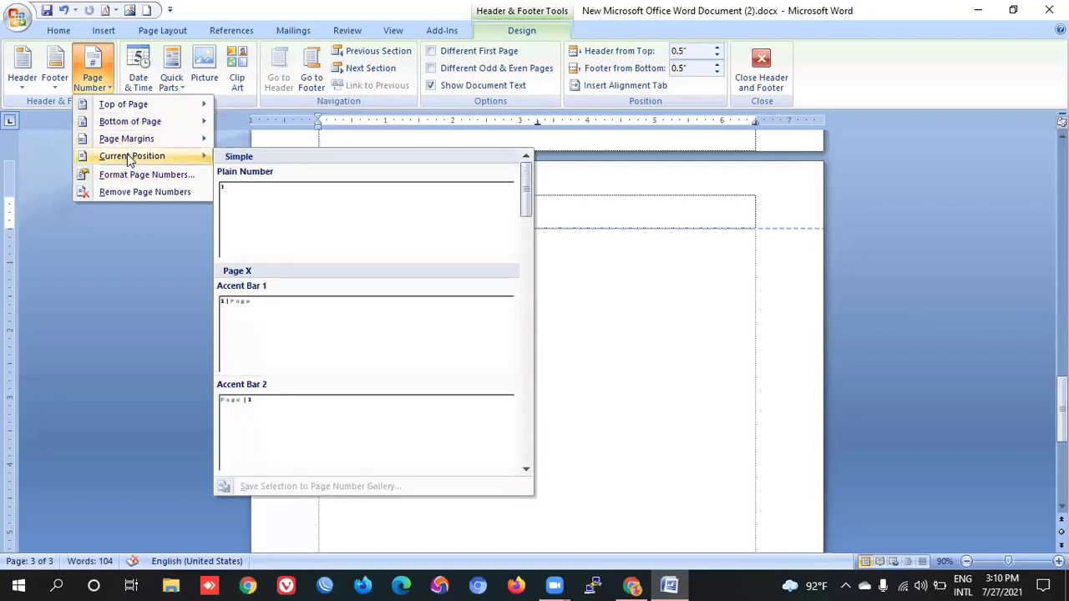
{"action": "mouse_move", "coordinate": [126, 139]}
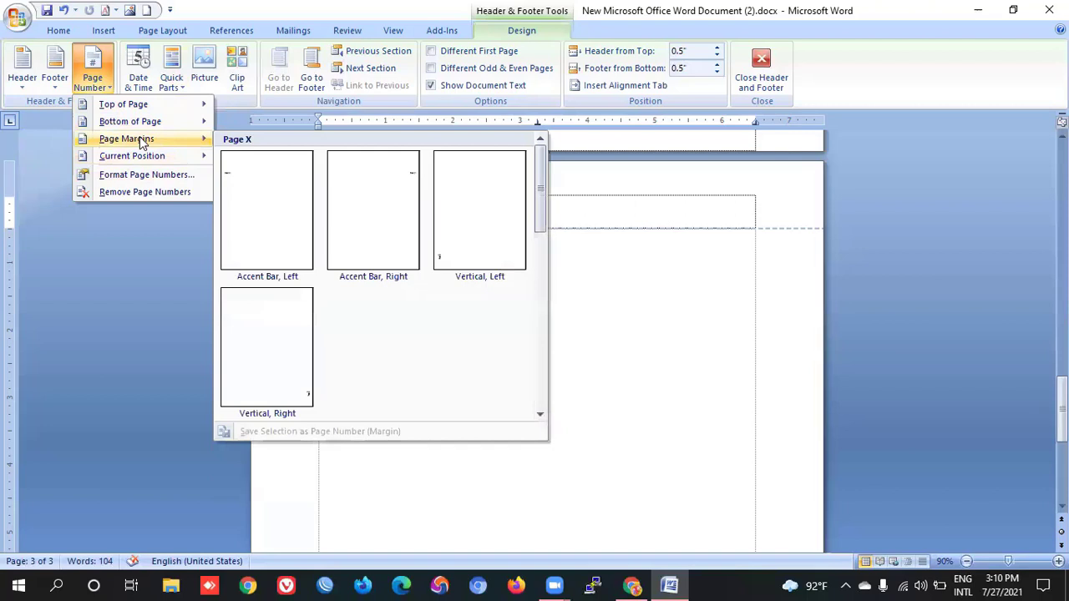
{"action": "left_click", "coordinate": [661, 200]}
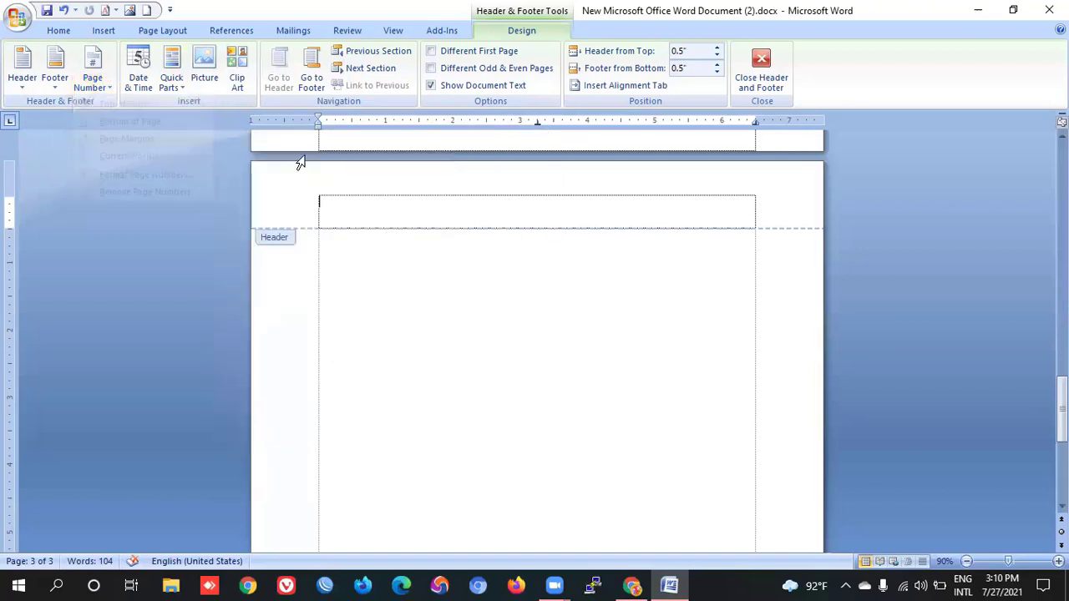
{"action": "left_click", "coordinate": [93, 90]}
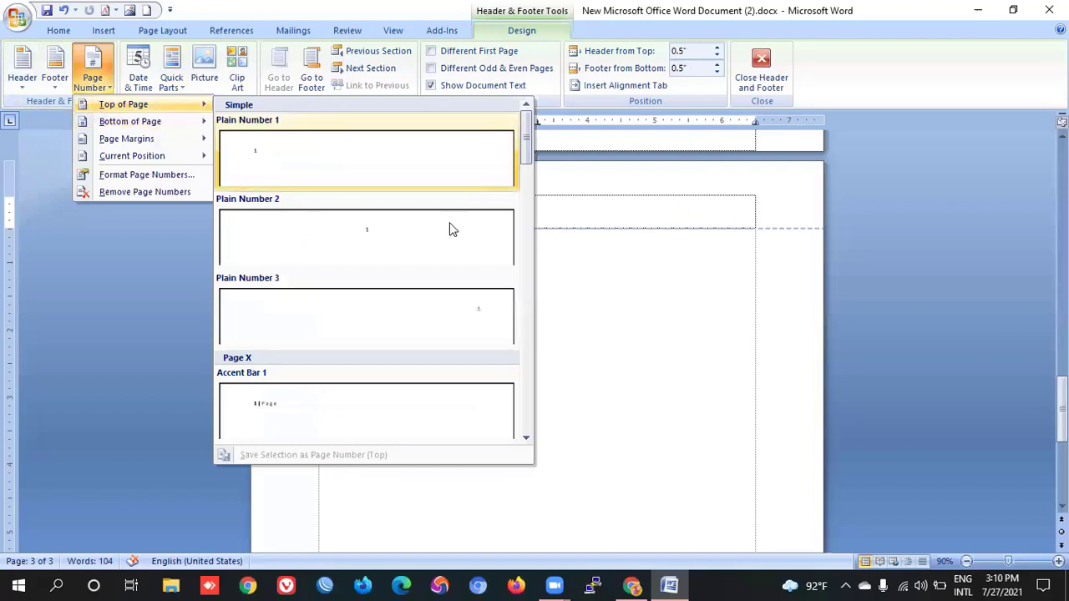
{"action": "left_click", "coordinate": [367, 159]}
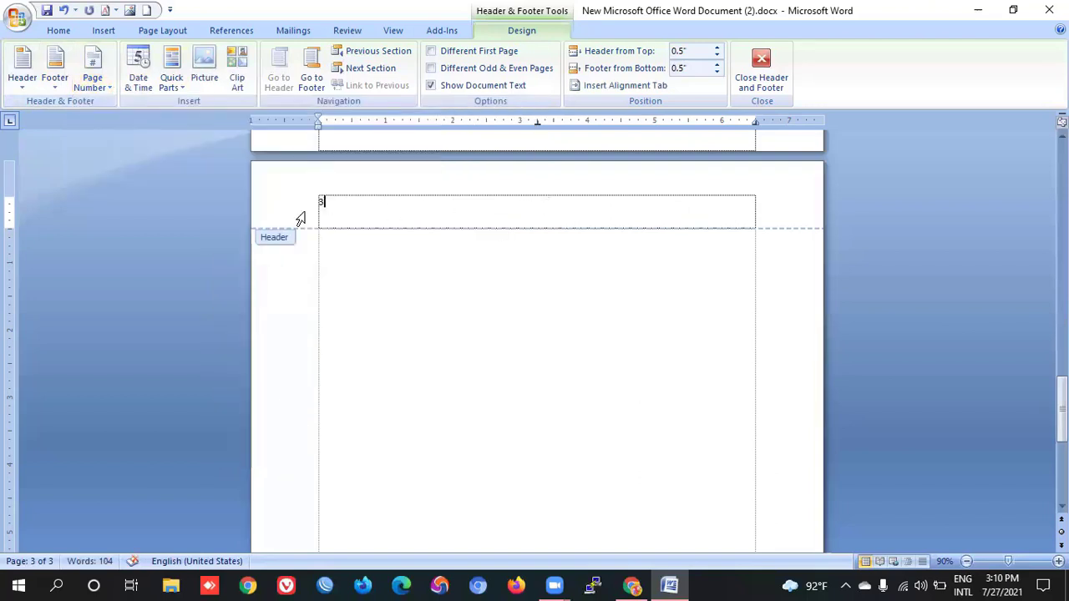
{"action": "left_click_drag", "start_coordinate": [332, 204], "coordinate": [298, 204]}
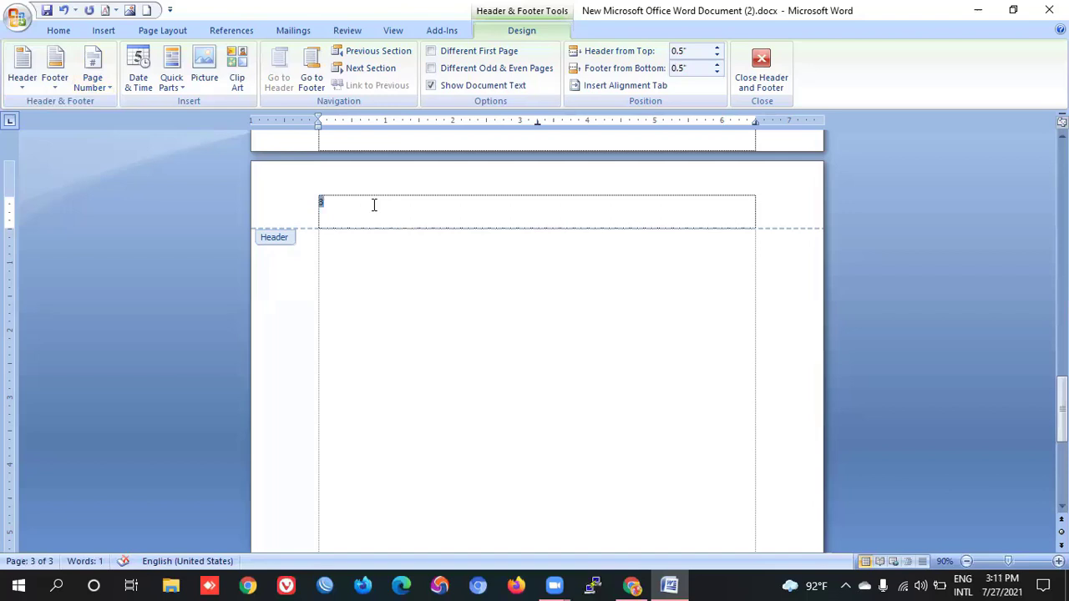
Type the author's name in the header, centre it, and delete the leading page number 3
{"action": "left_click", "coordinate": [374, 204]}
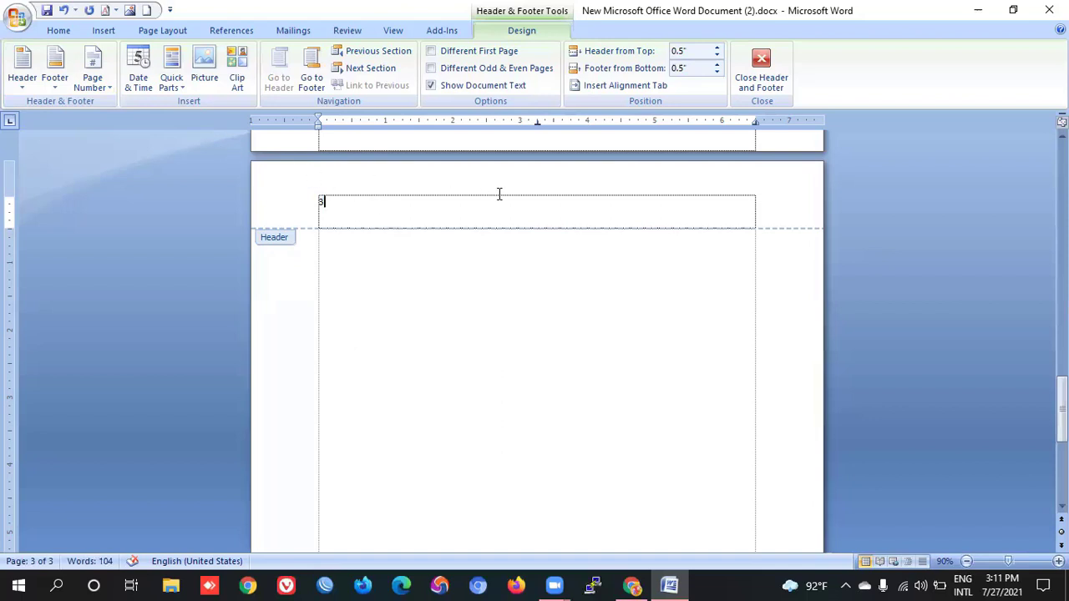
{"action": "type", "text": "Fl"}
{"action": "type", "text": "oraJan"}
{"action": "type", "text": "nat"}
{"action": "key", "text": "shift+Left"}
{"action": "key", "text": "shift+Left"}
{"action": "key", "text": "shift+Left"}
{"action": "key", "text": "shift+Left"}
{"action": "key", "text": "shift+Left"}
{"action": "key", "text": "shift+Left"}
{"action": "key", "text": "shift+Left"}
{"action": "key", "text": "shift+Left"}
{"action": "key", "text": "shift+Left"}
{"action": "key", "text": "shift+Left"}
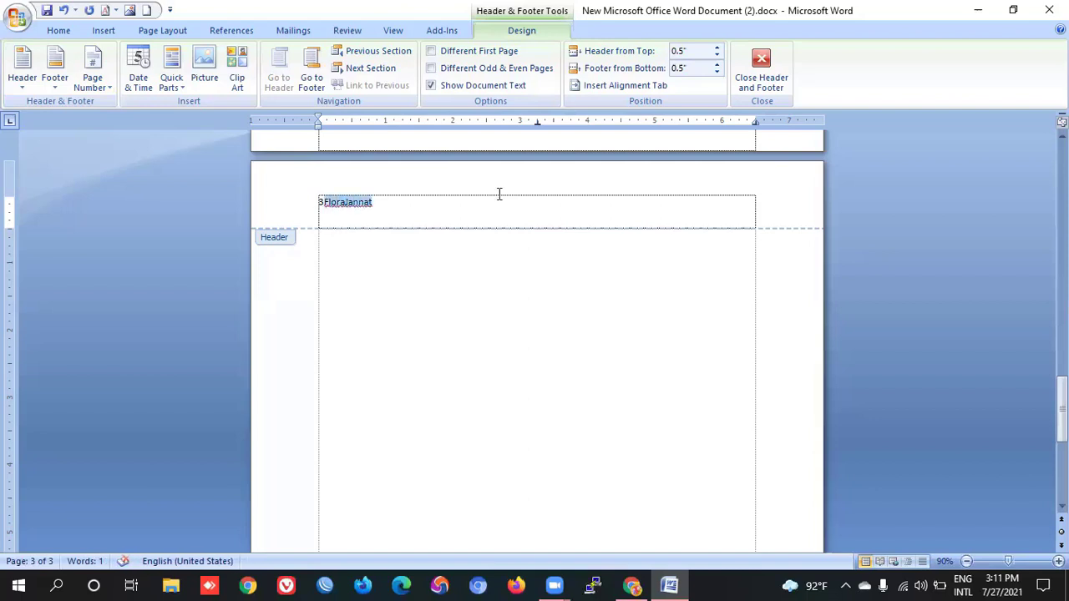
{"action": "left_click", "coordinate": [59, 30]}
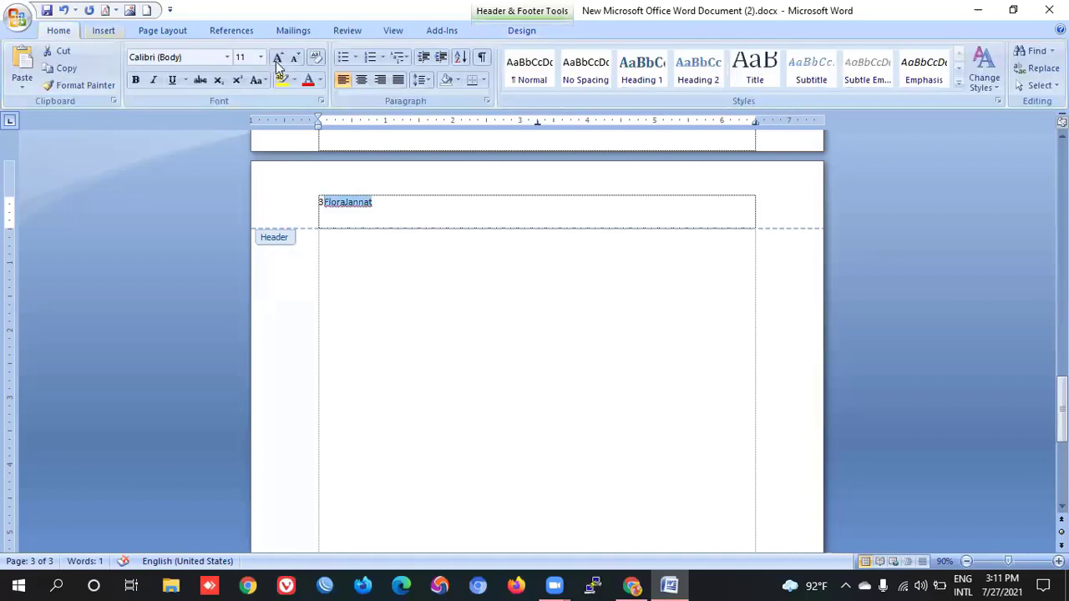
{"action": "left_click", "coordinate": [362, 80]}
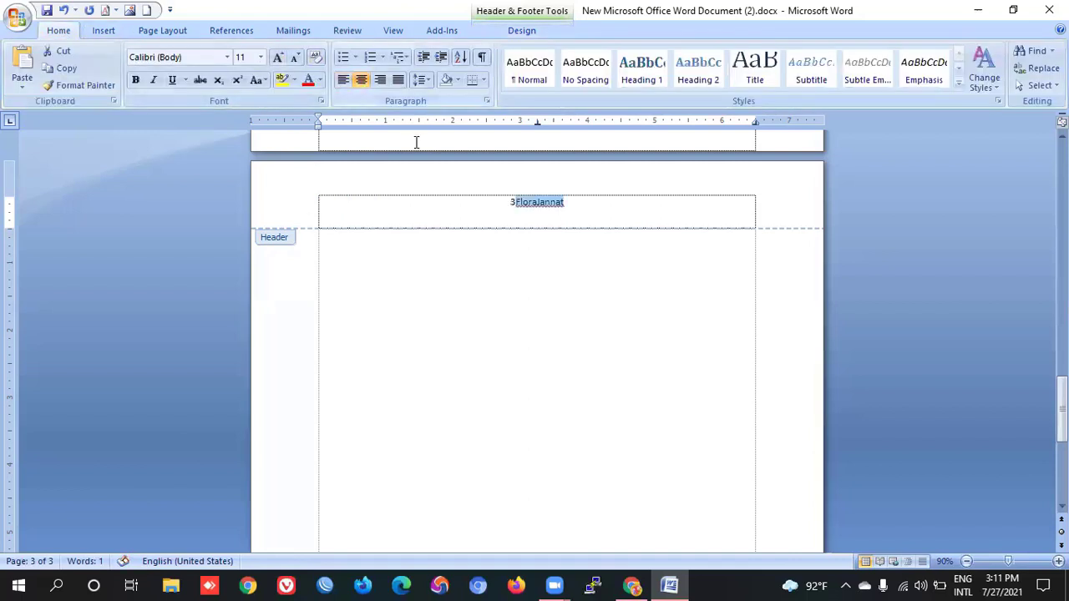
{"action": "left_click", "coordinate": [516, 202]}
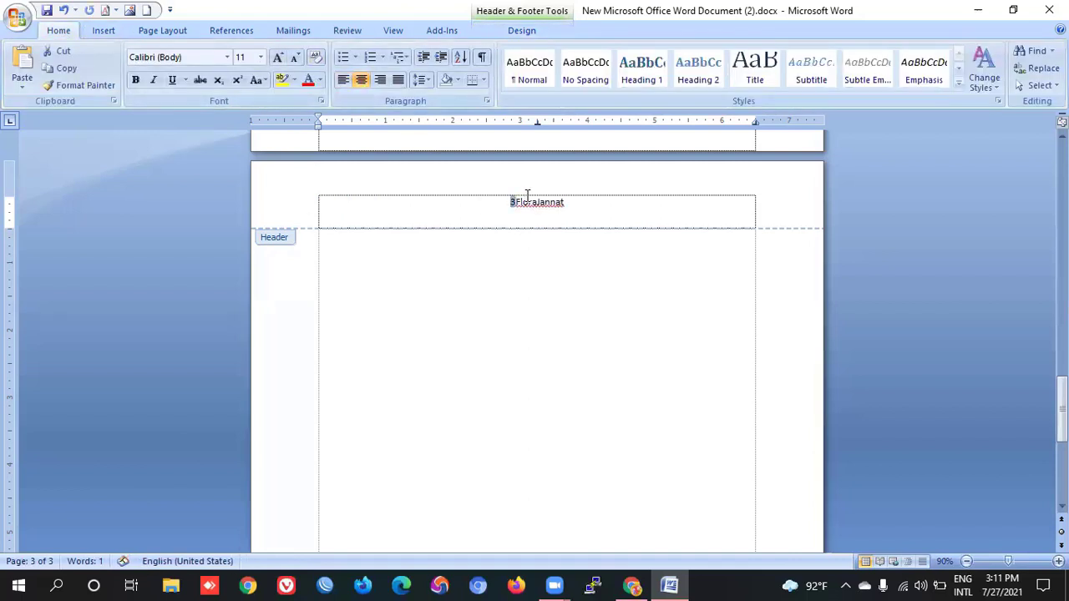
{"action": "key", "text": "BackSpace"}
{"action": "left_click_drag", "start_coordinate": [566, 202], "coordinate": [503, 201]}
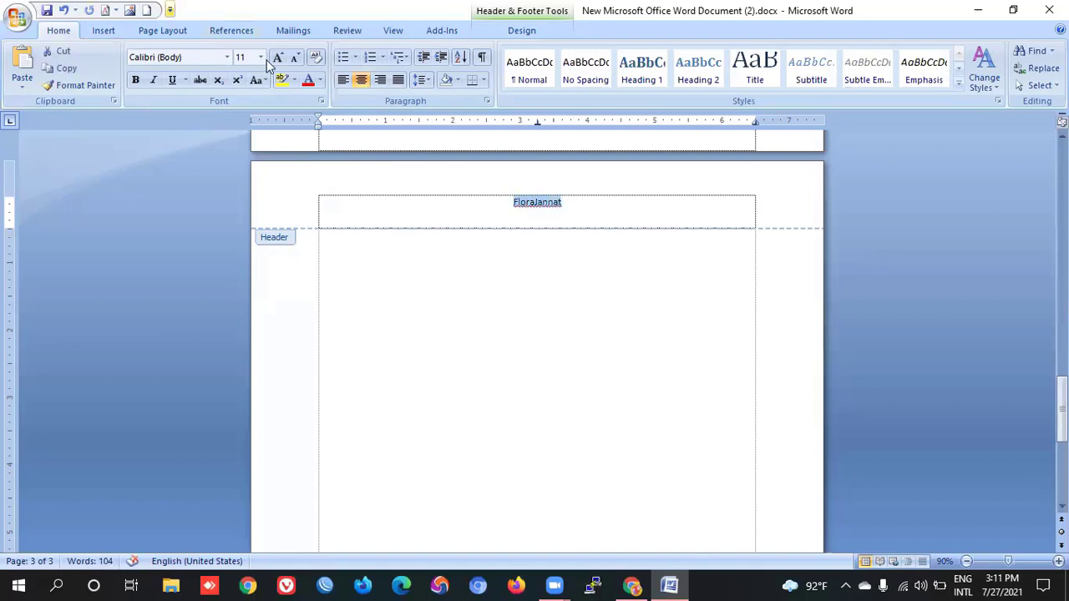
Set the header name to 36 pt and make it bold
{"action": "left_click", "coordinate": [227, 57]}
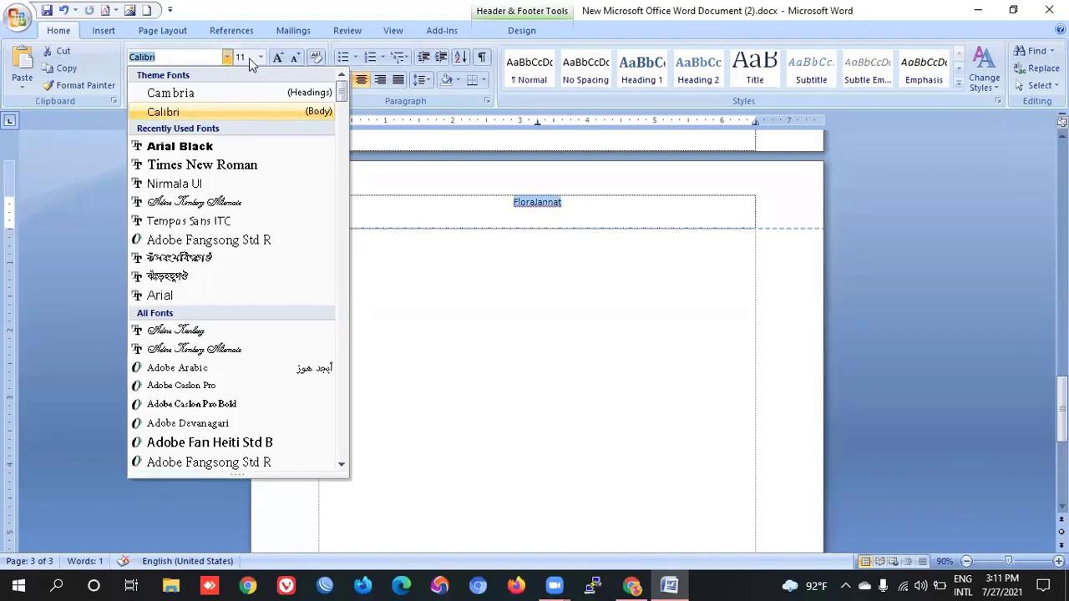
{"action": "left_click", "coordinate": [260, 57]}
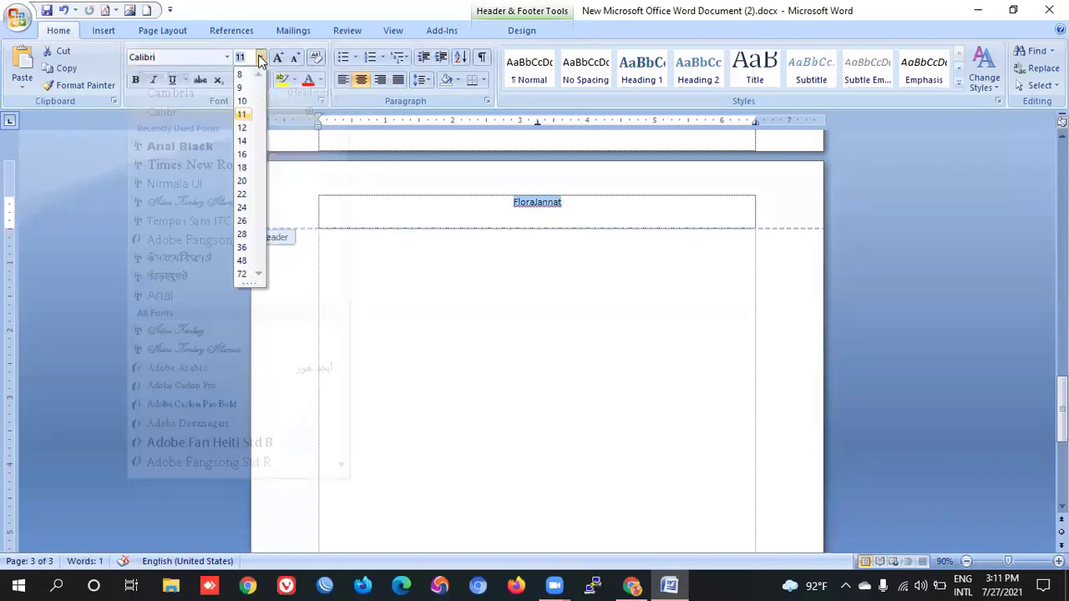
{"action": "left_click", "coordinate": [241, 249]}
{"action": "left_click", "coordinate": [527, 234]}
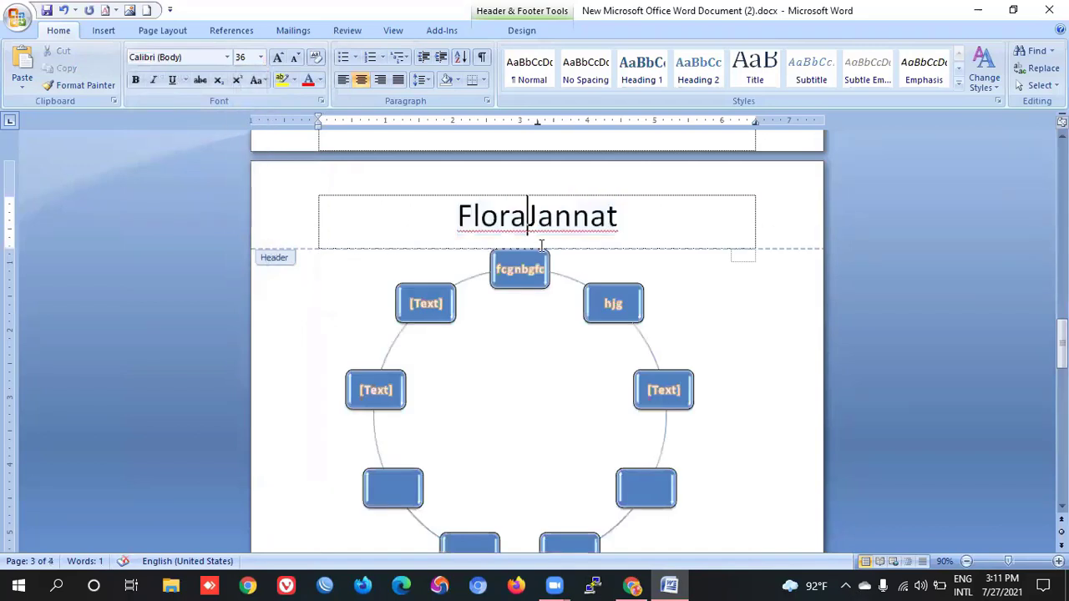
{"action": "scroll", "coordinate": [543, 250], "scroll_direction": "down", "scroll_amount": 12}
{"action": "scroll", "coordinate": [544, 270], "scroll_direction": "down", "scroll_amount": 5}
{"action": "scroll", "coordinate": [547, 251], "scroll_direction": "down", "scroll_amount": 2}
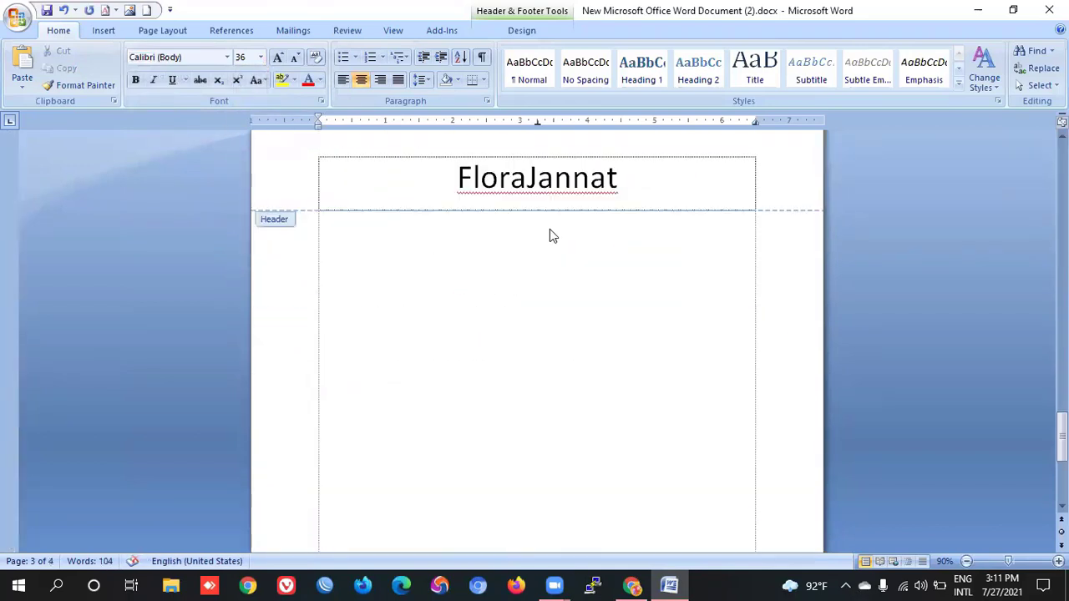
{"action": "left_click", "coordinate": [585, 176]}
{"action": "left_click", "coordinate": [644, 181]}
{"action": "left_click_drag", "start_coordinate": [456, 180], "coordinate": [626, 181]}
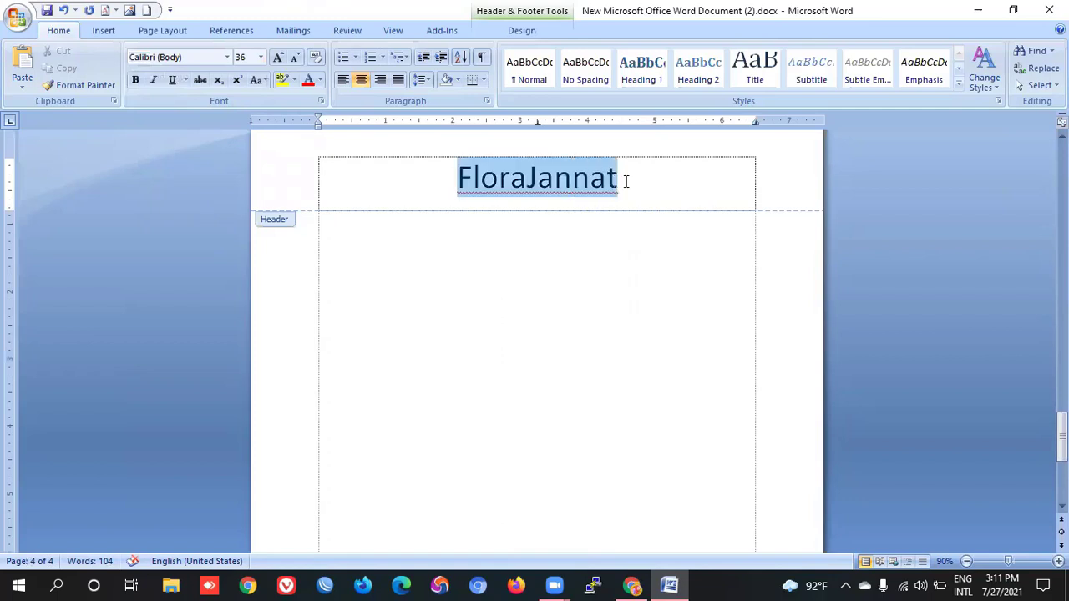
{"action": "left_click", "coordinate": [137, 79]}
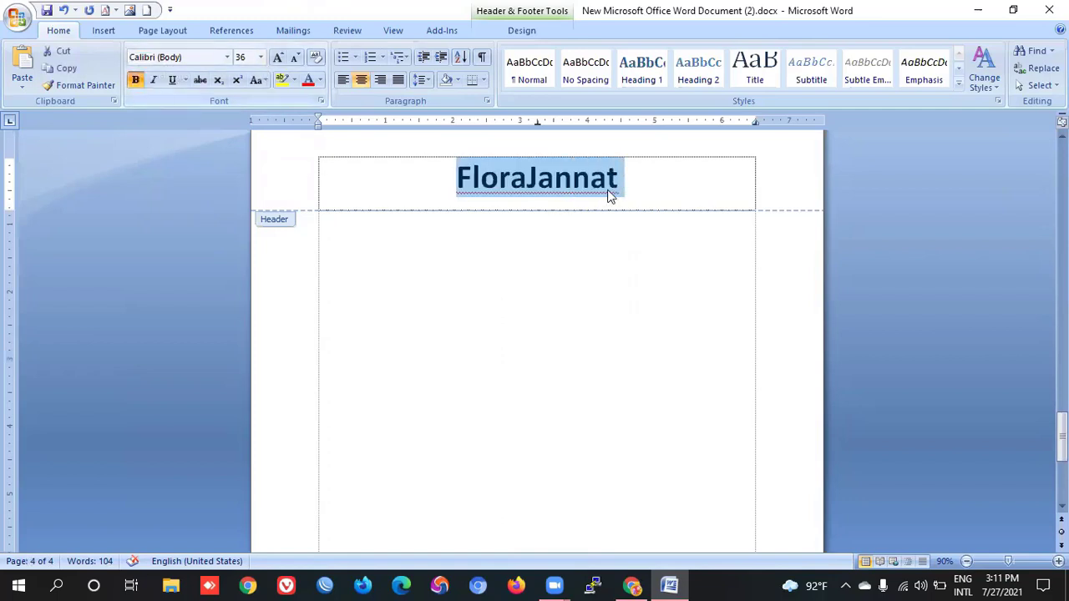
{"action": "left_click", "coordinate": [635, 181]}
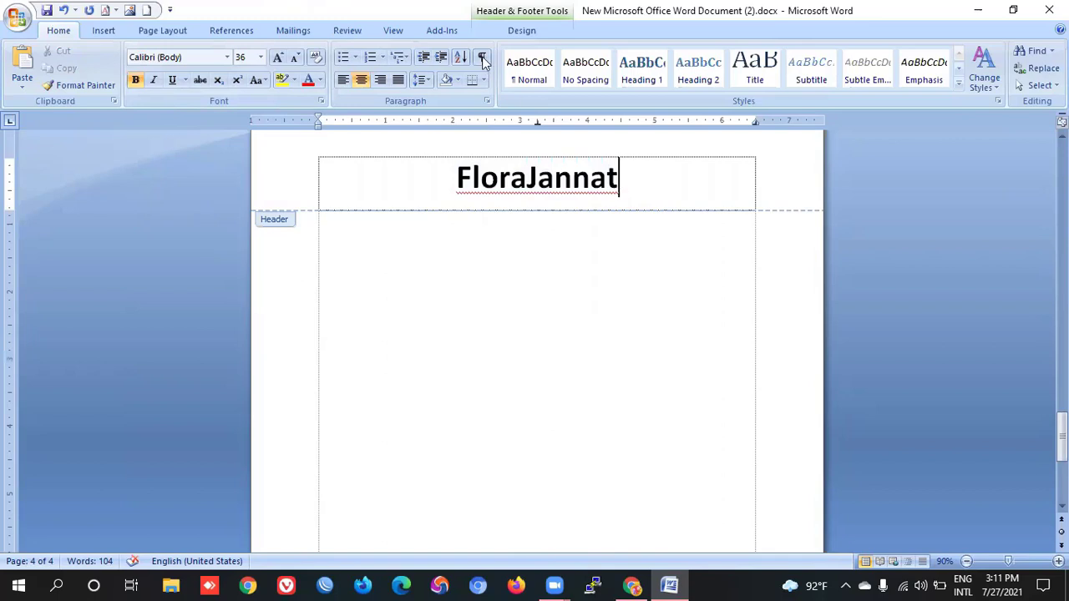
Leave header editing and scroll down to page 4's empty body
{"action": "scroll", "coordinate": [549, 279], "scroll_direction": "down", "scroll_amount": 2}
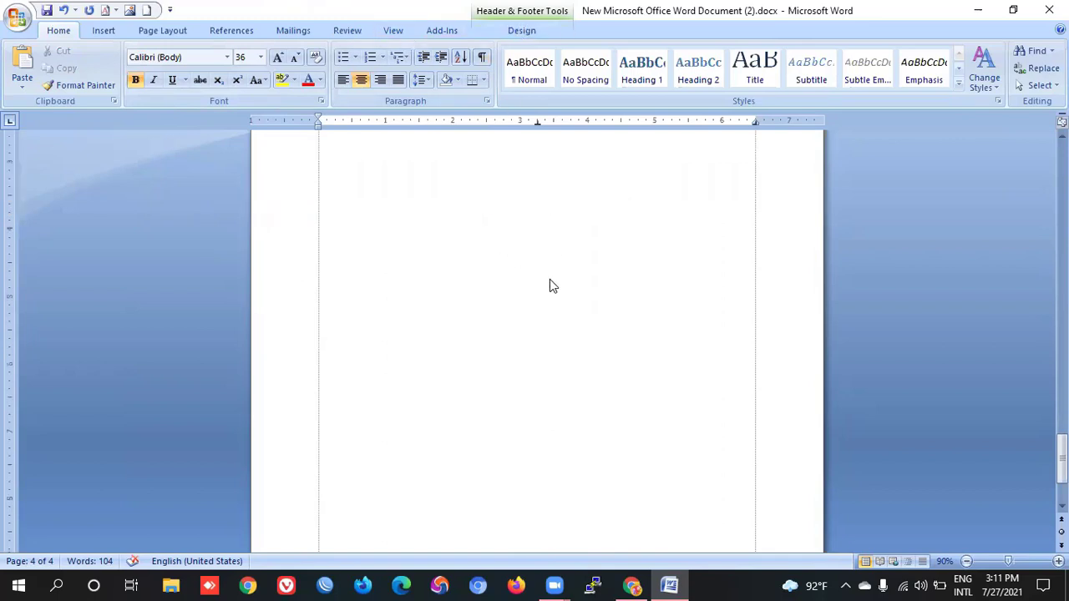
{"action": "scroll", "coordinate": [549, 286], "scroll_direction": "up", "scroll_amount": 3}
{"action": "double_click", "coordinate": [460, 295]}
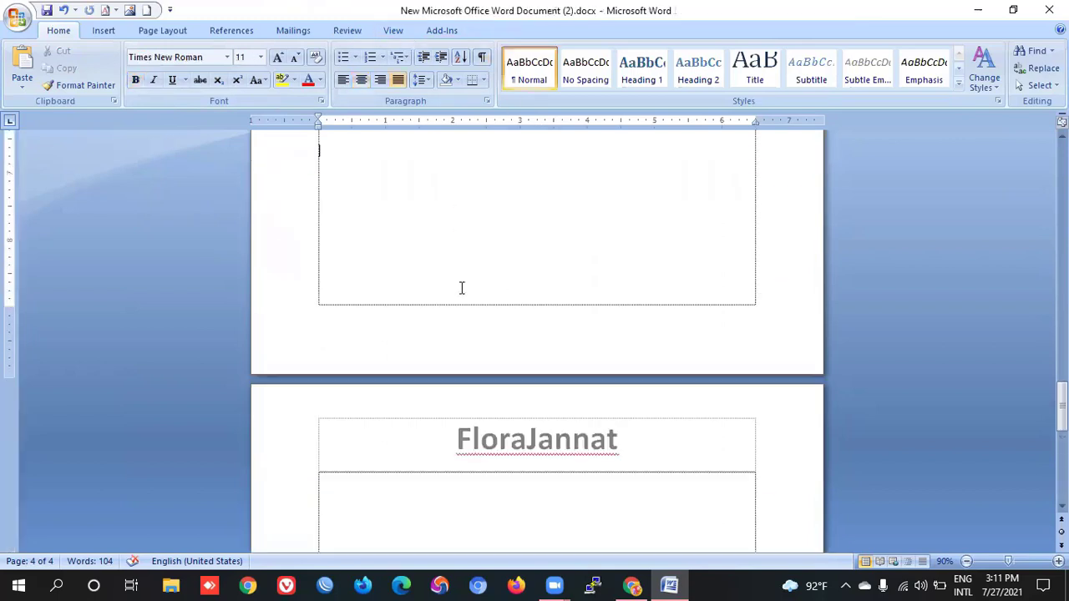
{"action": "scroll", "coordinate": [489, 294], "scroll_direction": "up", "scroll_amount": 3}
{"action": "scroll", "coordinate": [474, 386], "scroll_direction": "down", "scroll_amount": 5}
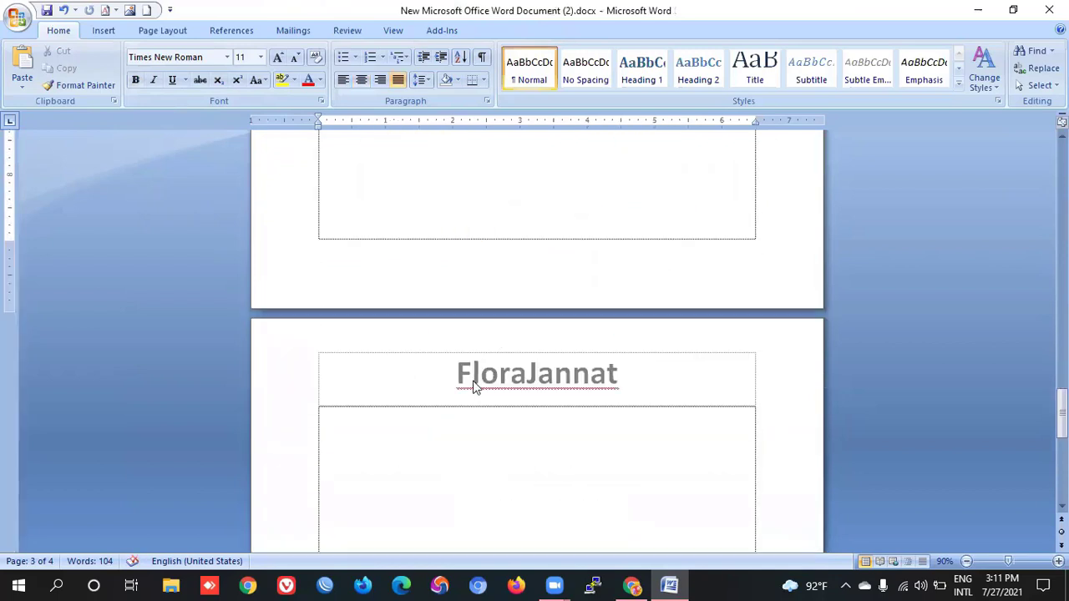
{"action": "scroll", "coordinate": [548, 388], "scroll_direction": "down", "scroll_amount": 4}
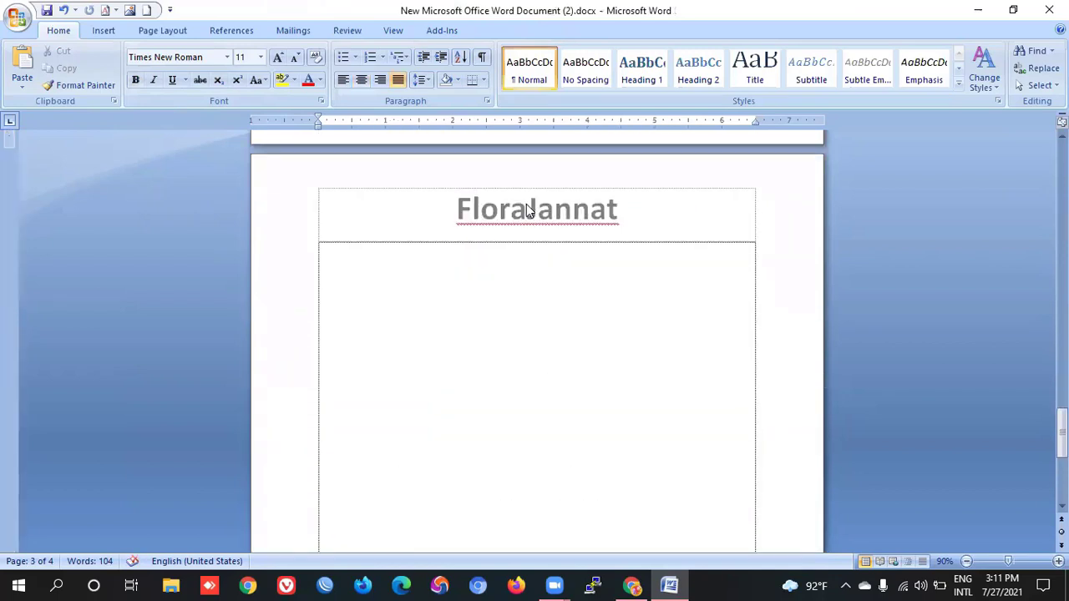
{"action": "scroll", "coordinate": [510, 332], "scroll_direction": "up", "scroll_amount": 3}
{"action": "scroll", "coordinate": [510, 351], "scroll_direction": "up", "scroll_amount": 3}
{"action": "scroll", "coordinate": [513, 359], "scroll_direction": "up", "scroll_amount": 2}
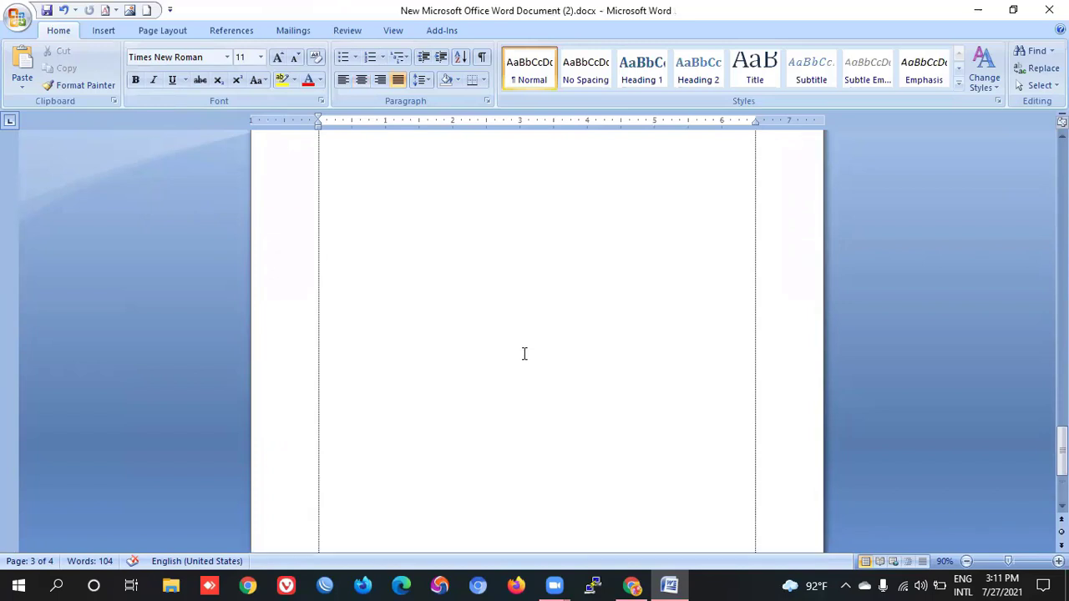
{"action": "scroll", "coordinate": [524, 361], "scroll_direction": "down", "scroll_amount": 2}
{"action": "scroll", "coordinate": [521, 363], "scroll_direction": "down", "scroll_amount": 6}
{"action": "scroll", "coordinate": [518, 380], "scroll_direction": "up", "scroll_amount": 5}
{"action": "scroll", "coordinate": [504, 426], "scroll_direction": "down", "scroll_amount": 2}
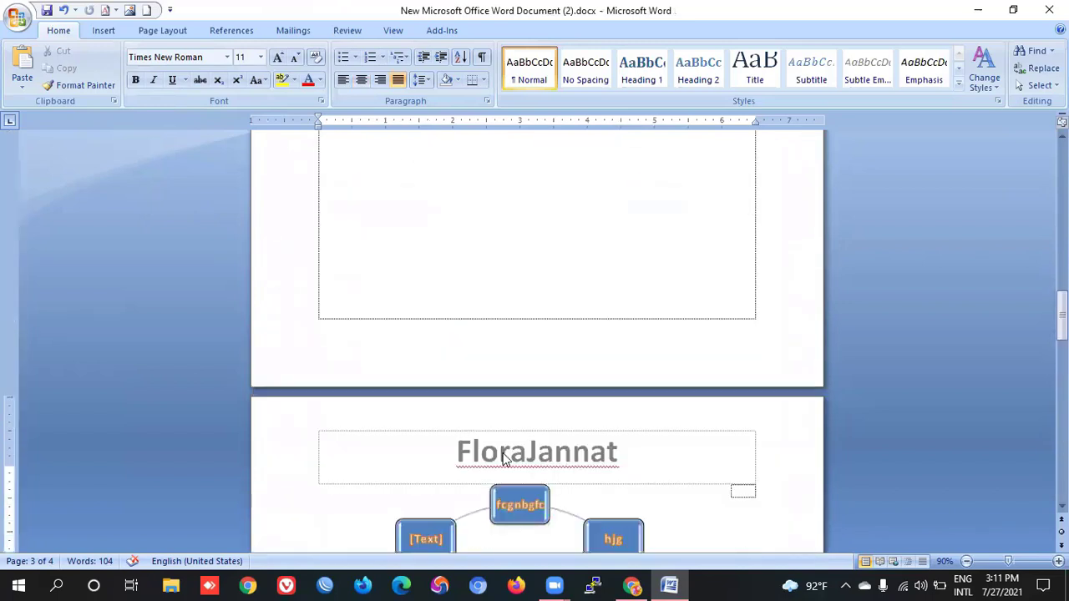
{"action": "scroll", "coordinate": [593, 458], "scroll_direction": "down", "scroll_amount": 5}
{"action": "scroll", "coordinate": [582, 429], "scroll_direction": "down", "scroll_amount": 14}
{"action": "scroll", "coordinate": [589, 358], "scroll_direction": "down", "scroll_amount": 1}
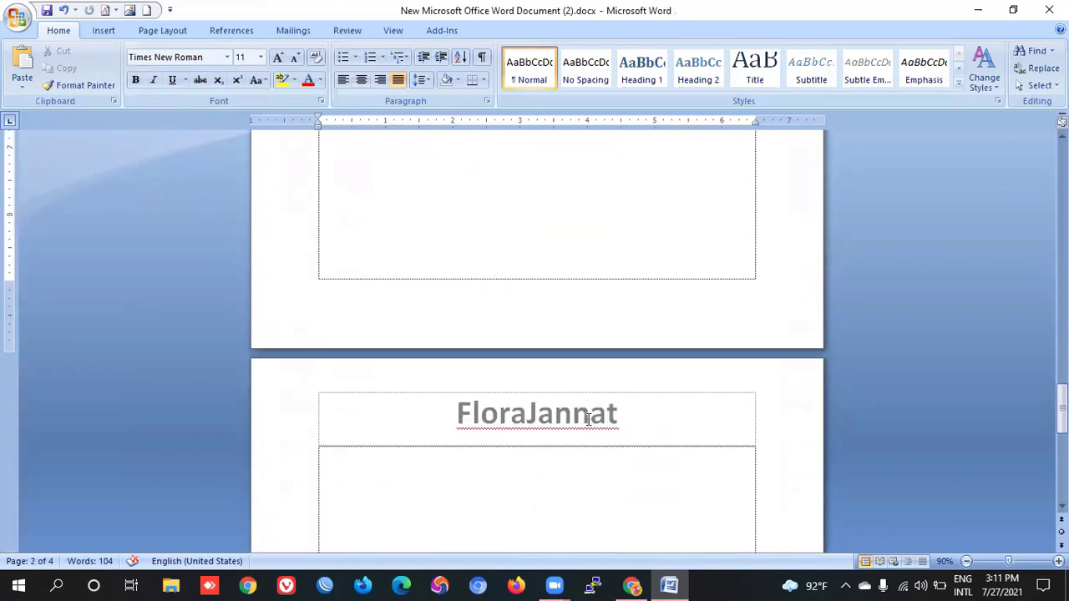
{"action": "scroll", "coordinate": [627, 376], "scroll_direction": "down", "scroll_amount": 1}
{"action": "scroll", "coordinate": [643, 388], "scroll_direction": "down", "scroll_amount": 5}
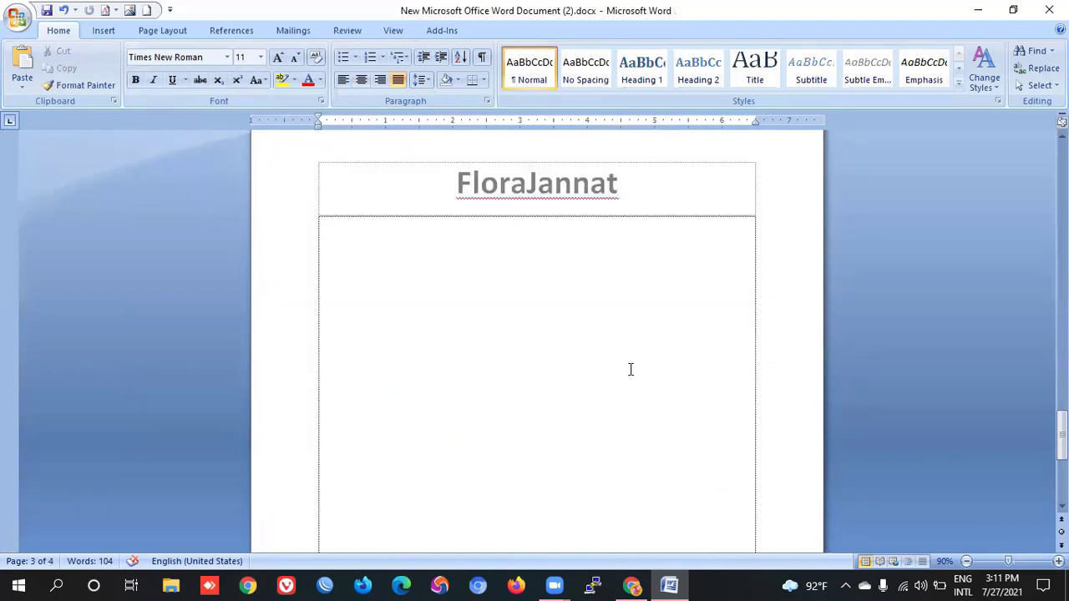
Type two body lines, 'sdlkfjds' and 'lklajdff', on page 4
{"action": "left_click", "coordinate": [544, 252]}
{"action": "type", "text": "sdlkfjds"}
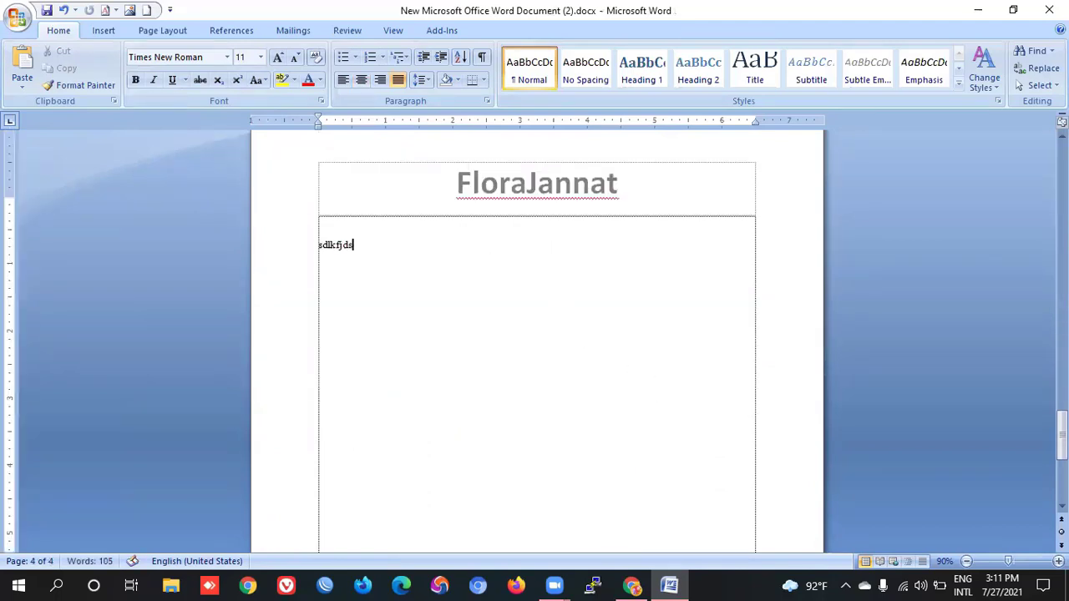
{"action": "key", "text": "Return"}
{"action": "type", "text": "lkladflkl"}
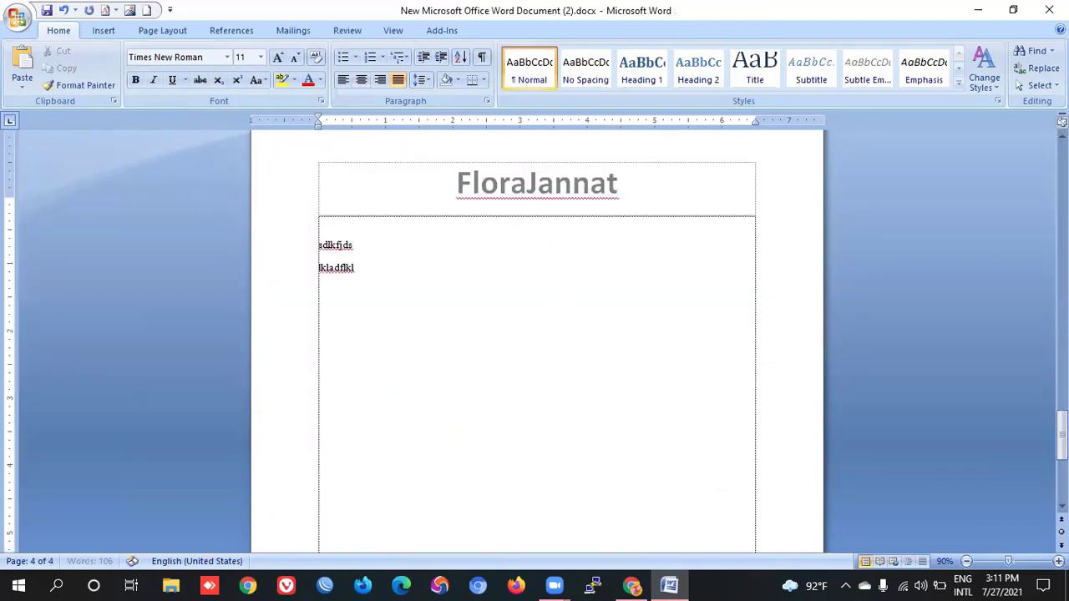
{"action": "type", "text": "ajdff"}
Open the footer, type the author's name followed by Tutorial Point, and select it
{"action": "double_click", "coordinate": [537, 191]}
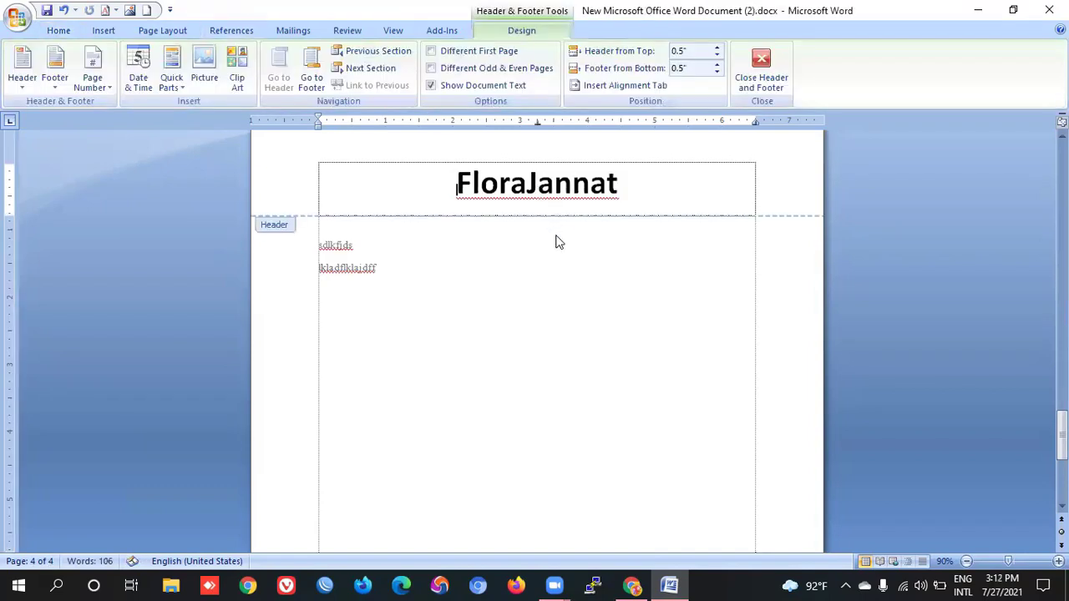
{"action": "scroll", "coordinate": [560, 389], "scroll_direction": "down", "scroll_amount": 8}
{"action": "left_click", "coordinate": [466, 516]}
{"action": "type", "text": "Flor"}
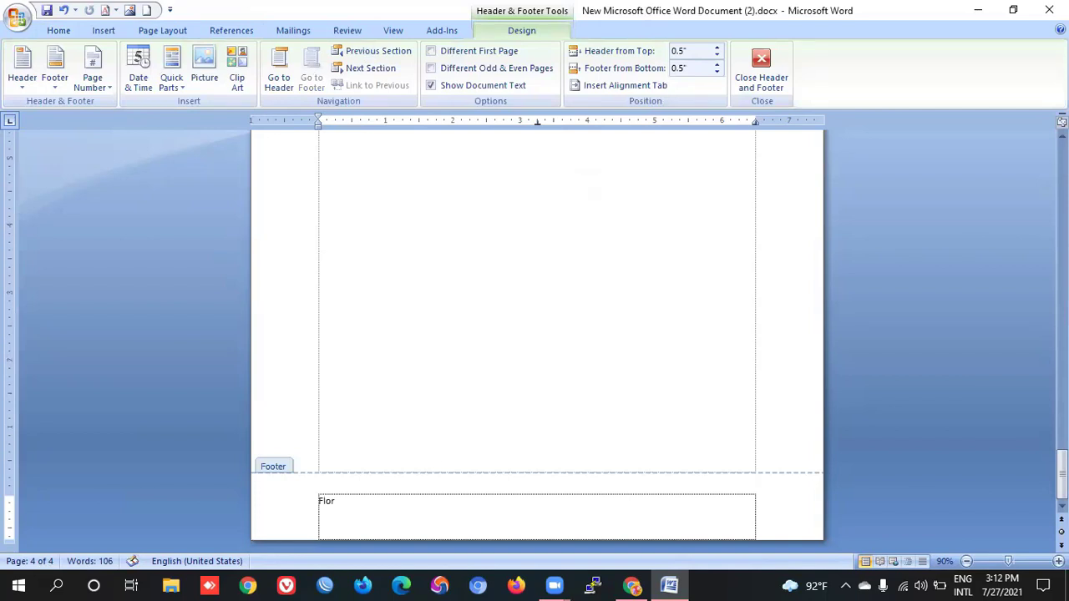
{"action": "type", "text": "aJannat T"}
{"action": "type", "text": "utorial Point"}
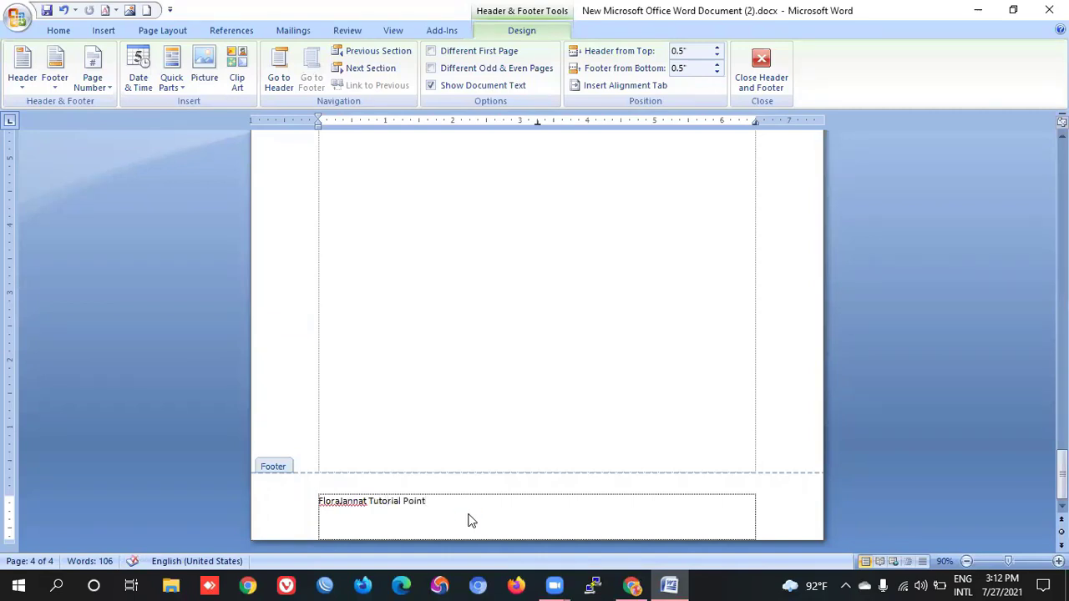
{"action": "key", "text": "shift+Left"}
{"action": "key", "text": "shift+Left"}
{"action": "key", "text": "shift+Left"}
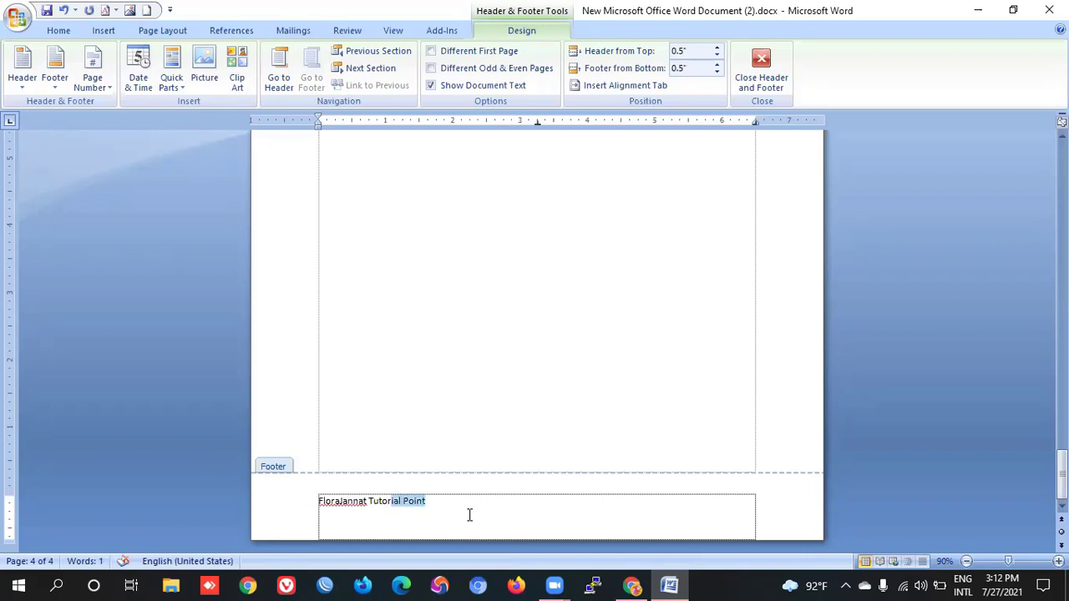
{"action": "key", "text": "shift+Left"}
{"action": "key", "text": "shift+Left"}
{"action": "key", "text": "shift+Left"}
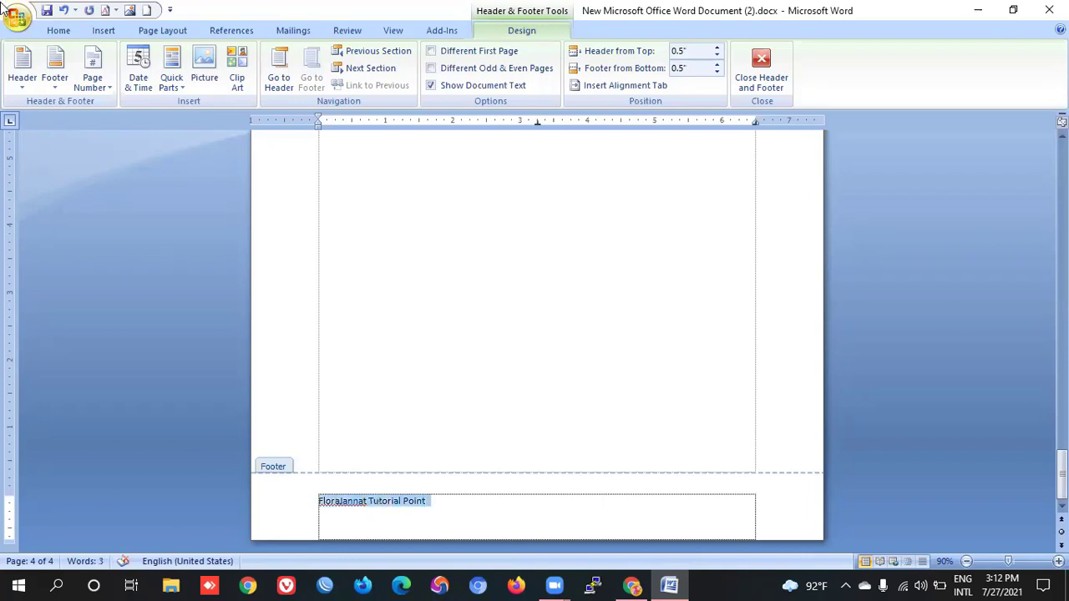
Centre the footer text and make it 26 pt bold italic, then close the footer
{"action": "left_click", "coordinate": [70, 32]}
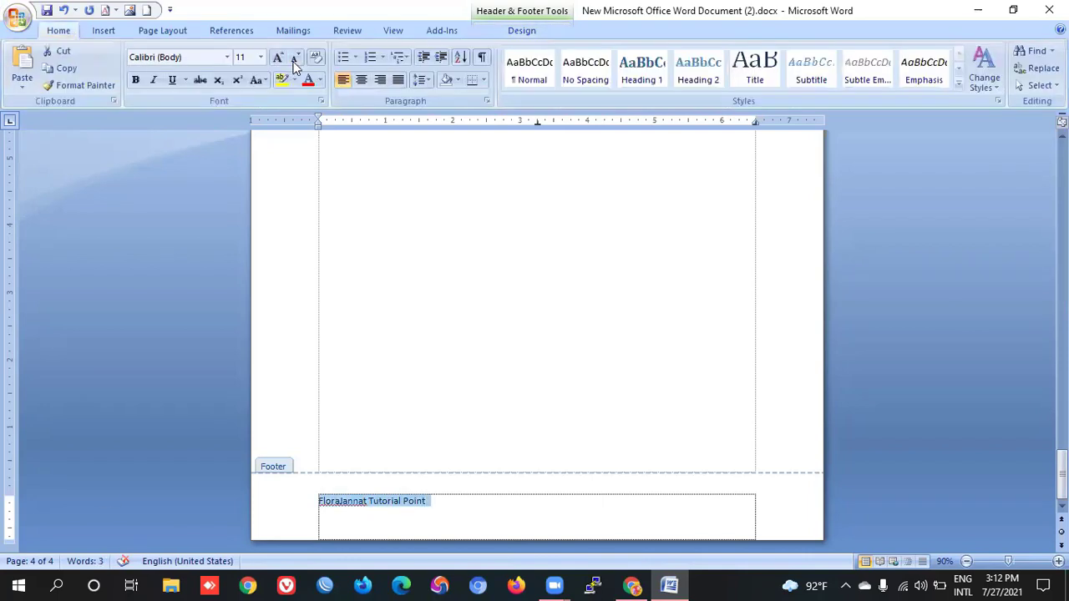
{"action": "left_click", "coordinate": [360, 81]}
{"action": "left_click", "coordinate": [262, 57]}
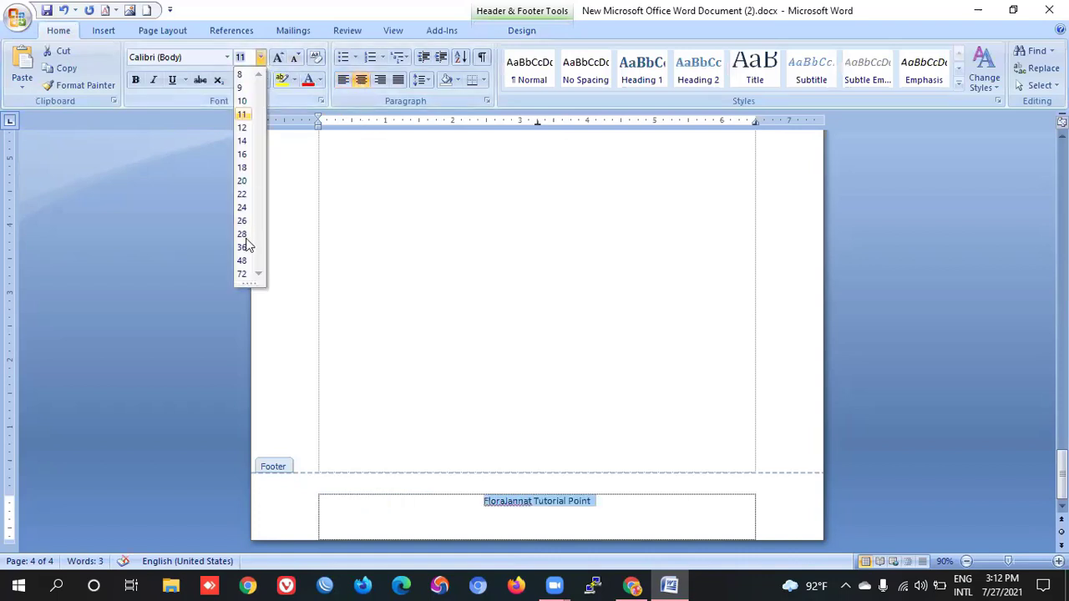
{"action": "left_click", "coordinate": [241, 260]}
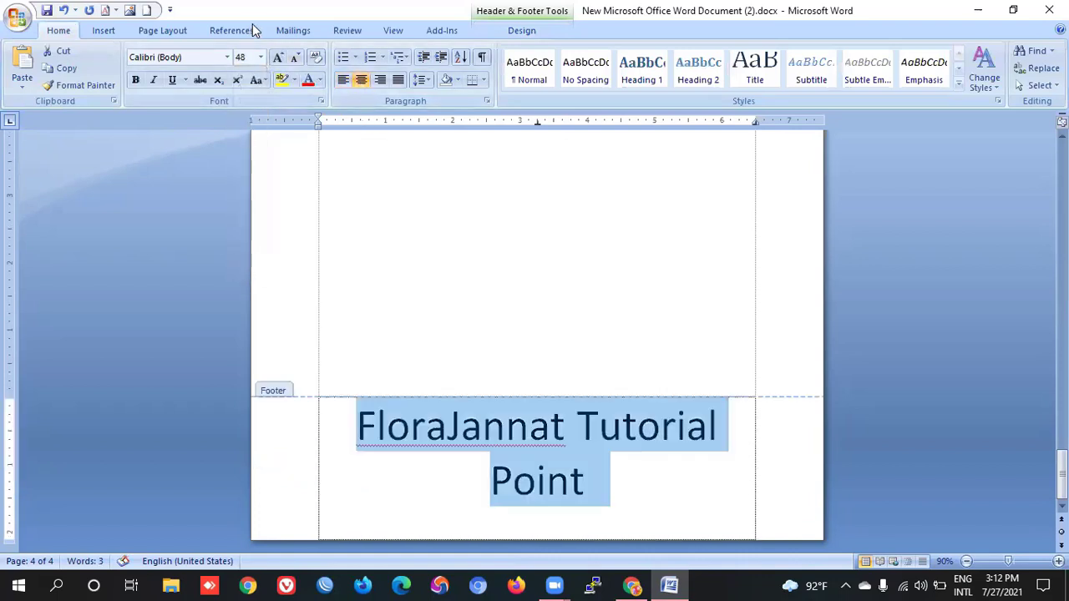
{"action": "left_click", "coordinate": [262, 57]}
{"action": "left_click", "coordinate": [247, 223]}
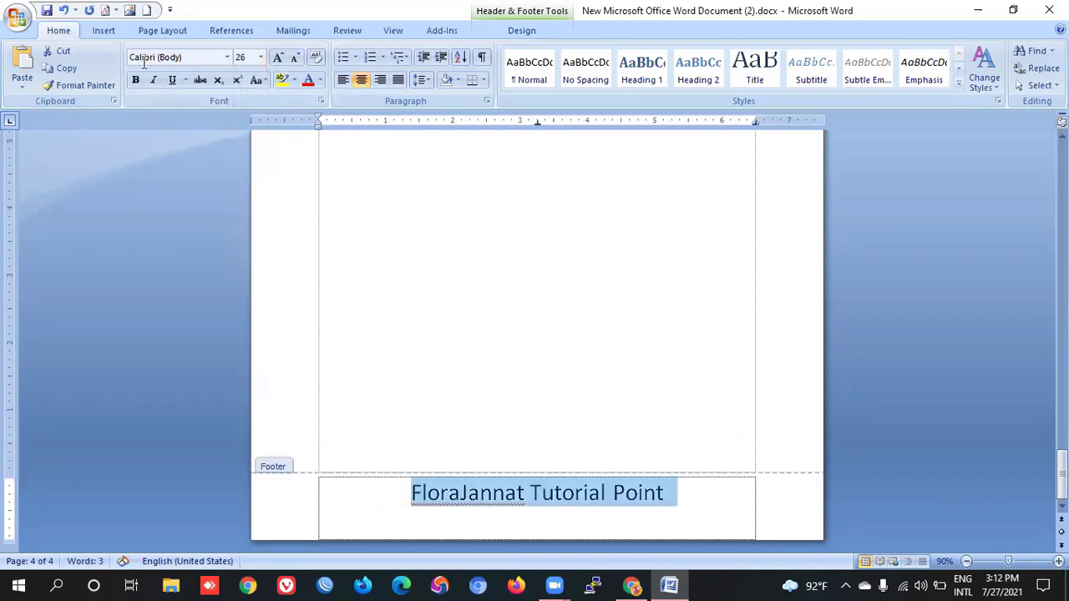
{"action": "left_click", "coordinate": [136, 80]}
{"action": "left_click", "coordinate": [154, 80]}
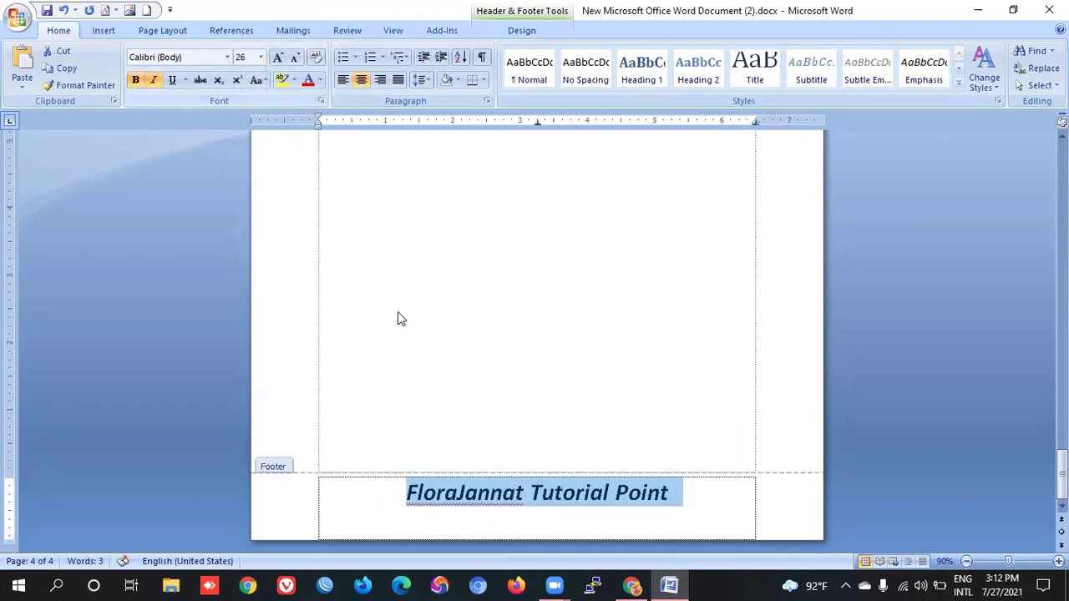
{"action": "double_click", "coordinate": [527, 341]}
{"action": "scroll", "coordinate": [526, 342], "scroll_direction": "up", "scroll_amount": 3}
{"action": "scroll", "coordinate": [531, 338], "scroll_direction": "up", "scroll_amount": 3}
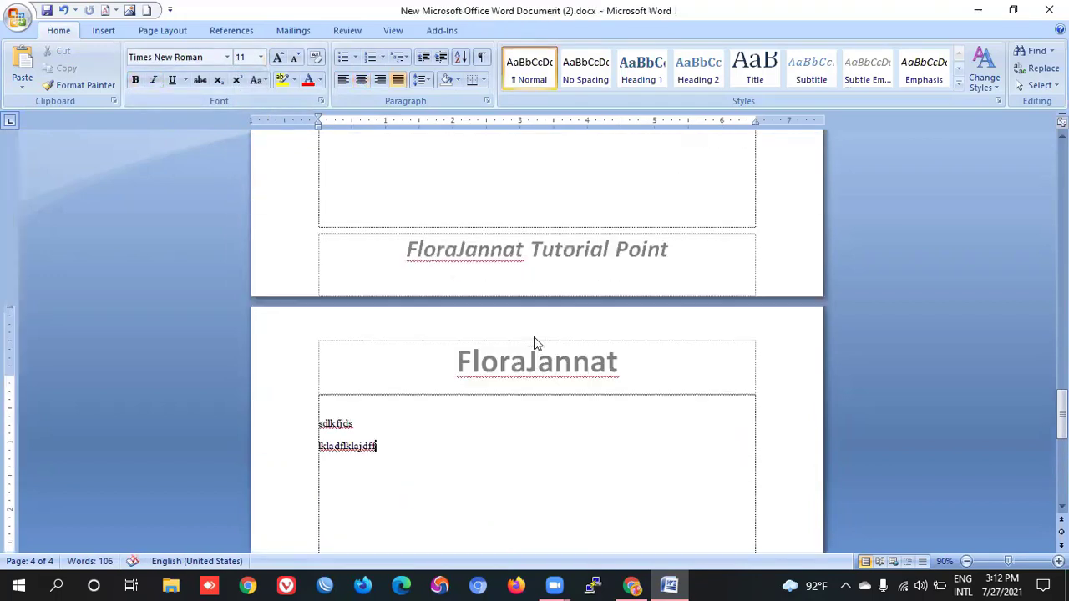
Insert the download.jpg digg logo into the header and shrink it
{"action": "double_click", "coordinate": [526, 357]}
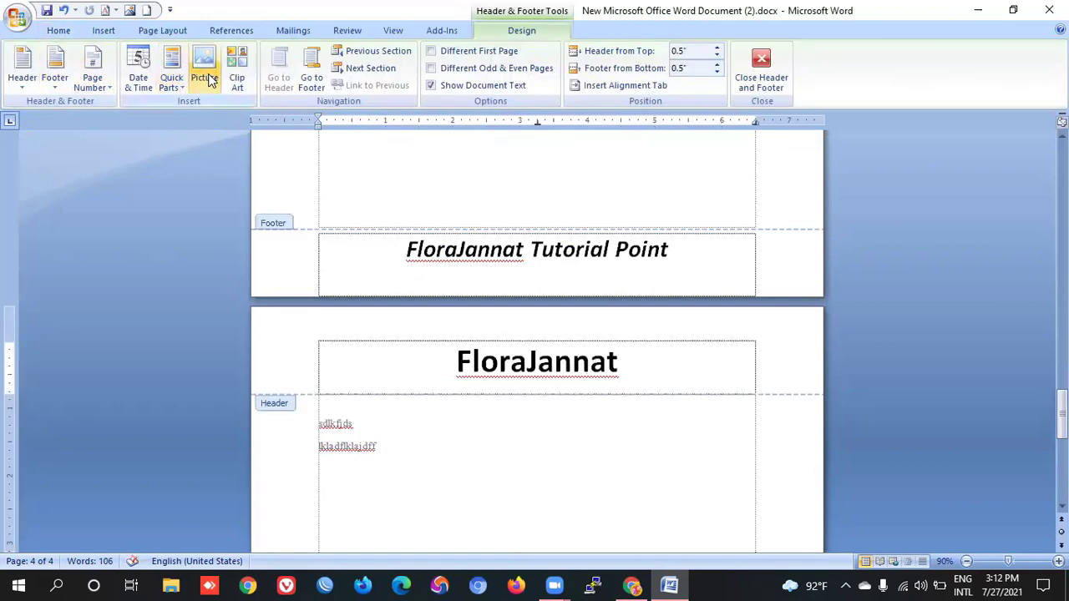
{"action": "left_click", "coordinate": [207, 78]}
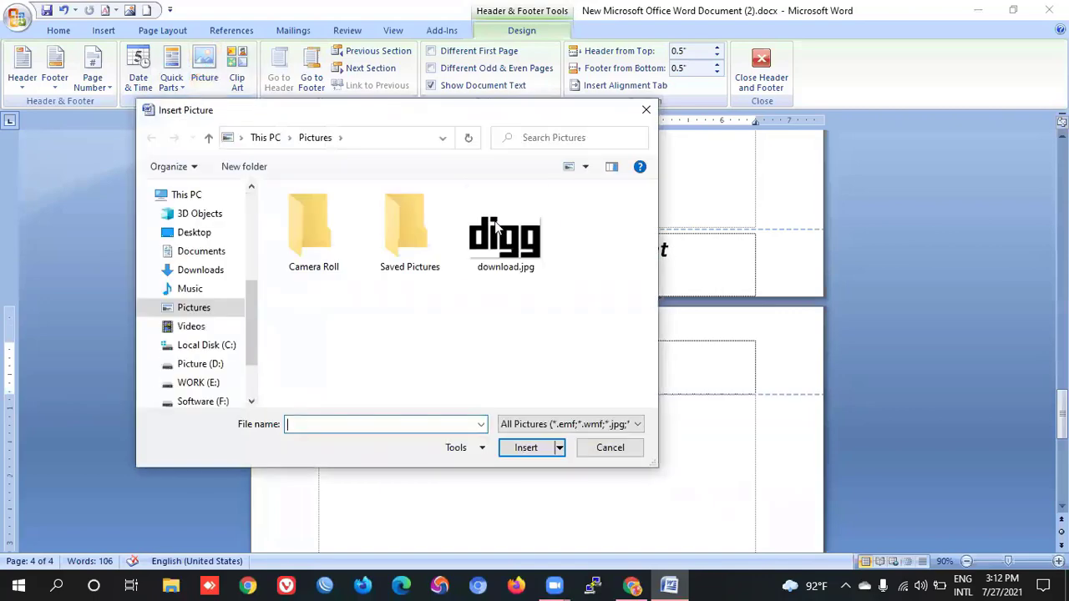
{"action": "left_click", "coordinate": [505, 232]}
{"action": "left_click", "coordinate": [533, 451]}
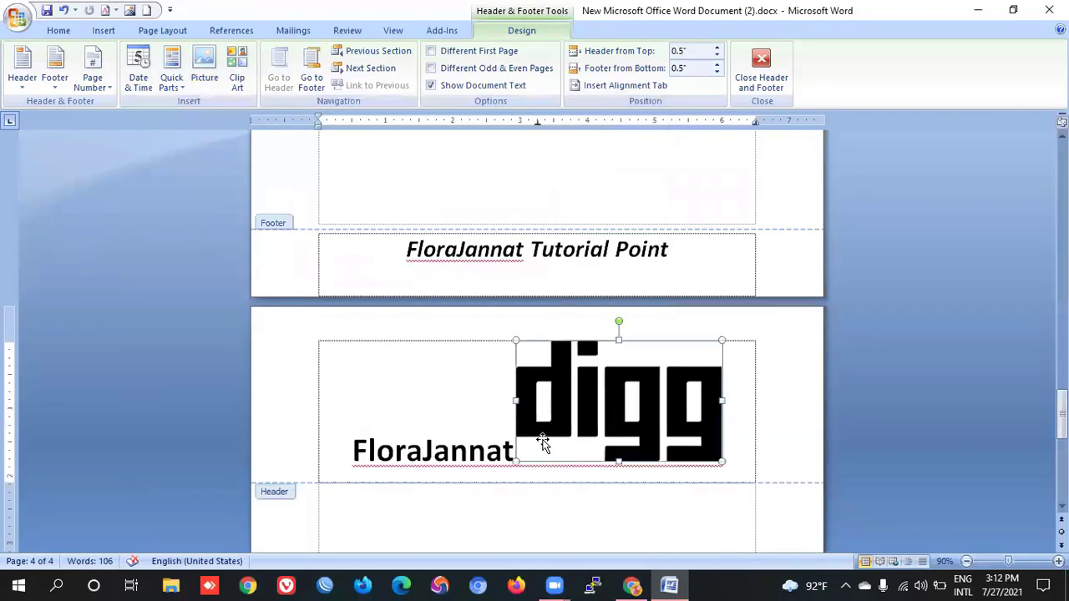
{"action": "left_click", "coordinate": [513, 334]}
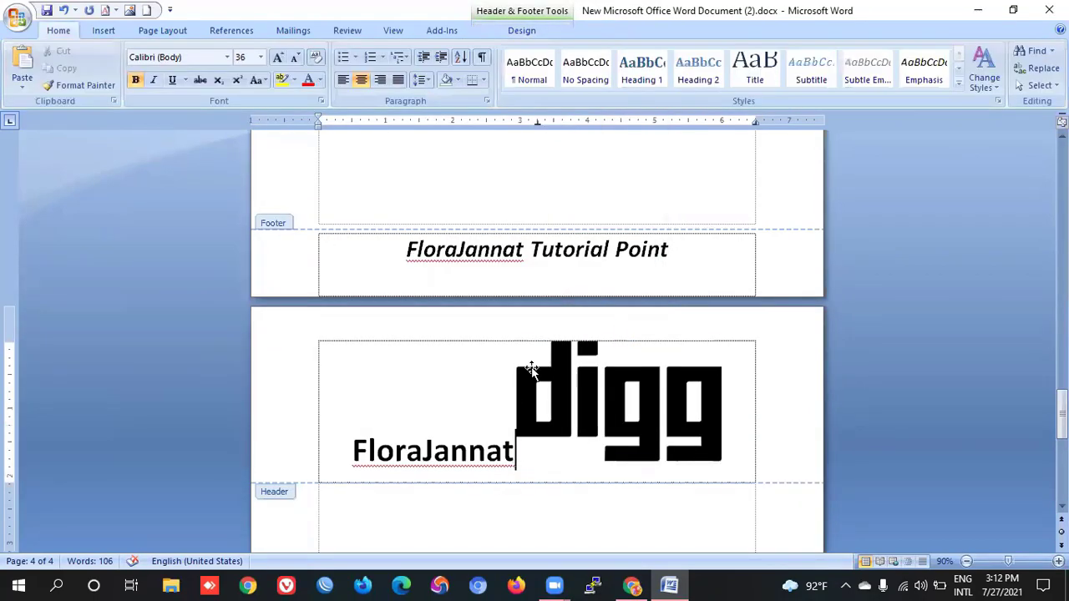
{"action": "left_click", "coordinate": [516, 339]}
{"action": "left_click_drag", "start_coordinate": [540, 382], "coordinate": [585, 406]}
{"action": "left_click_drag", "start_coordinate": [721, 341], "coordinate": [622, 399]}
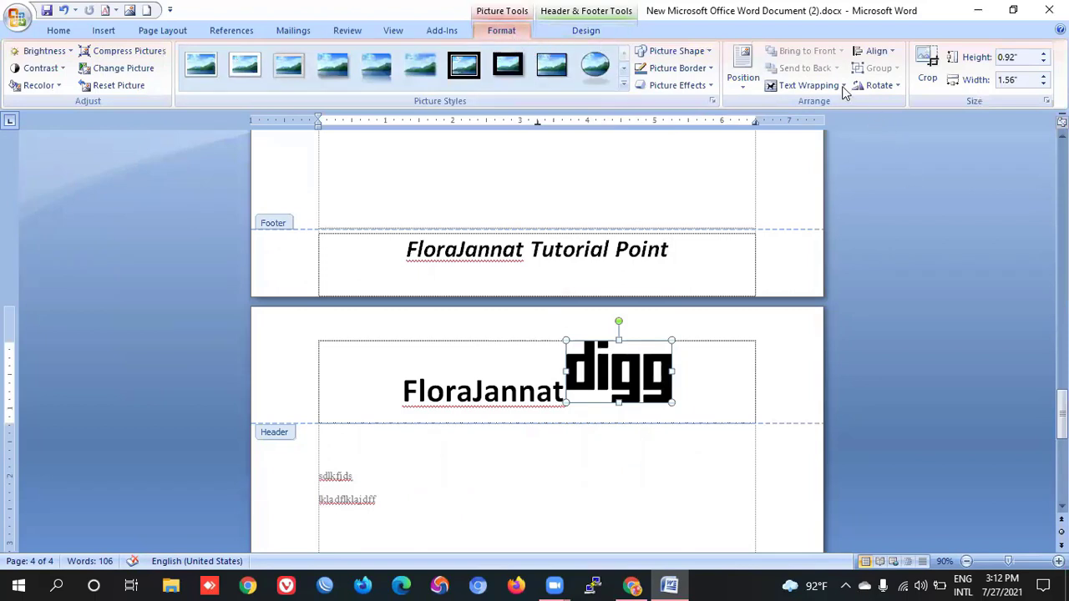
Set the logo to In Front of Text and place it beside the name at 0.55" × 0.92"
{"action": "left_click", "coordinate": [806, 85]}
{"action": "left_click", "coordinate": [816, 175]}
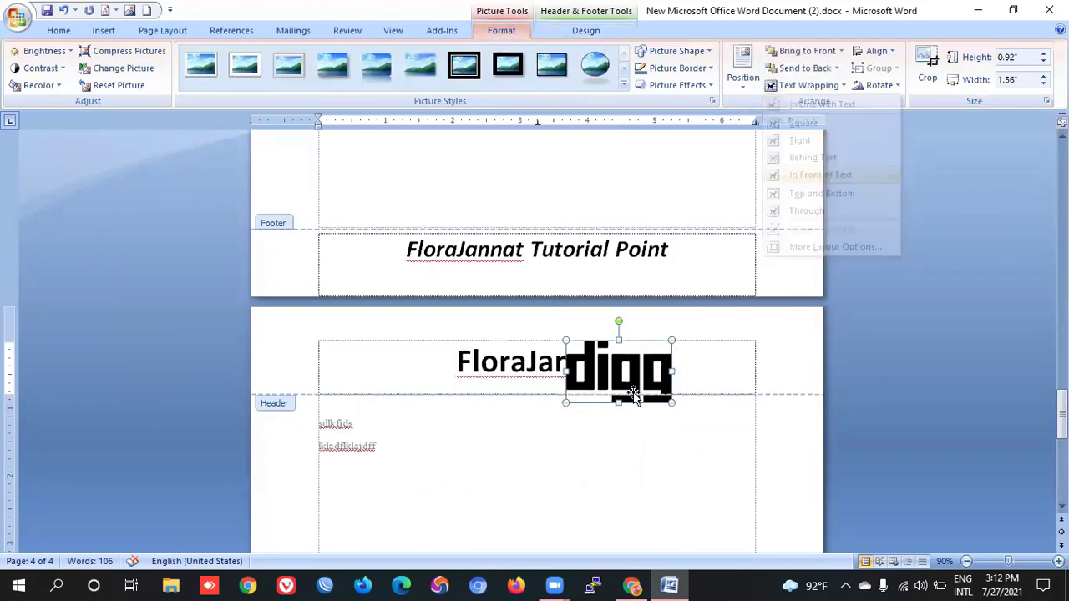
{"action": "mouse_move", "coordinate": [670, 339]}
{"action": "left_mouse_down"}
{"action": "mouse_move", "coordinate": [631, 365]}
{"action": "mouse_move", "coordinate": [673, 364]}
{"action": "left_mouse_up"}
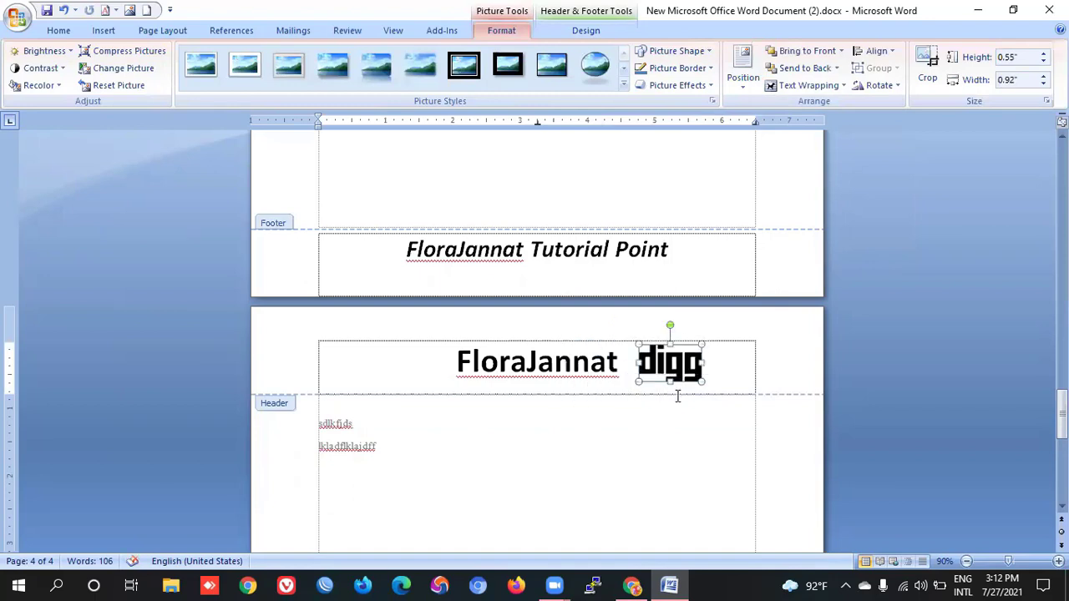
{"action": "double_click", "coordinate": [545, 433]}
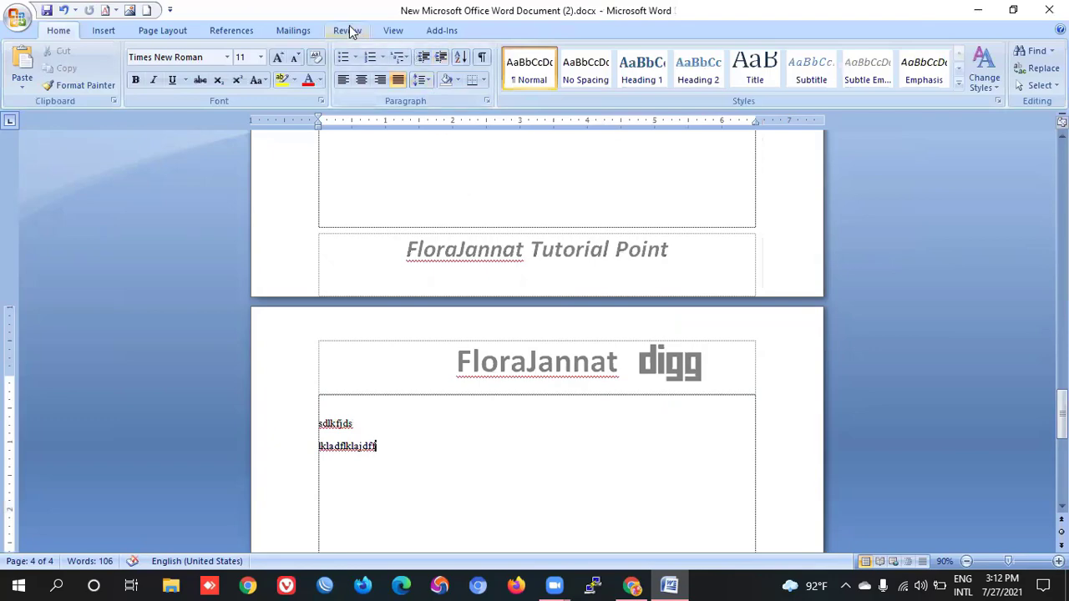
{"action": "left_click", "coordinate": [103, 30]}
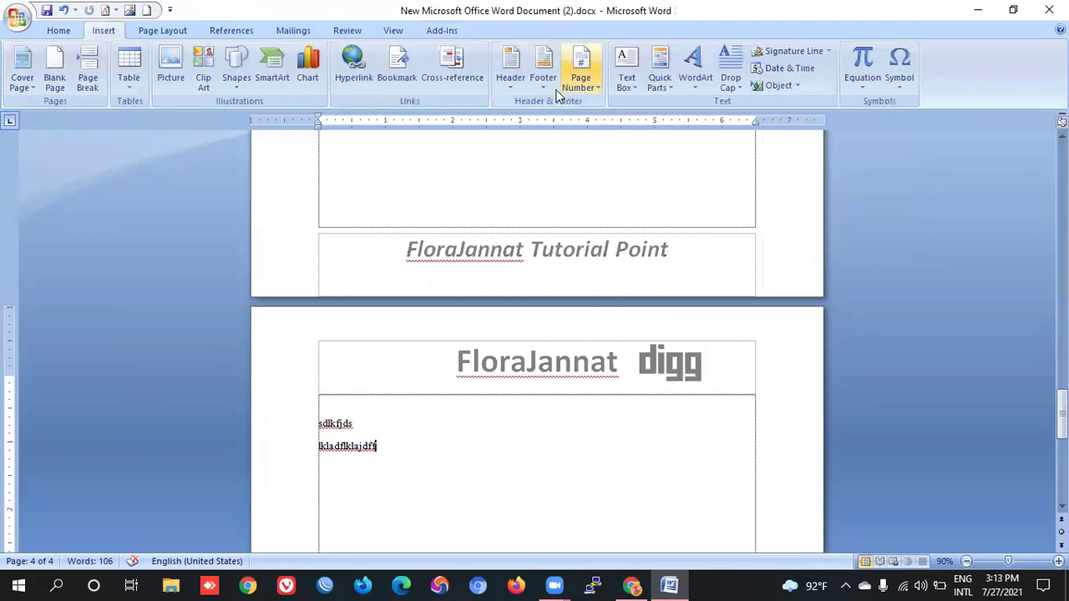
{"action": "double_click", "coordinate": [559, 361]}
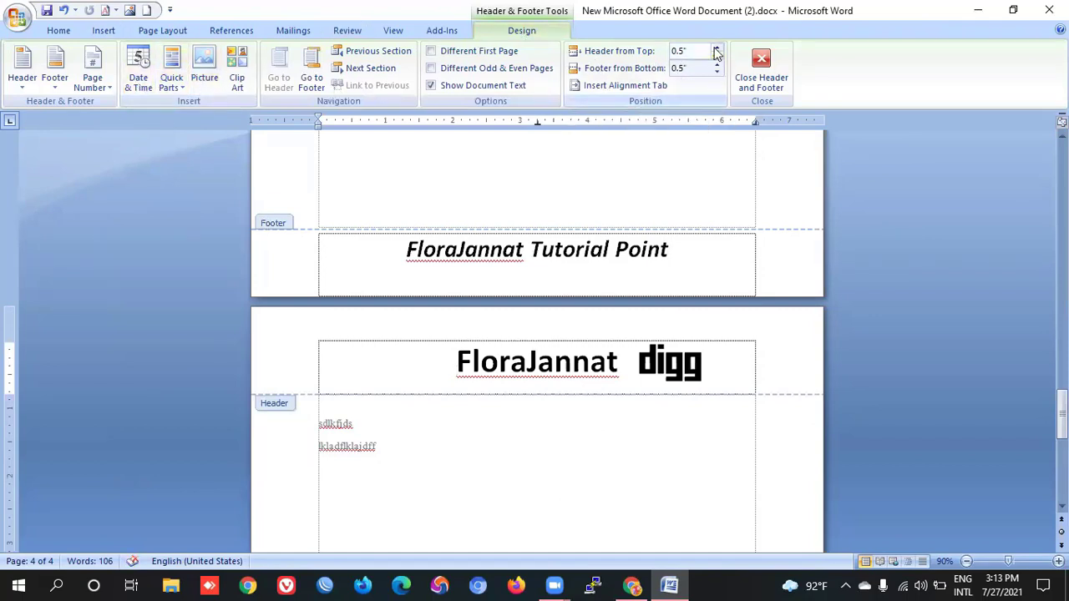
{"action": "left_click", "coordinate": [316, 87]}
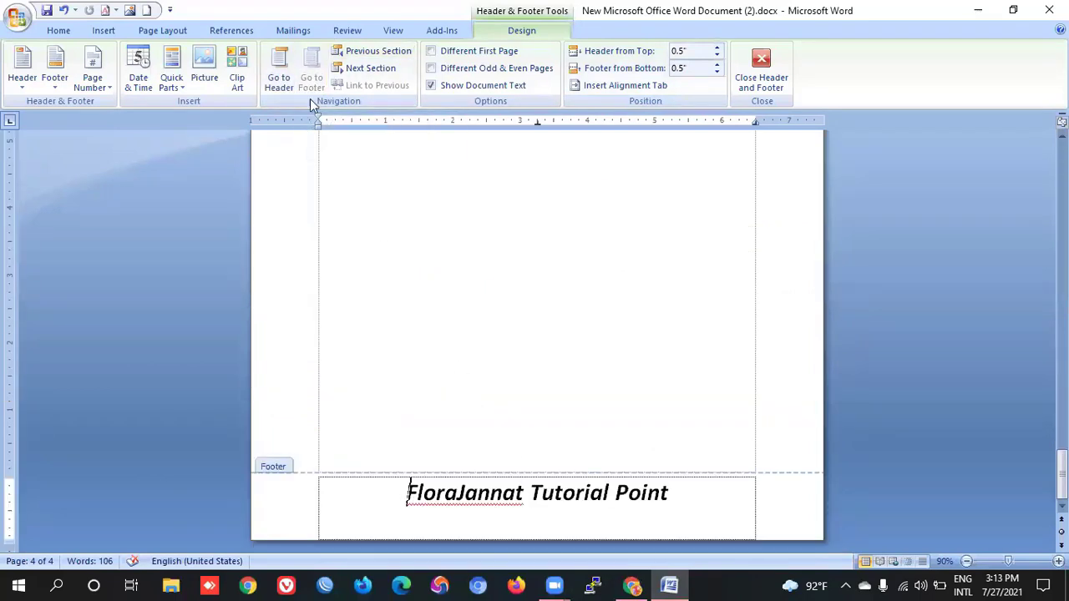
{"action": "left_click", "coordinate": [279, 71]}
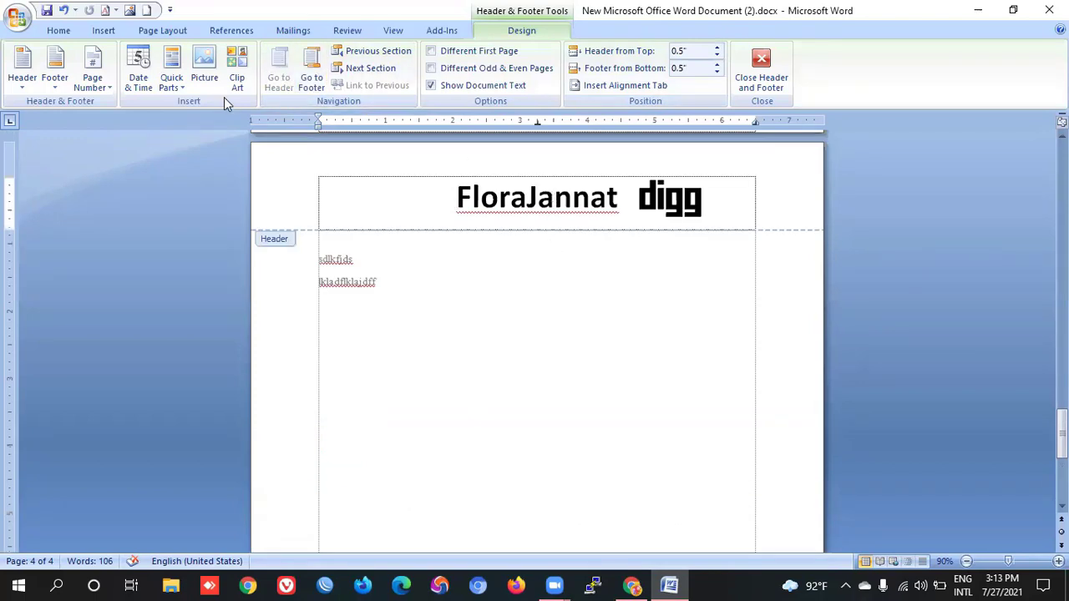
{"action": "left_click", "coordinate": [172, 81]}
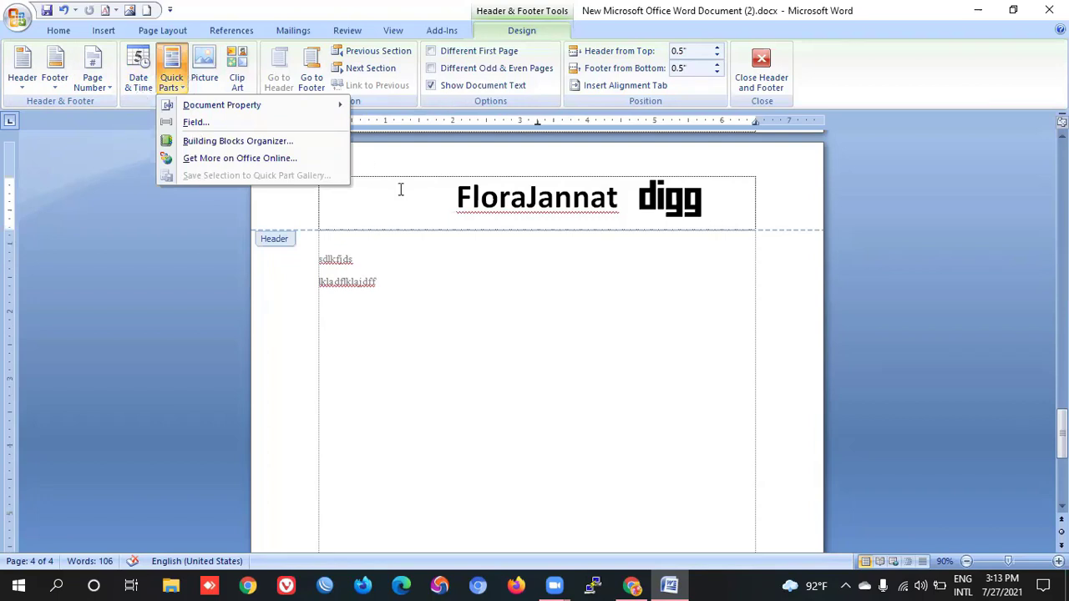
{"action": "left_click", "coordinate": [320, 192]}
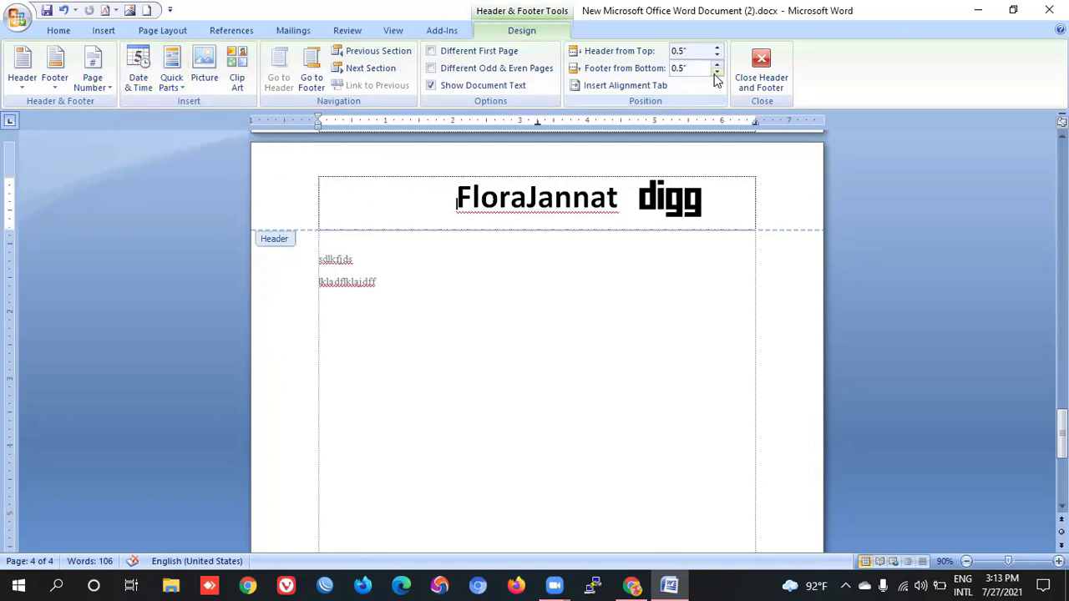
{"action": "left_click", "coordinate": [773, 78]}
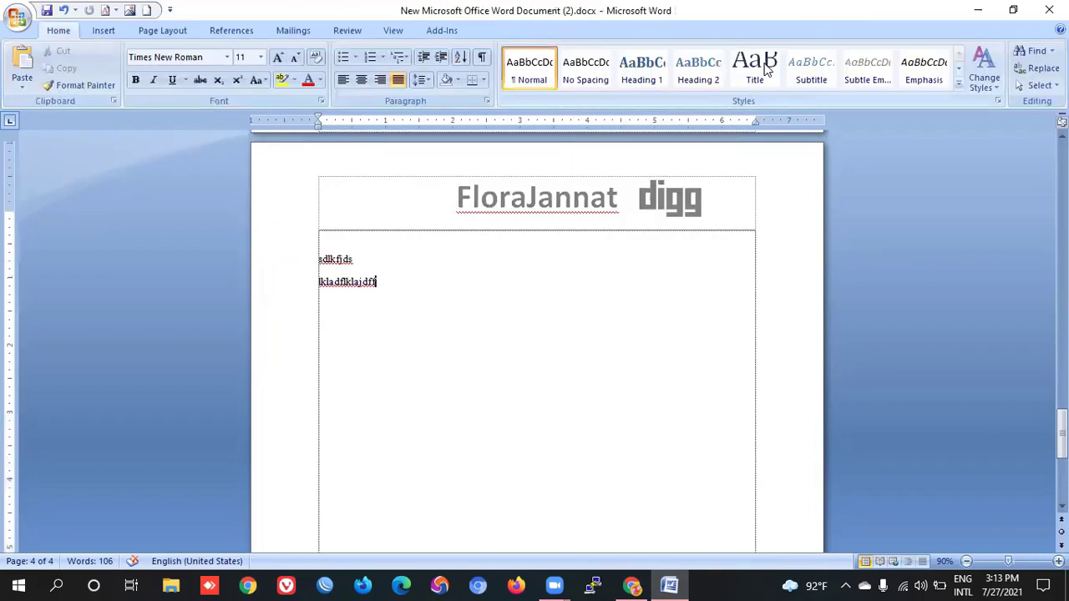
Add a Top of Page page number to the header, then return to the body text
{"action": "left_click", "coordinate": [107, 30]}
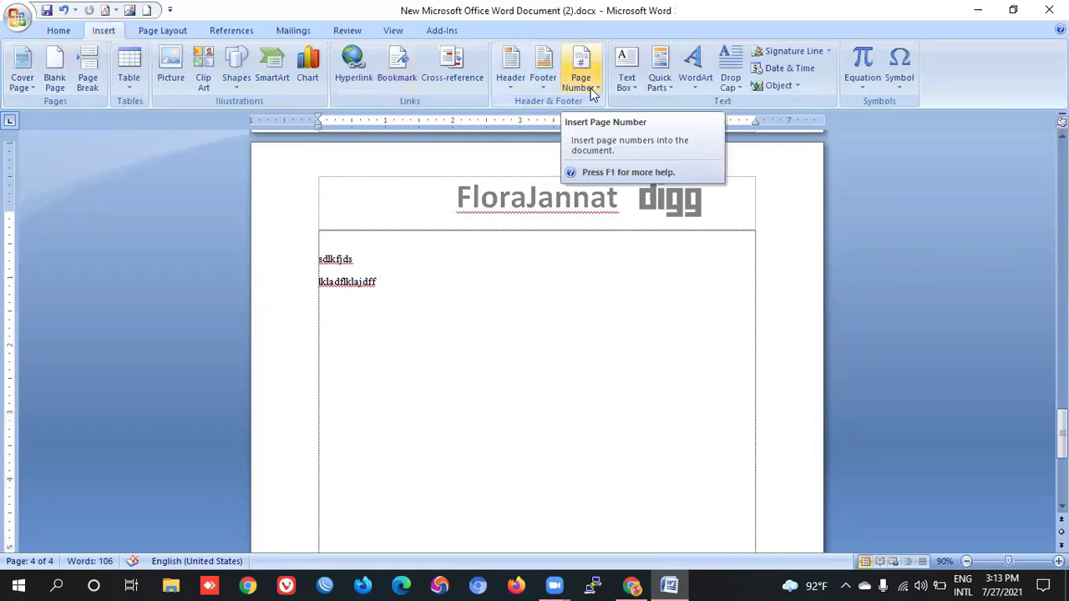
{"action": "left_click", "coordinate": [582, 63]}
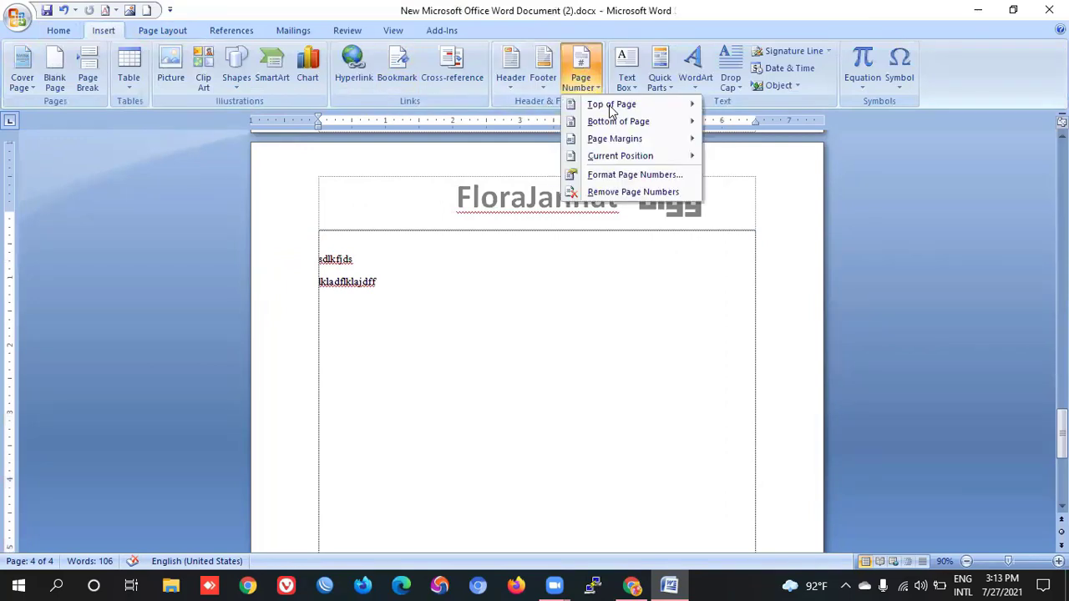
{"action": "mouse_move", "coordinate": [623, 104]}
{"action": "left_click", "coordinate": [771, 288]}
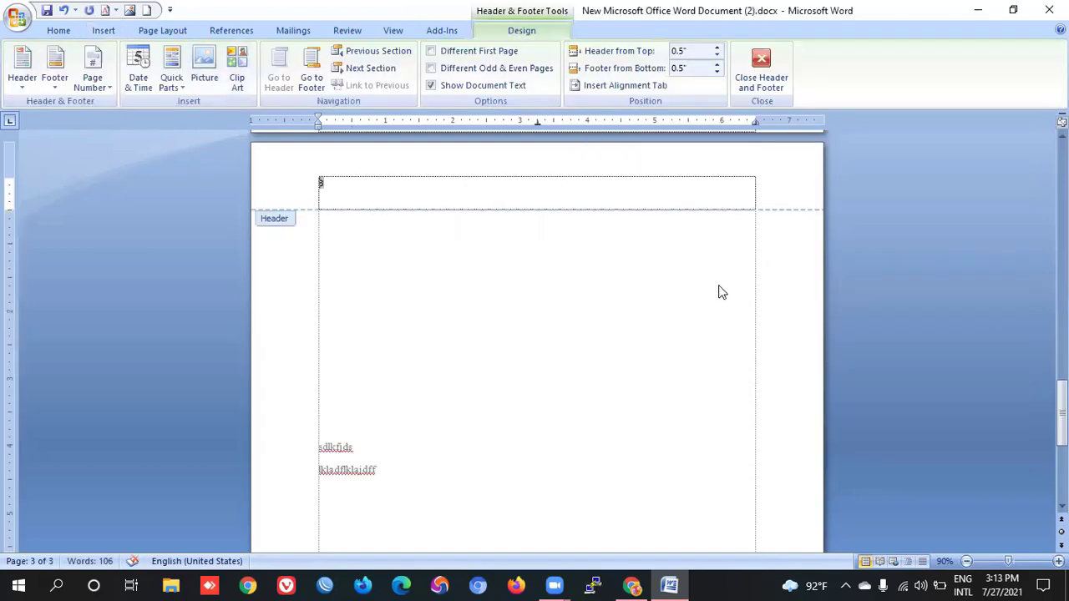
{"action": "scroll", "coordinate": [732, 343], "scroll_direction": "down", "scroll_amount": 5}
{"action": "scroll", "coordinate": [678, 382], "scroll_direction": "down", "scroll_amount": 2}
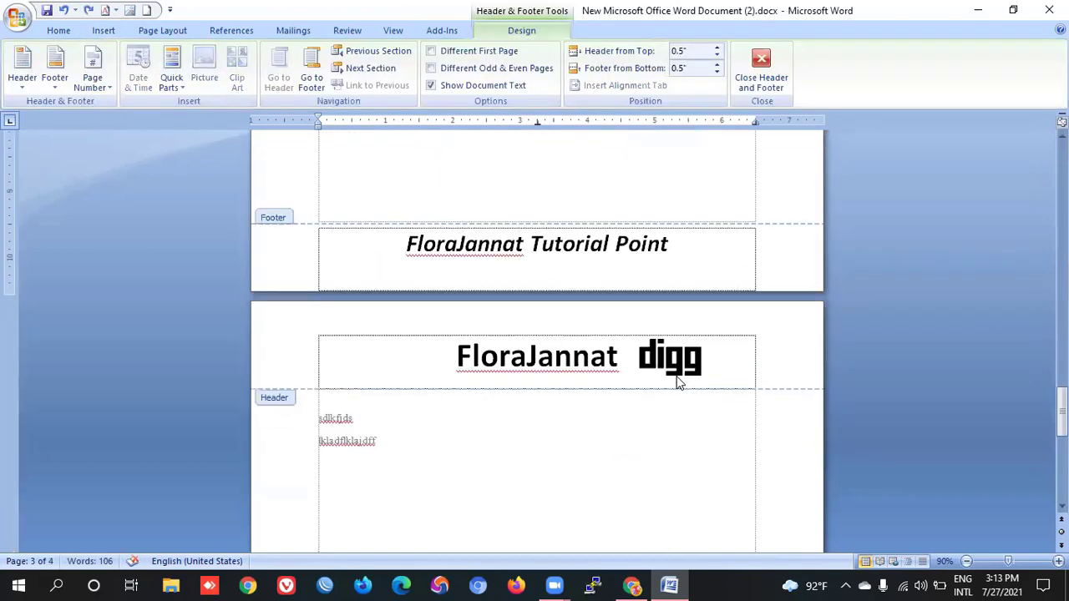
{"action": "scroll", "coordinate": [679, 380], "scroll_direction": "down", "scroll_amount": 3}
{"action": "left_click", "coordinate": [720, 174]}
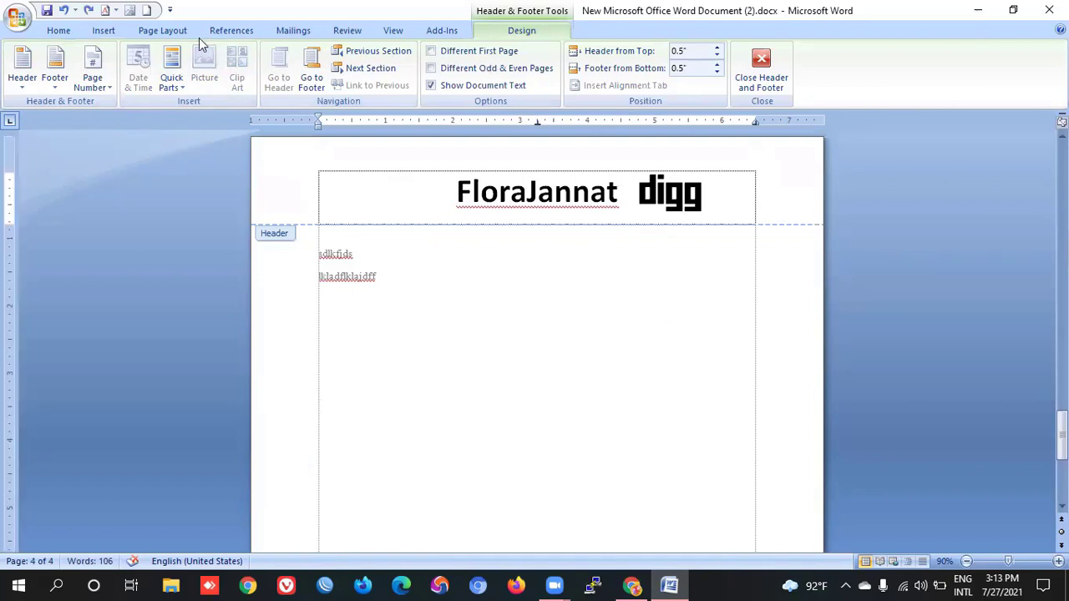
{"action": "left_click", "coordinate": [104, 30]}
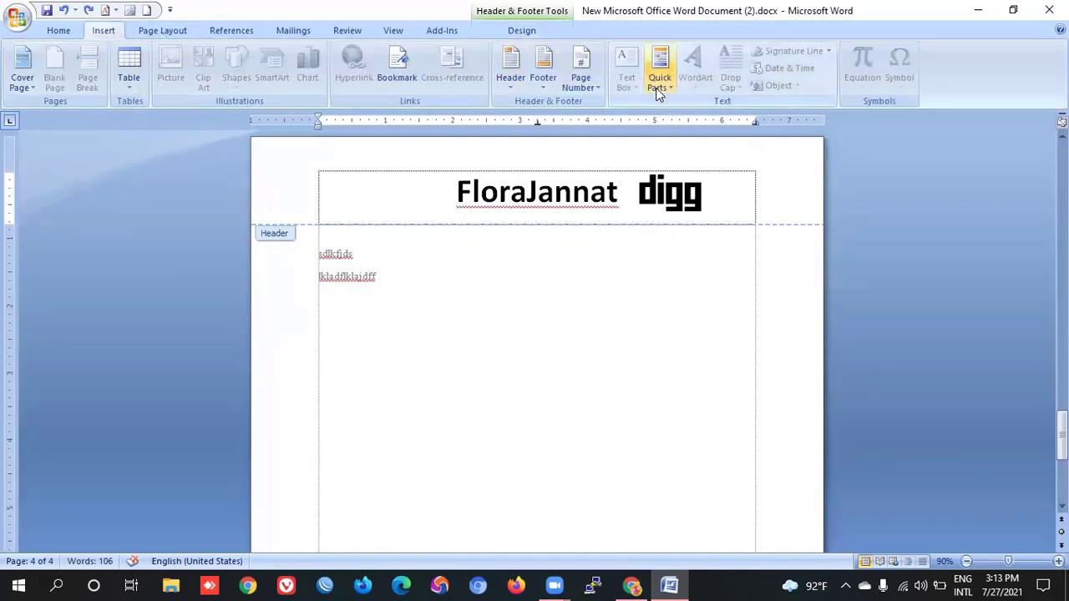
{"action": "double_click", "coordinate": [500, 289]}
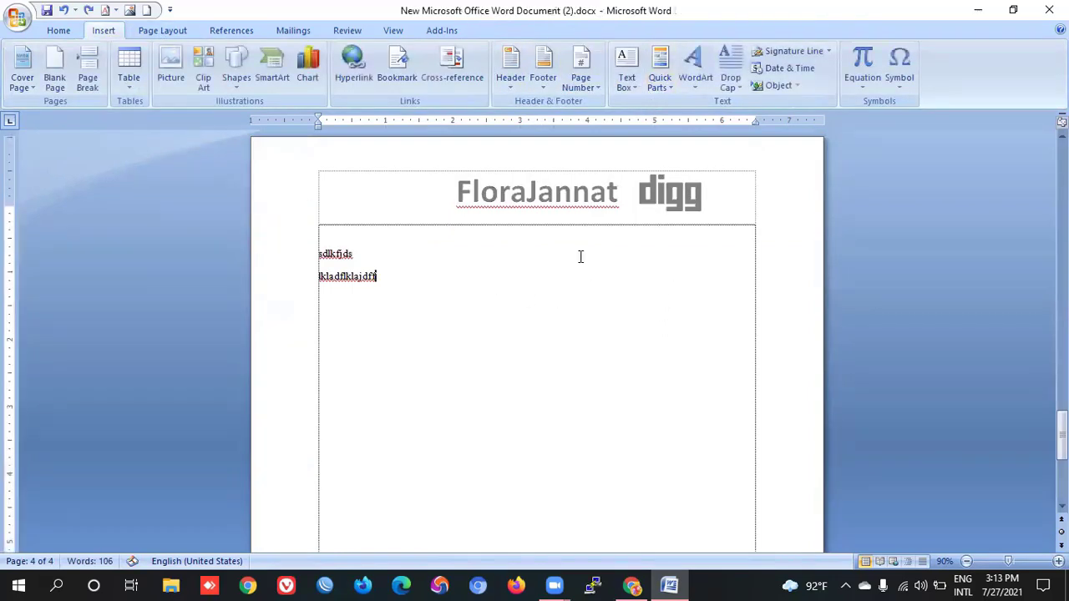
Insert a Simple Text Box pull quote below the body lines and move it left
{"action": "left_click", "coordinate": [634, 86]}
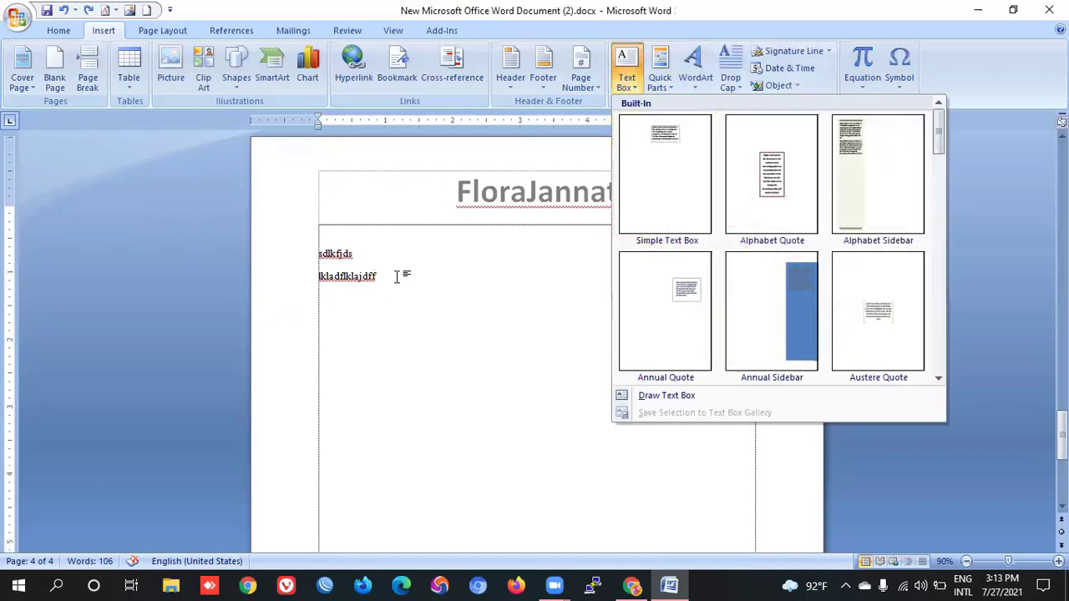
{"action": "left_click", "coordinate": [426, 272]}
{"action": "left_click_drag", "start_coordinate": [461, 270], "coordinate": [306, 265]}
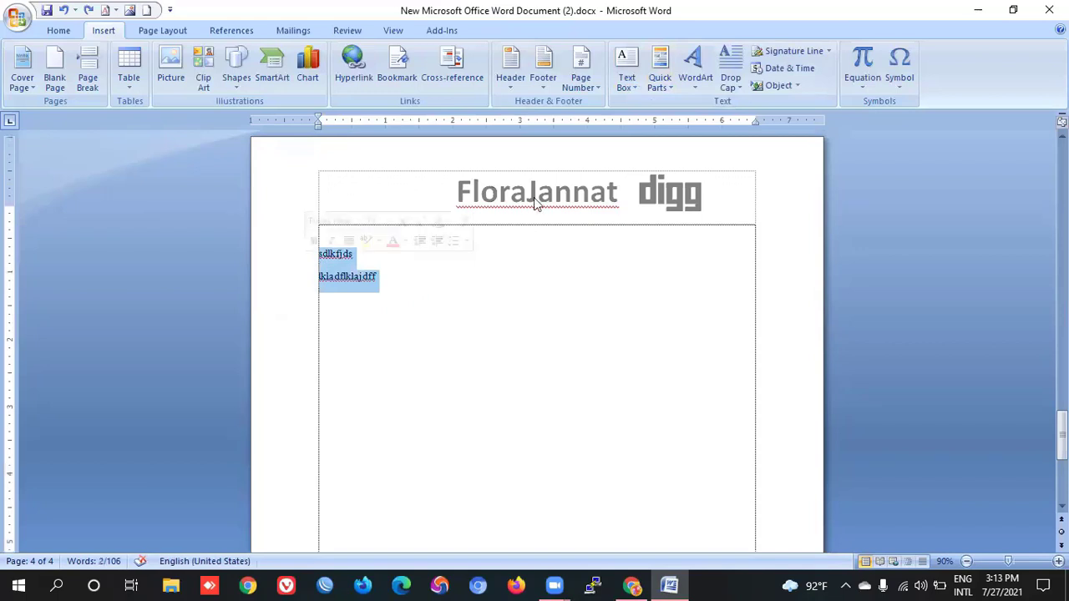
{"action": "left_click", "coordinate": [387, 324]}
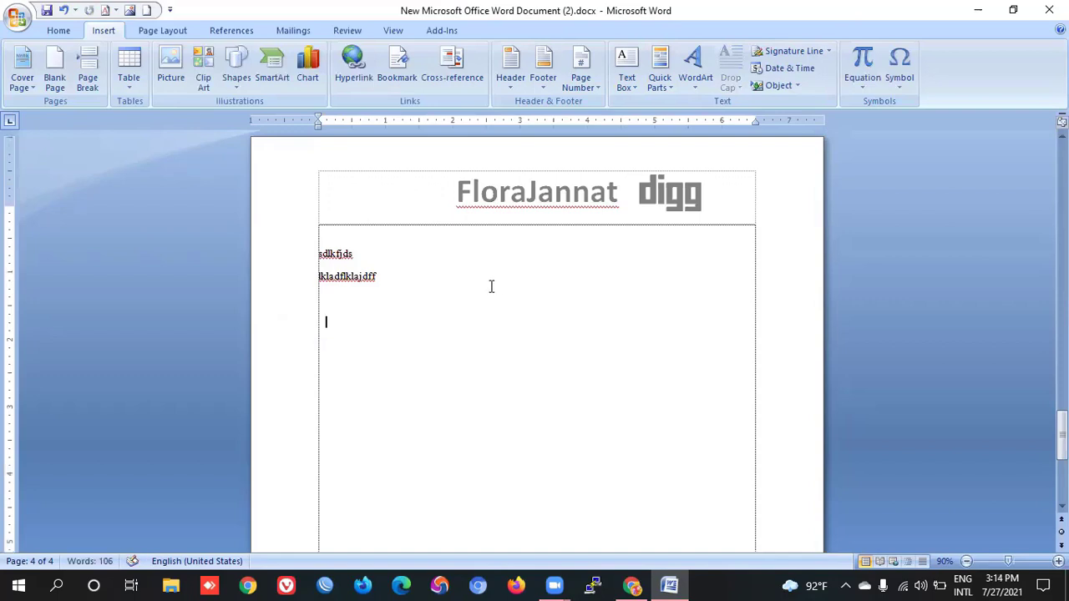
{"action": "left_click", "coordinate": [631, 79]}
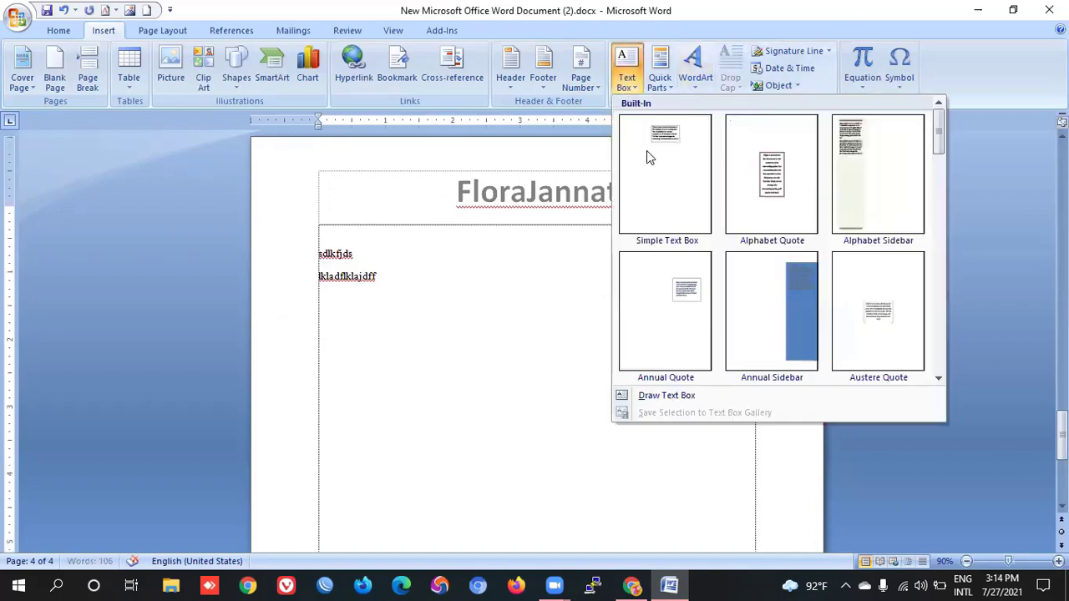
{"action": "left_click", "coordinate": [666, 165]}
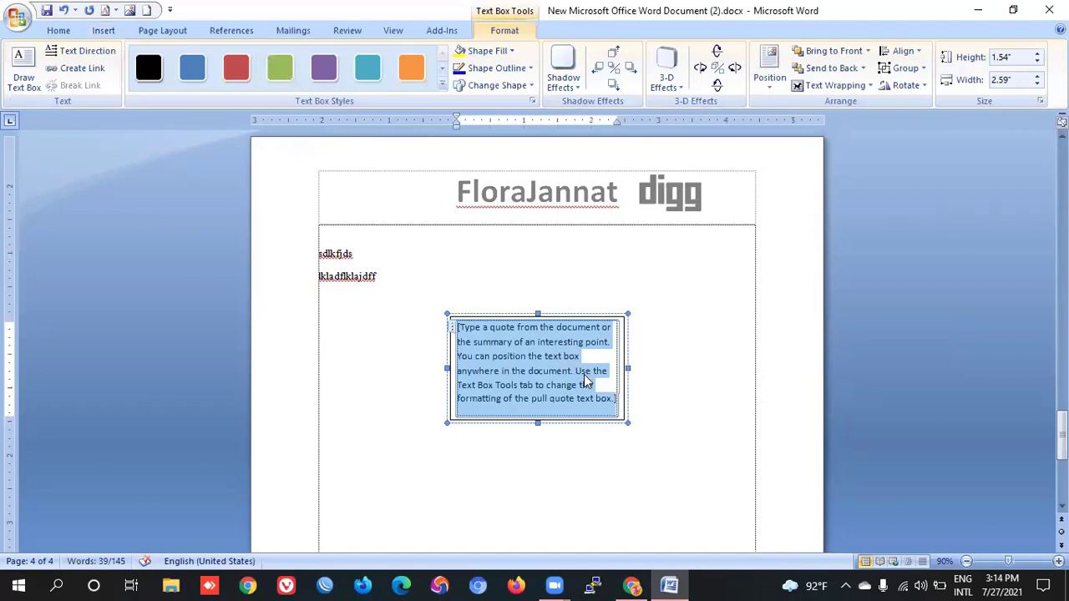
{"action": "mouse_move", "coordinate": [565, 316]}
{"action": "left_mouse_down"}
{"action": "mouse_move", "coordinate": [669, 264]}
{"action": "mouse_move", "coordinate": [409, 340]}
{"action": "mouse_move", "coordinate": [455, 339]}
{"action": "left_mouse_up"}
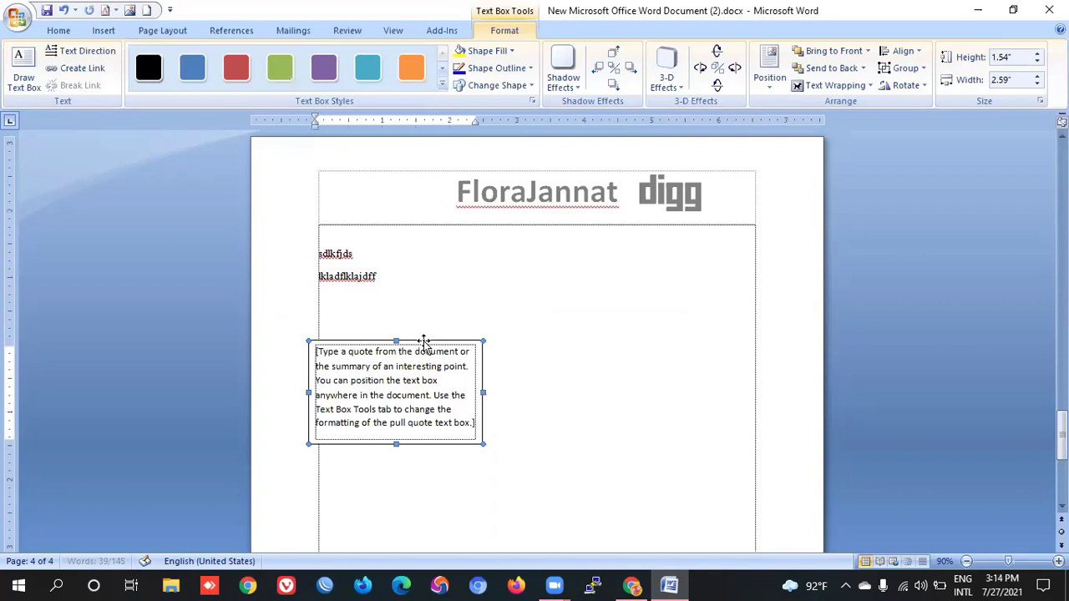
Justify the pull quote text and move the box to the lower middle of the page
{"action": "left_click", "coordinate": [460, 422]}
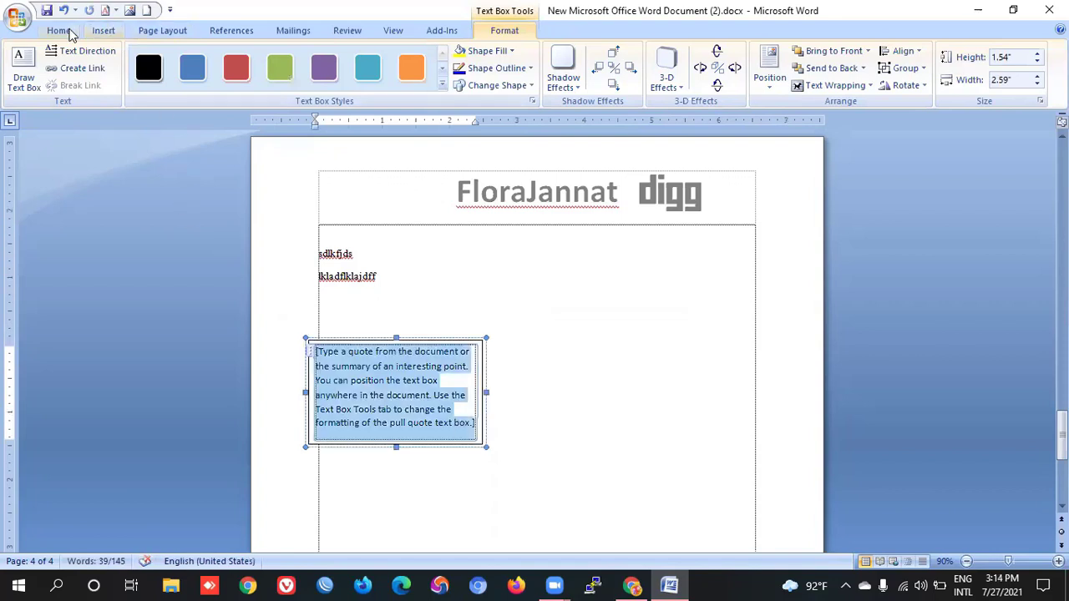
{"action": "left_click", "coordinate": [59, 30]}
{"action": "left_click", "coordinate": [401, 79]}
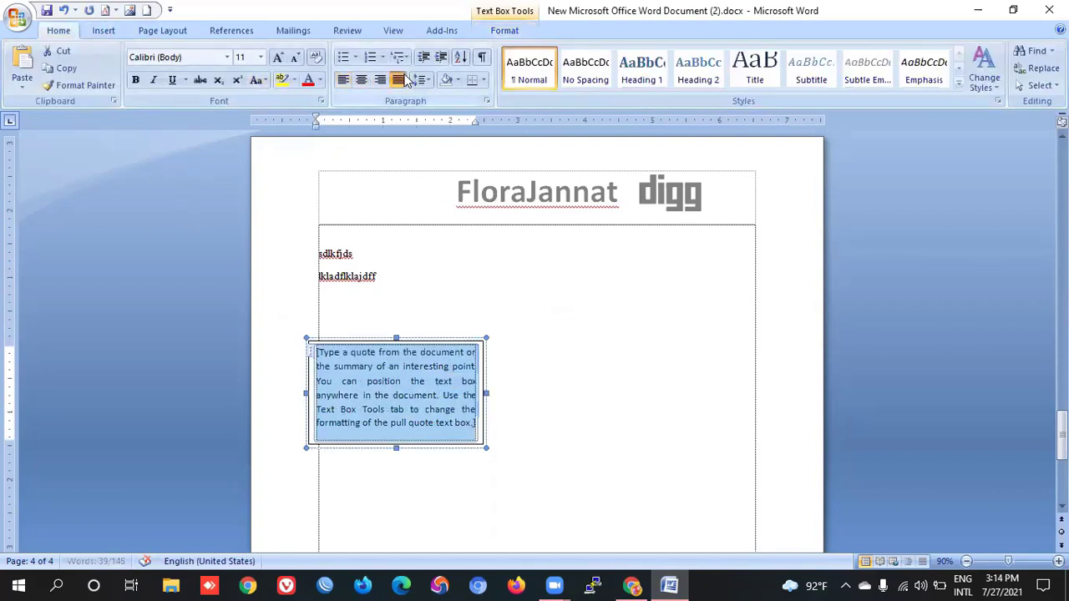
{"action": "mouse_move", "coordinate": [417, 340]}
{"action": "left_mouse_down"}
{"action": "mouse_move", "coordinate": [569, 309]}
{"action": "mouse_move", "coordinate": [666, 261]}
{"action": "mouse_move", "coordinate": [552, 392]}
{"action": "mouse_move", "coordinate": [546, 266]}
{"action": "mouse_move", "coordinate": [565, 395]}
{"action": "left_mouse_up"}
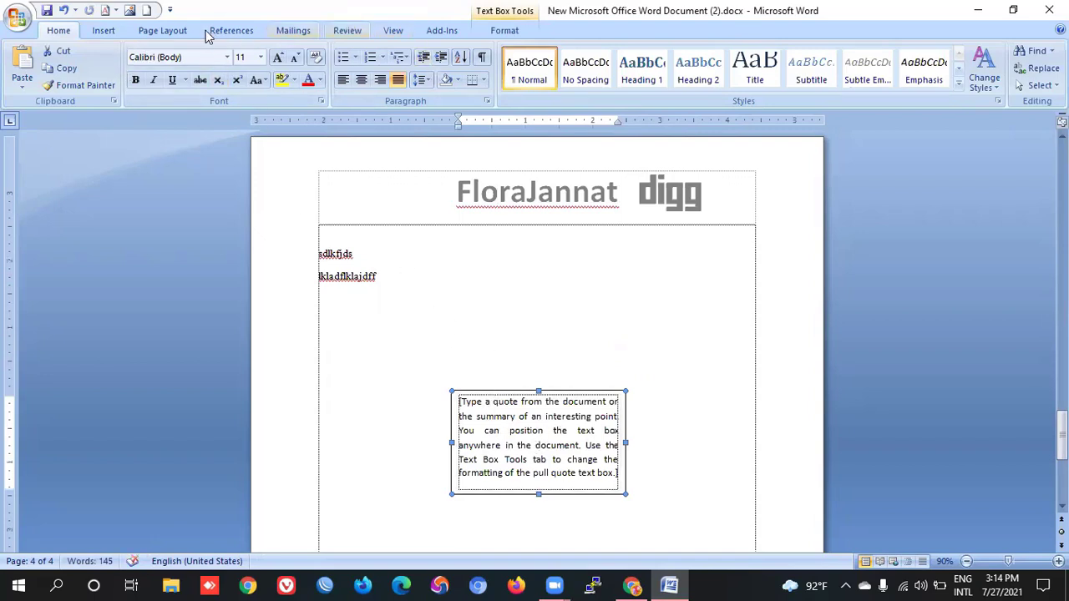
Browse the Quick Parts and WordArt galleries on the Insert tab
{"action": "left_click", "coordinate": [103, 30]}
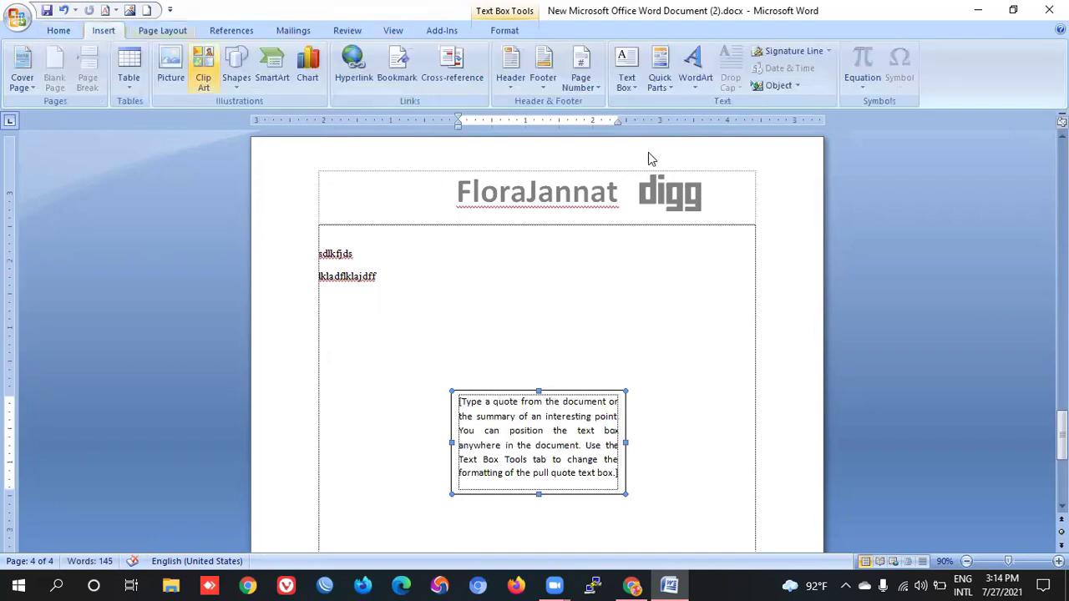
{"action": "left_click", "coordinate": [673, 89]}
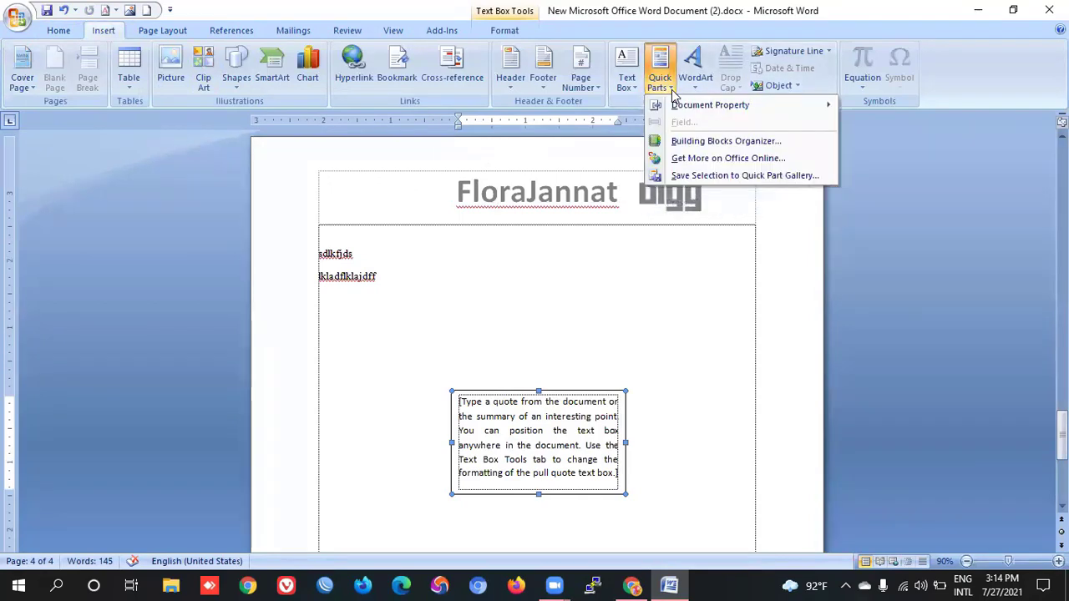
{"action": "left_click", "coordinate": [699, 84]}
{"action": "left_click", "coordinate": [704, 90]}
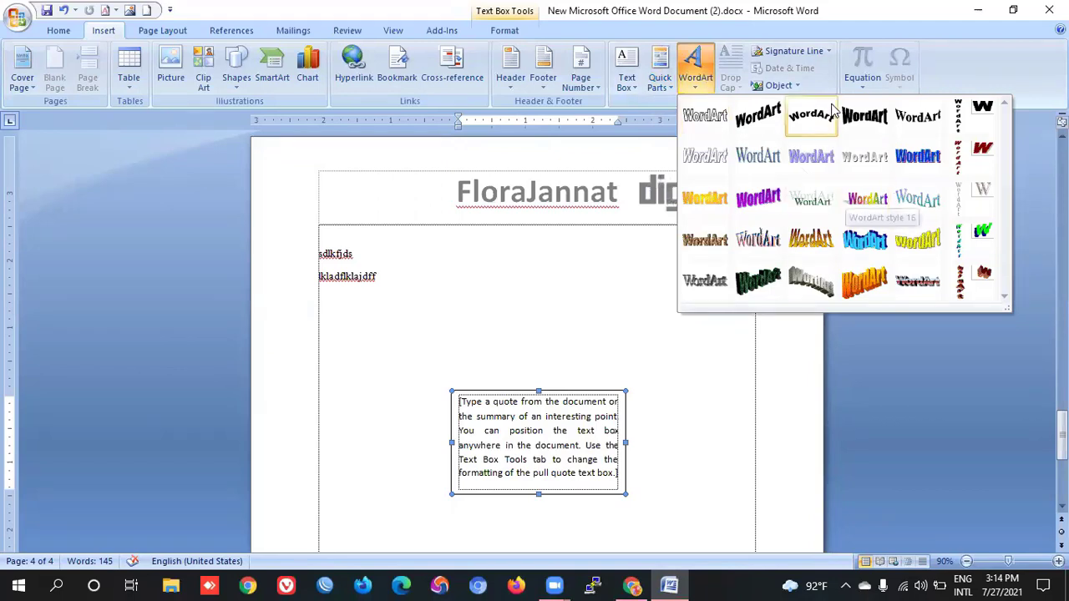
{"action": "left_click", "coordinate": [359, 283]}
Turn 'lkladflklajdff' into bold italic orange slanted 3D WordArt and enlarge it
{"action": "left_click", "coordinate": [313, 279]}
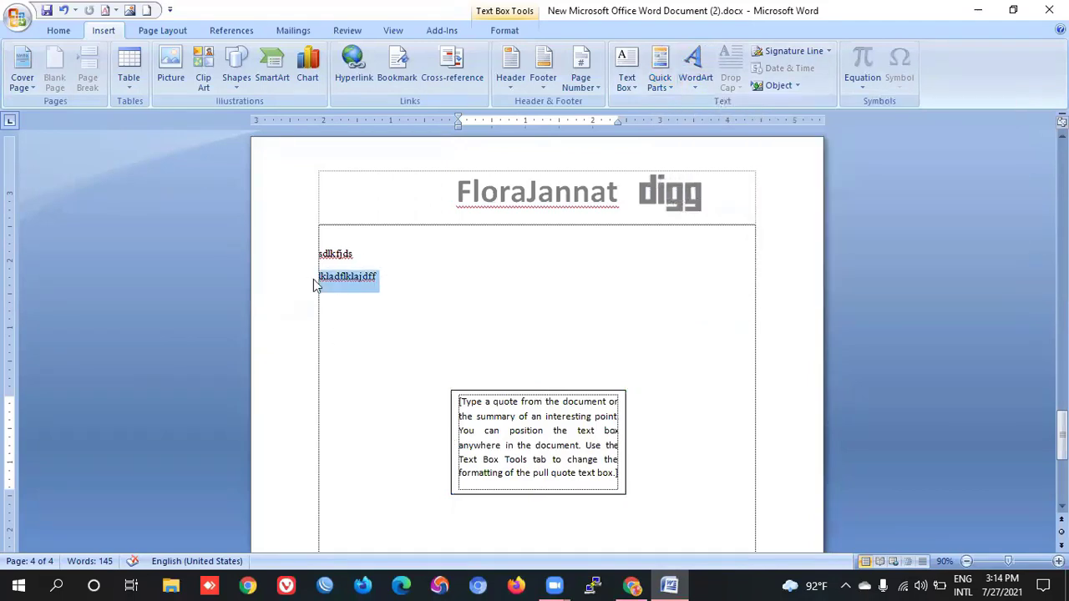
{"action": "left_click", "coordinate": [695, 71]}
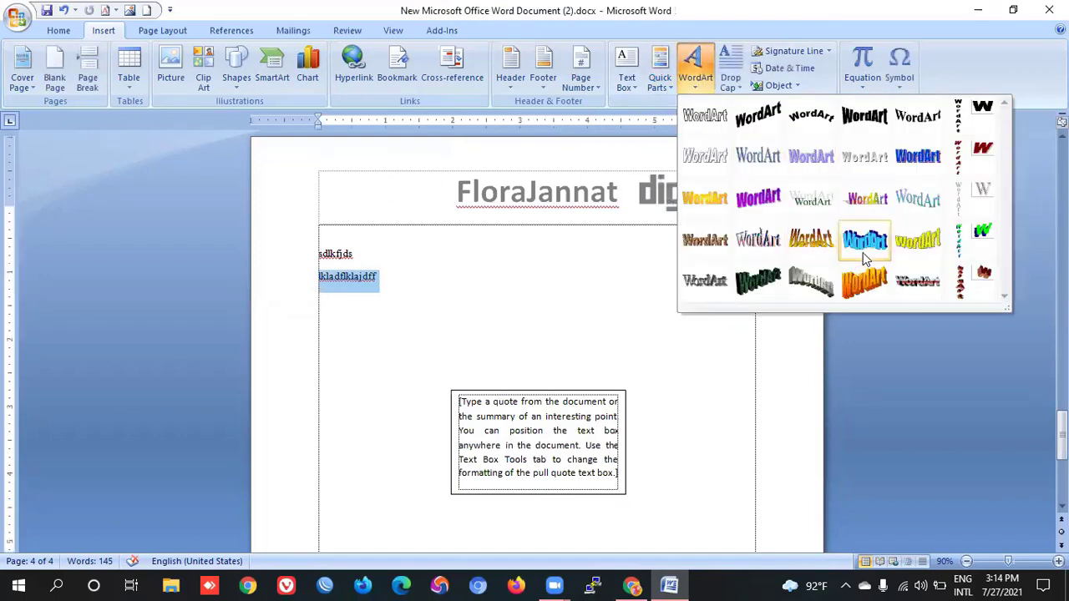
{"action": "left_click", "coordinate": [864, 281]}
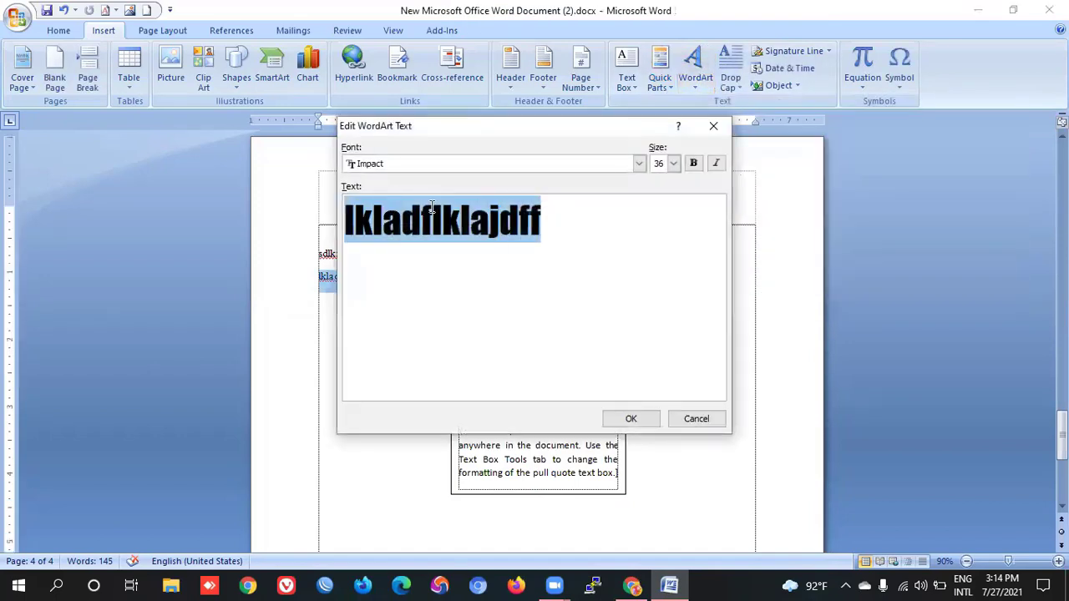
{"action": "left_click", "coordinate": [720, 164]}
{"action": "left_click", "coordinate": [693, 164]}
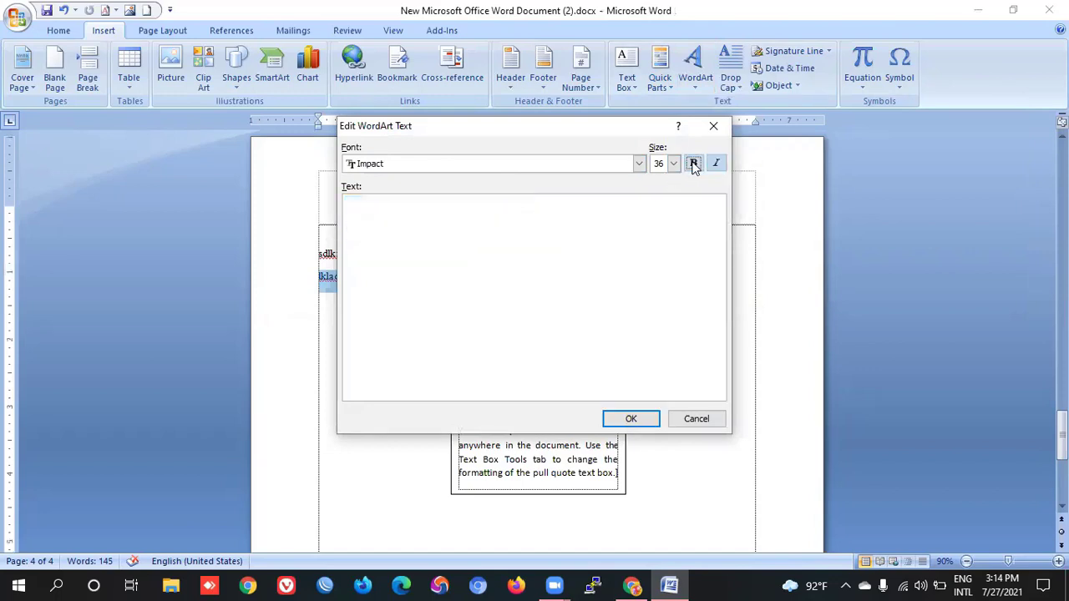
{"action": "left_click", "coordinate": [631, 420]}
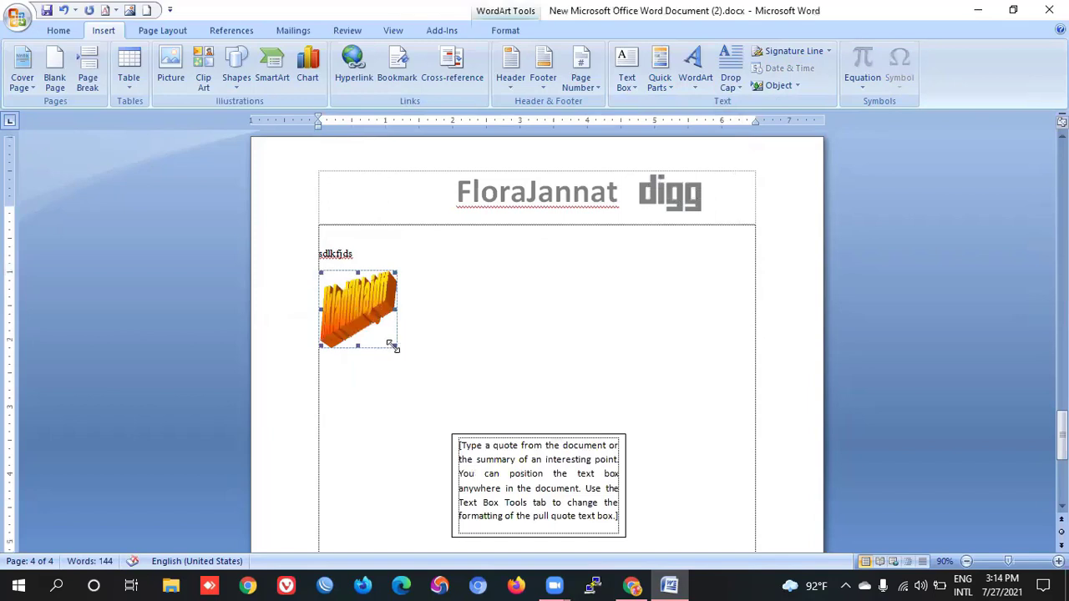
{"action": "left_click_drag", "start_coordinate": [392, 347], "coordinate": [568, 431]}
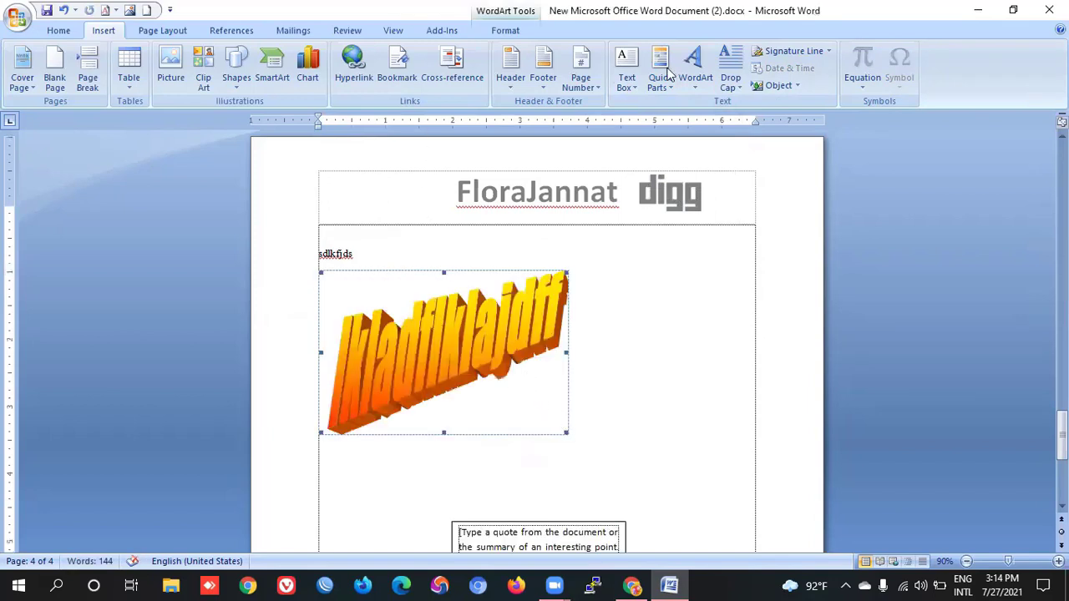
{"action": "left_click", "coordinate": [740, 92]}
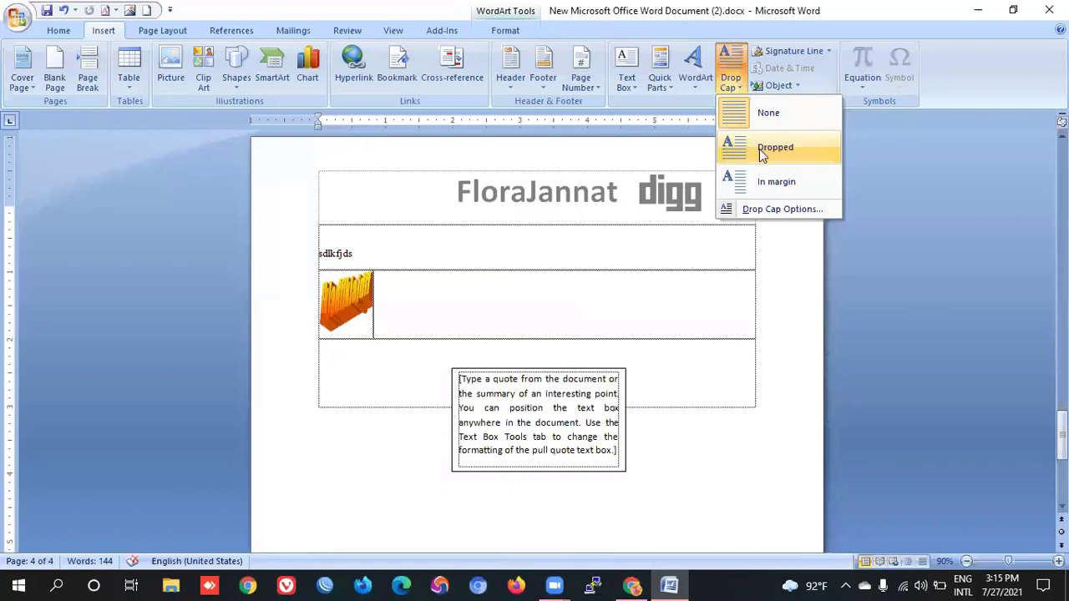
Extend the first line with 'sdfadsfasdfasdfasd' and paste several copies of it
{"action": "left_click", "coordinate": [383, 257]}
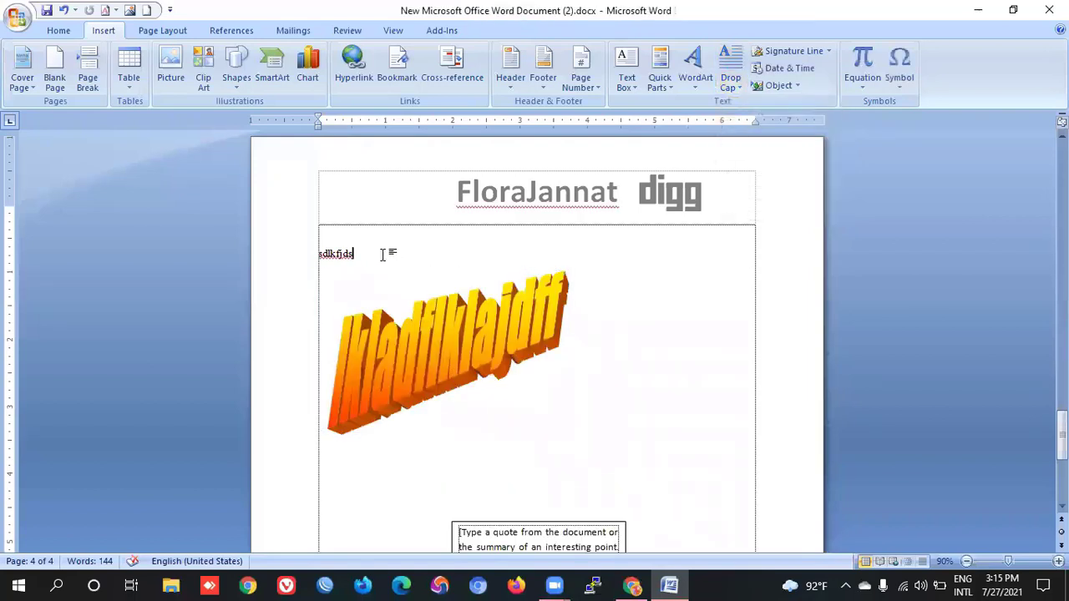
{"action": "type", "text": "sdfadsfasdfasdfasd"}
{"action": "left_click_drag", "start_coordinate": [432, 253], "coordinate": [314, 253]}
{"action": "key", "text": "ctrl+c"}
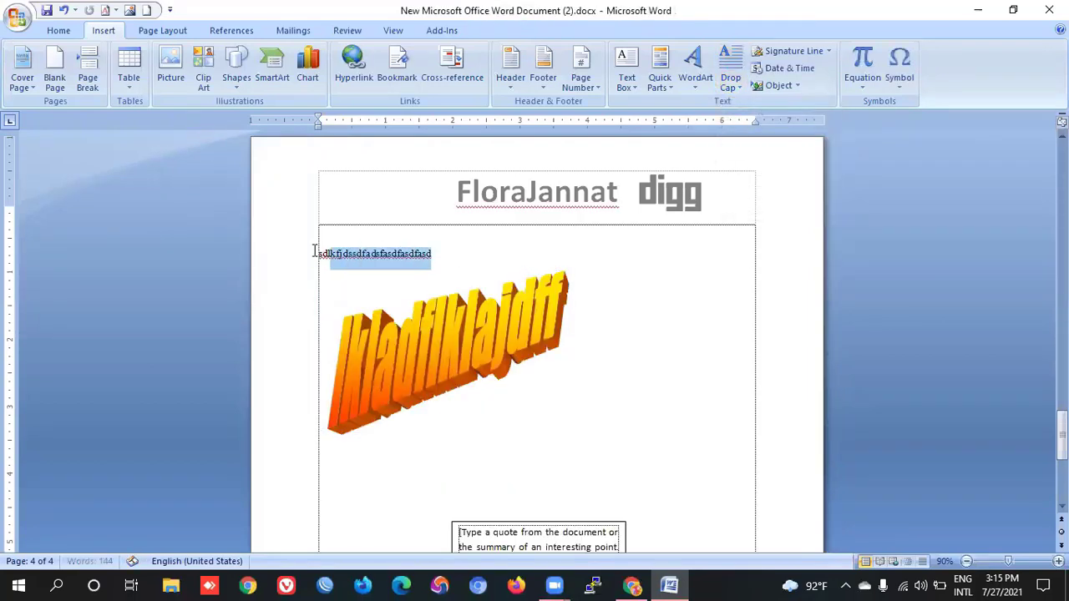
{"action": "left_click", "coordinate": [453, 251]}
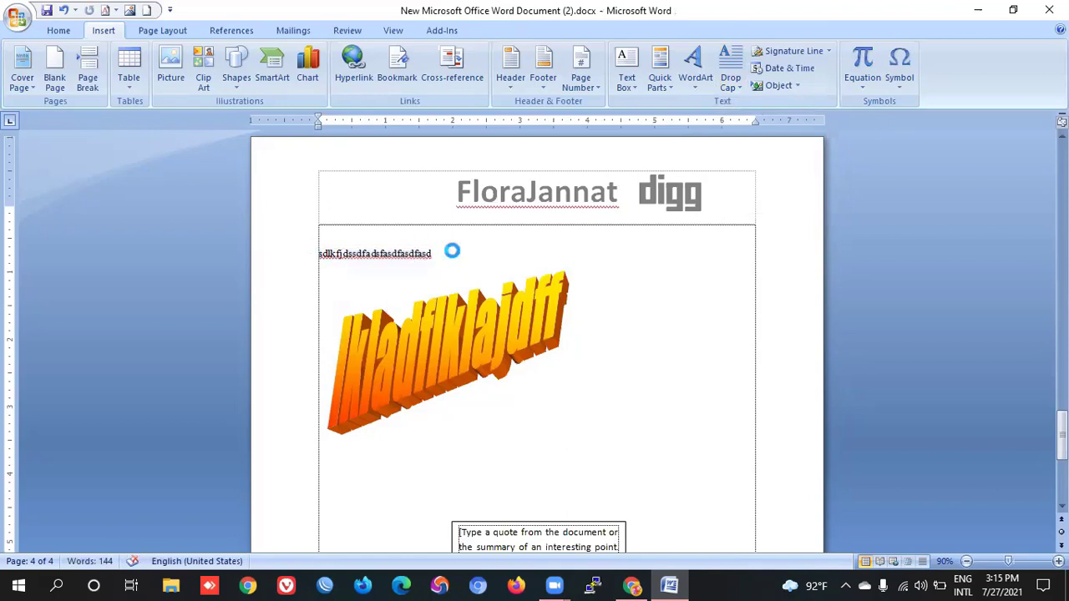
{"action": "key", "text": "ctrl+v"}
{"action": "key", "text": "ctrl+v"}
{"action": "key", "text": "ctrl+v"}
{"action": "key", "text": "ctrl+v"}
{"action": "key", "text": "ctrl+v"}
{"action": "key", "text": "ctrl+v"}
{"action": "key", "text": "ctrl+v"}
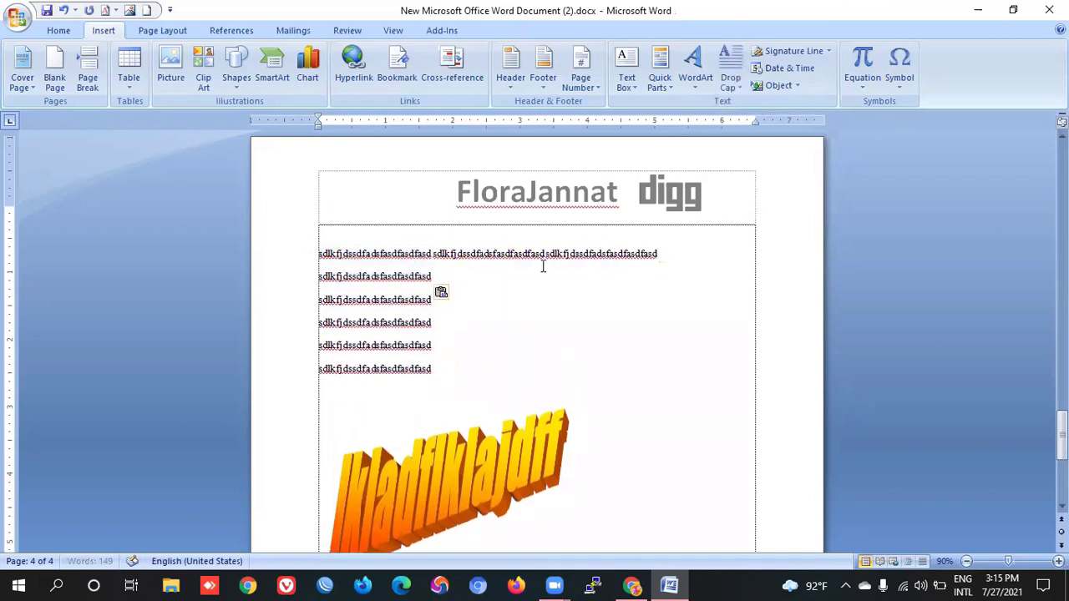
{"action": "key", "text": "ctrl+v"}
{"action": "key", "text": "ctrl+v"}
{"action": "left_click", "coordinate": [470, 272]}
{"action": "key", "text": "ctrl+v"}
{"action": "left_click", "coordinate": [460, 299]}
{"action": "key", "text": "ctrl+v"}
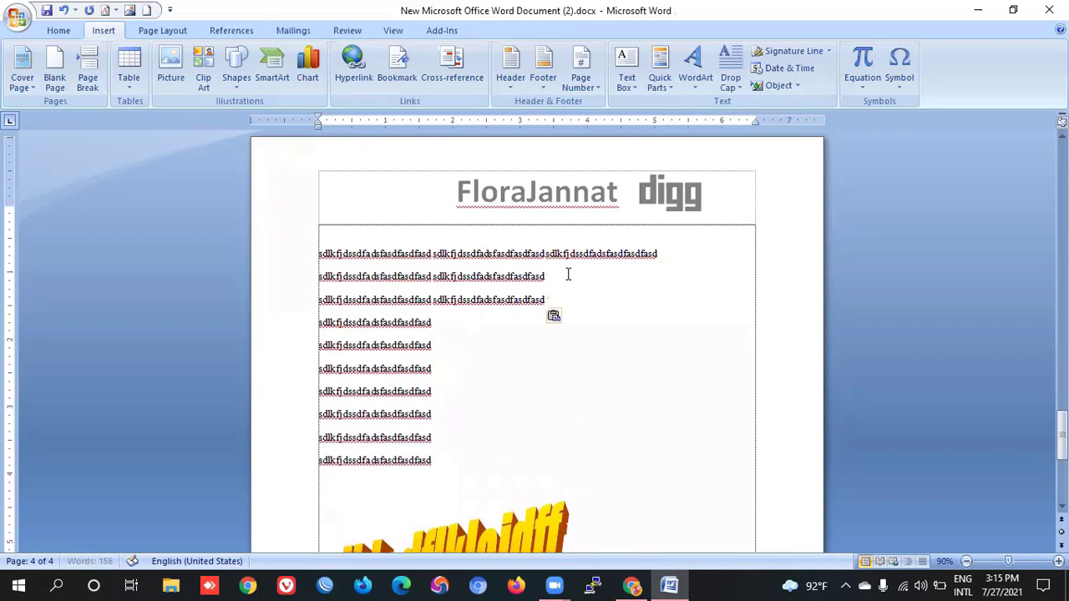
{"action": "triple_click", "coordinate": [571, 266]}
{"action": "key", "text": "ctrl+v"}
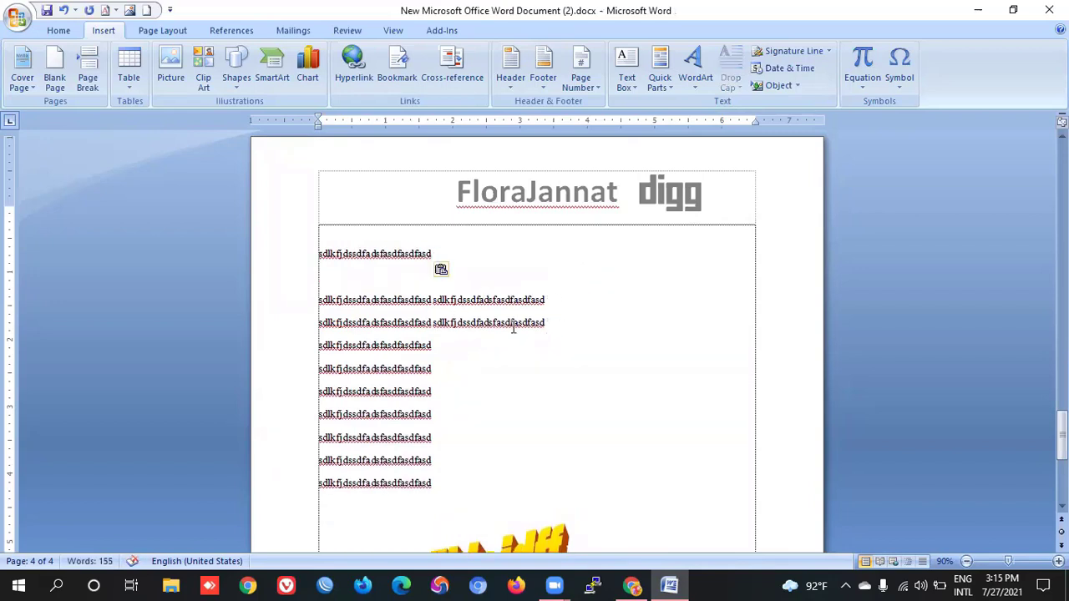
Paste further copies onto lines 1 and 2 and delete the empty line below
{"action": "key", "text": "BackSpace"}
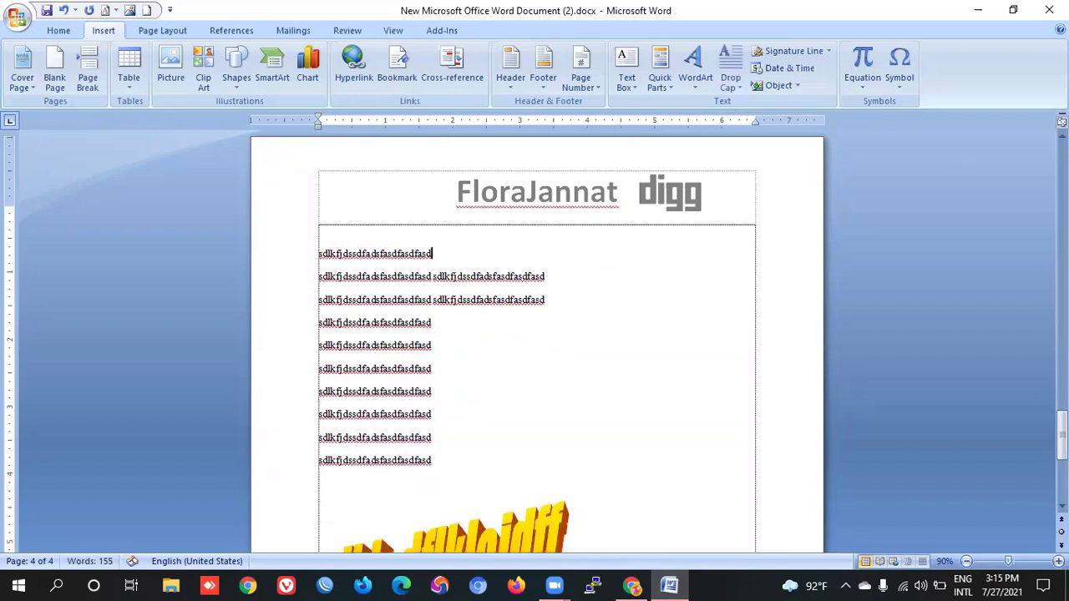
{"action": "key", "text": "ctrl+v"}
{"action": "left_click", "coordinate": [580, 248]}
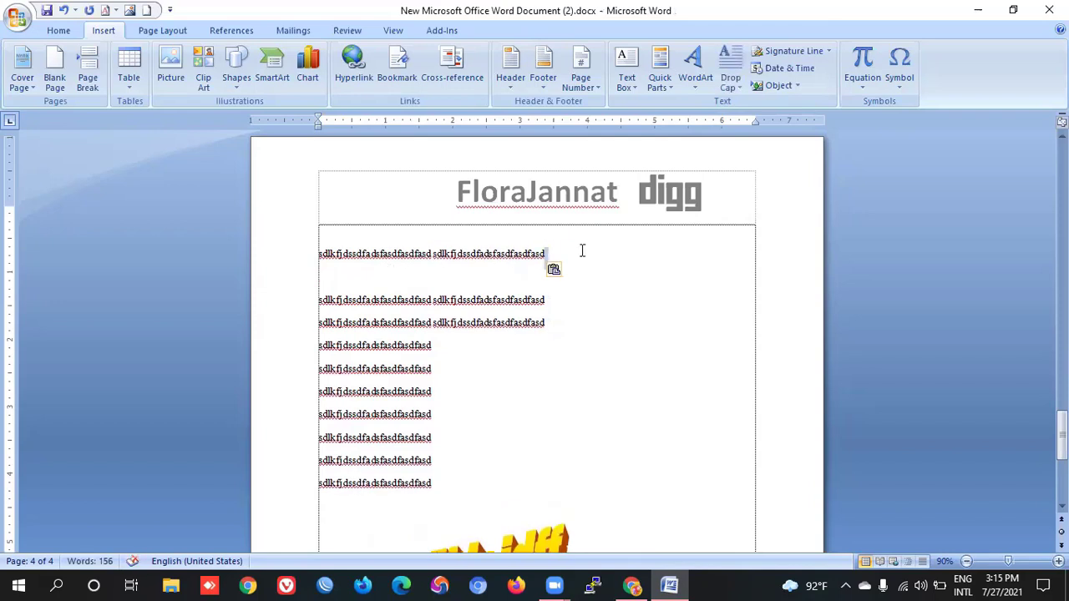
{"action": "key", "text": "ctrl+v"}
{"action": "triple_click", "coordinate": [672, 256]}
{"action": "key", "text": "ctrl+v"}
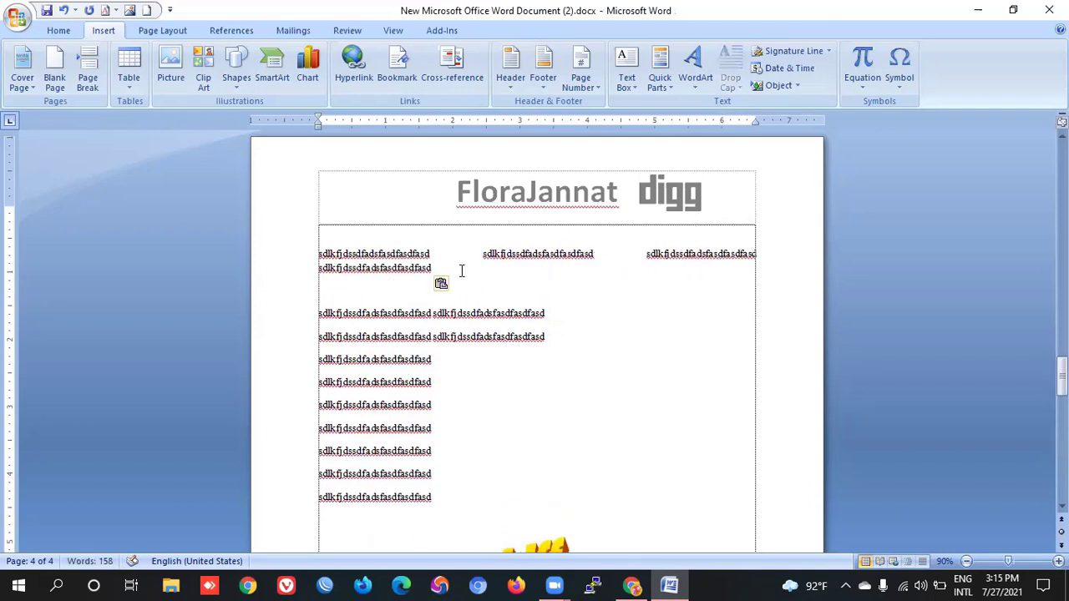
{"action": "key", "text": "ctrl+v"}
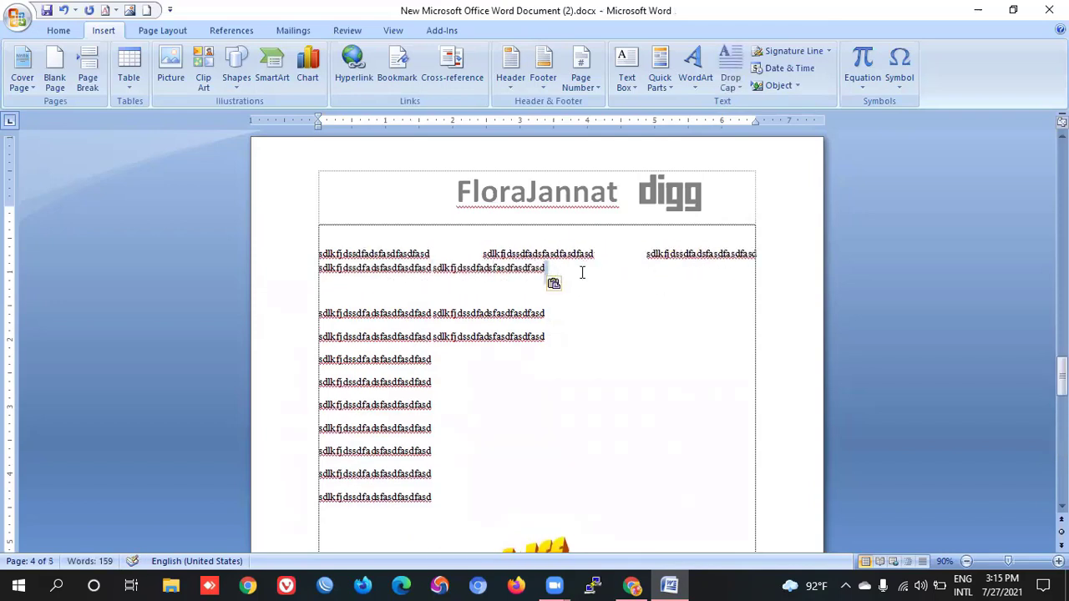
{"action": "key", "text": "ctrl+v"}
{"action": "key", "text": "ctrl+v"}
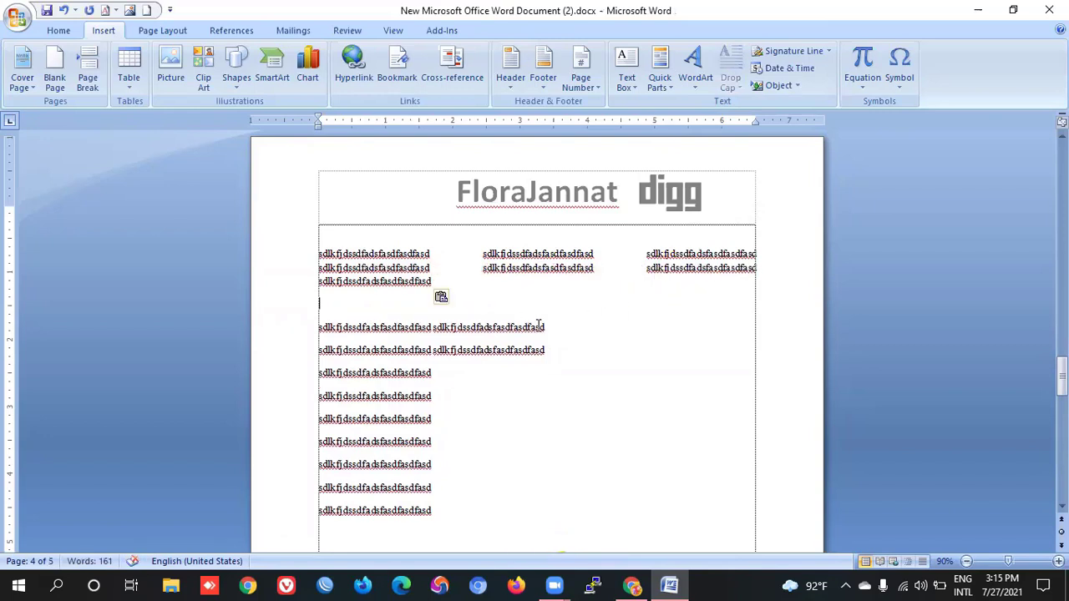
{"action": "left_click", "coordinate": [323, 309]}
{"action": "key", "text": "BackSpace"}
Remove stray letters and gaps so lines 1 and 2 become continuous long runs
{"action": "left_click", "coordinate": [430, 267]}
{"action": "key", "text": "BackSpace"}
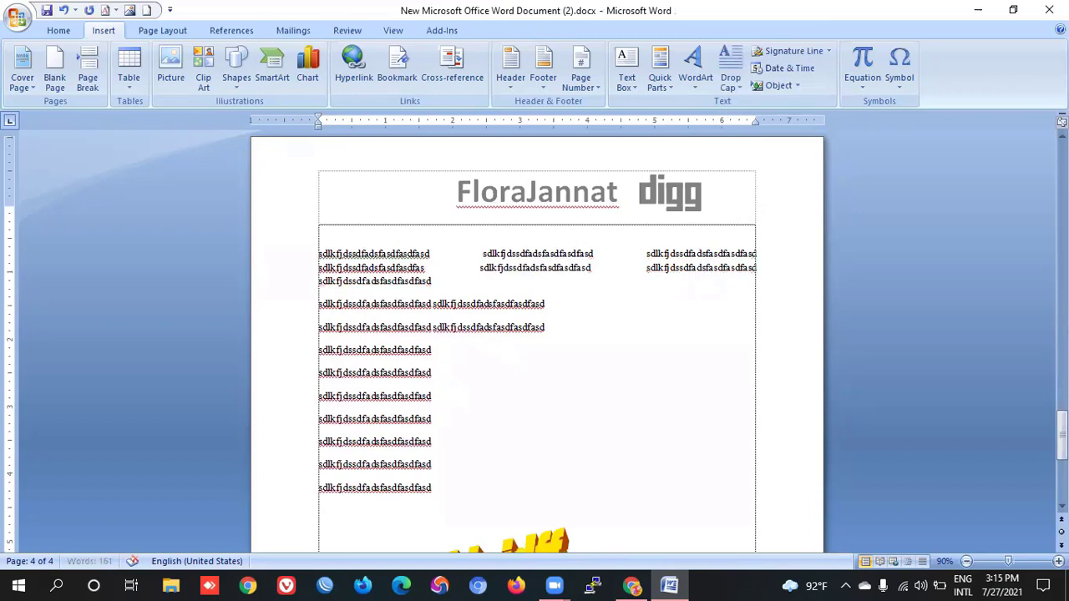
{"action": "left_click", "coordinate": [482, 267]}
{"action": "key", "text": "BackSpace"}
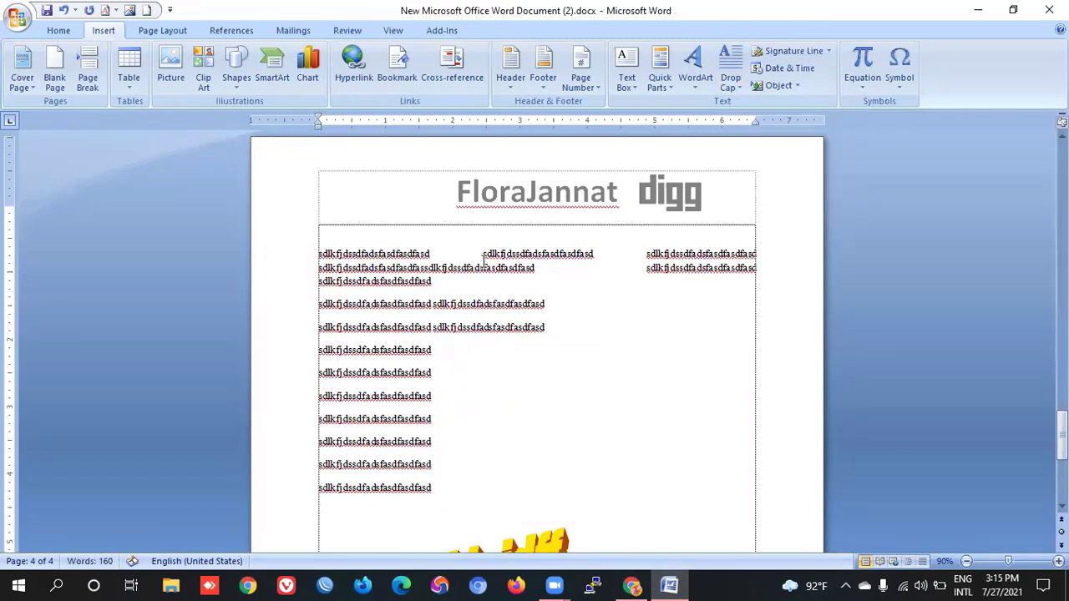
{"action": "left_click", "coordinate": [482, 253]}
{"action": "key", "text": "BackSpace"}
{"action": "left_click", "coordinate": [553, 255]}
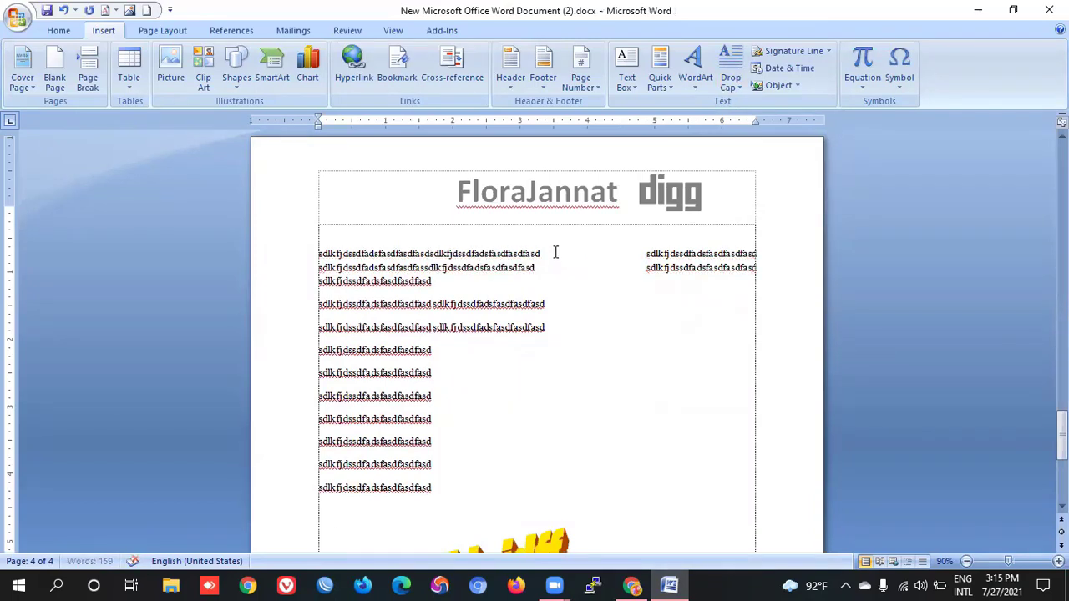
{"action": "key", "text": "BackSpace"}
{"action": "left_click", "coordinate": [647, 268]}
{"action": "key", "text": "BackSpace"}
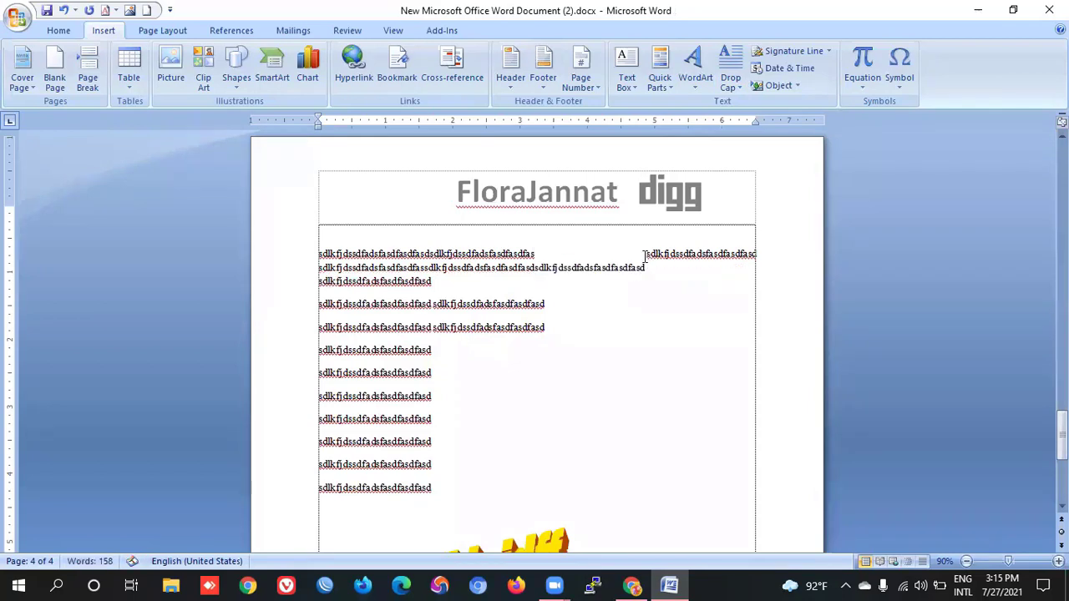
{"action": "left_click", "coordinate": [643, 255]}
{"action": "key", "text": "BackSpace"}
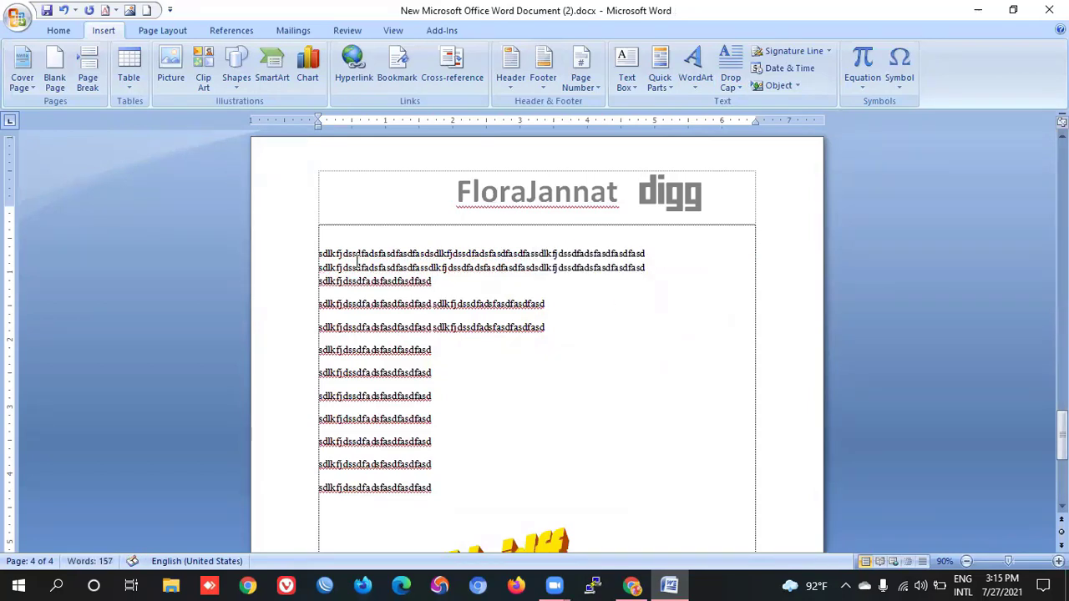
{"action": "left_click", "coordinate": [465, 487], "text": "shift"}
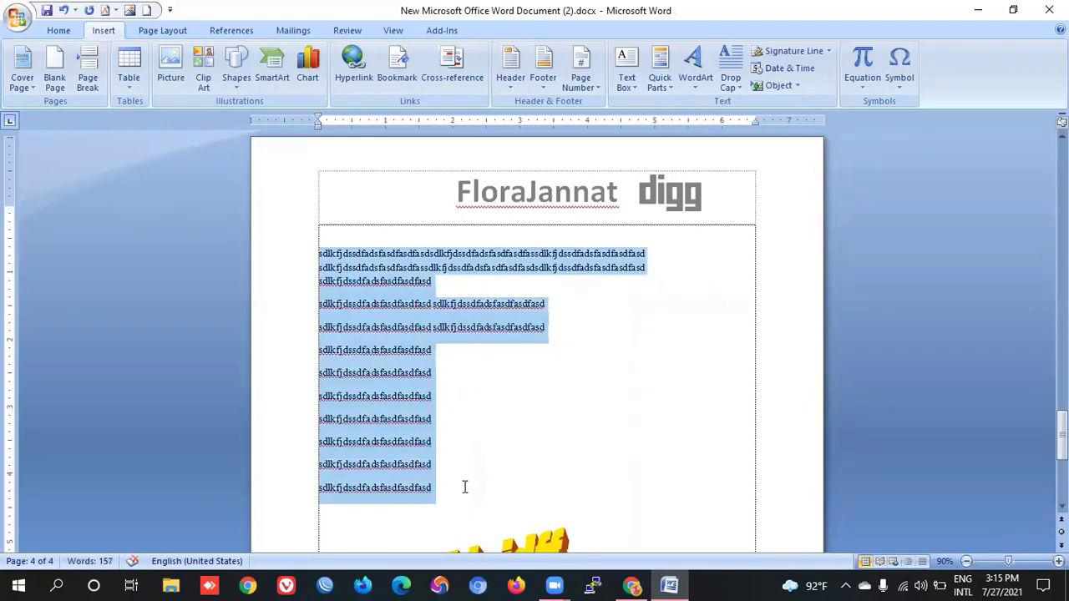
Give the first paragraph a dropped capital S, then move it into the margin
{"action": "left_click", "coordinate": [730, 74]}
{"action": "left_click", "coordinate": [740, 148]}
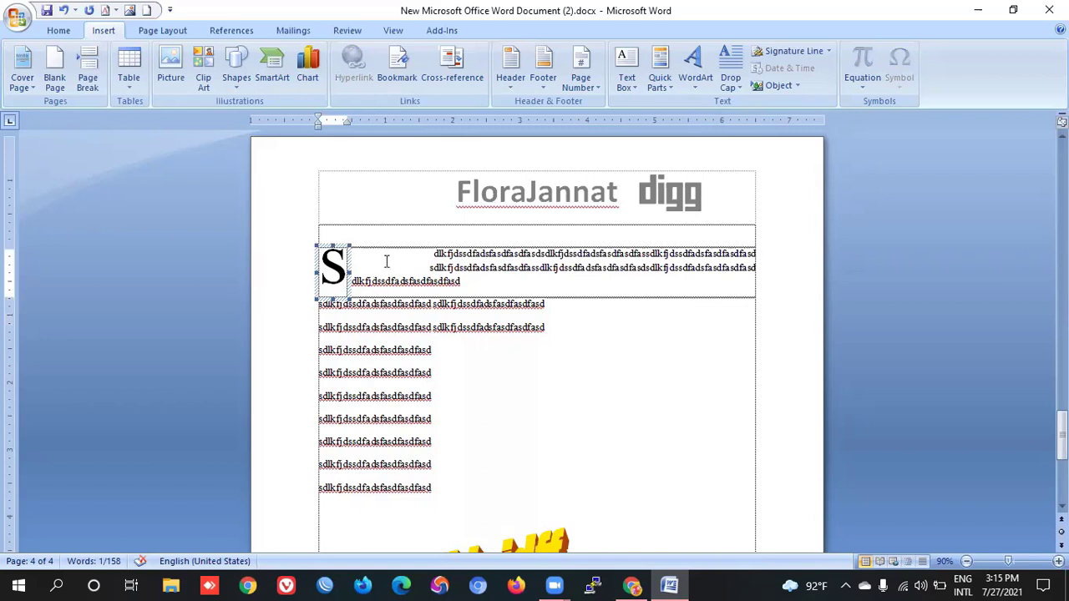
{"action": "left_click", "coordinate": [416, 258]}
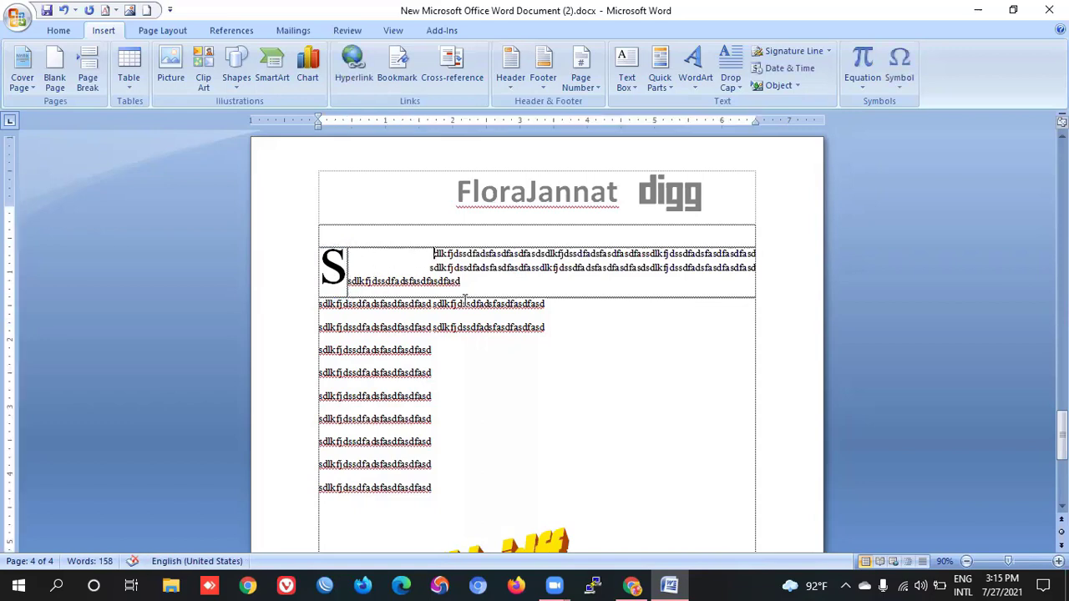
{"action": "left_click", "coordinate": [728, 84]}
{"action": "left_click", "coordinate": [740, 179]}
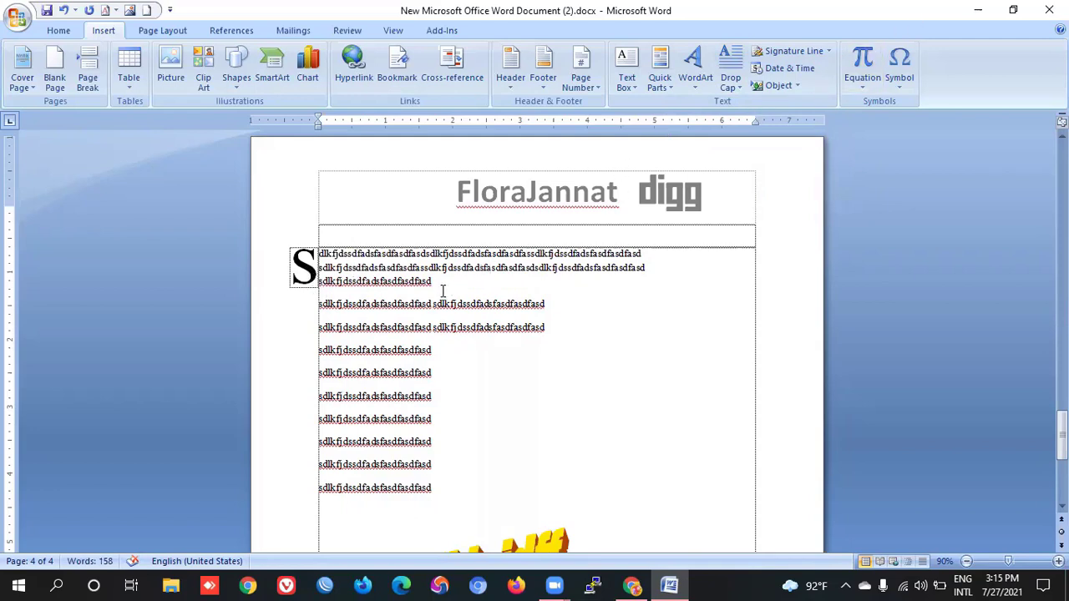
Add empty paragraphs below it, then set the drop cap back to None
{"action": "key", "text": "Return"}
{"action": "key", "text": "Return"}
{"action": "key", "text": "Return"}
{"action": "key", "text": "Return"}
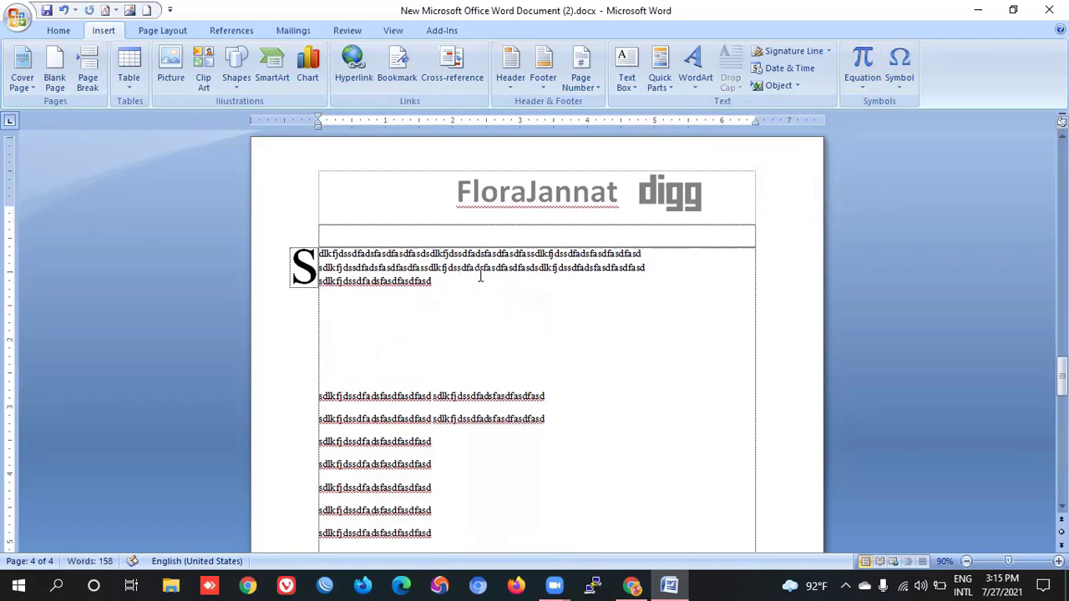
{"action": "left_click_drag", "start_coordinate": [455, 282], "coordinate": [285, 243]}
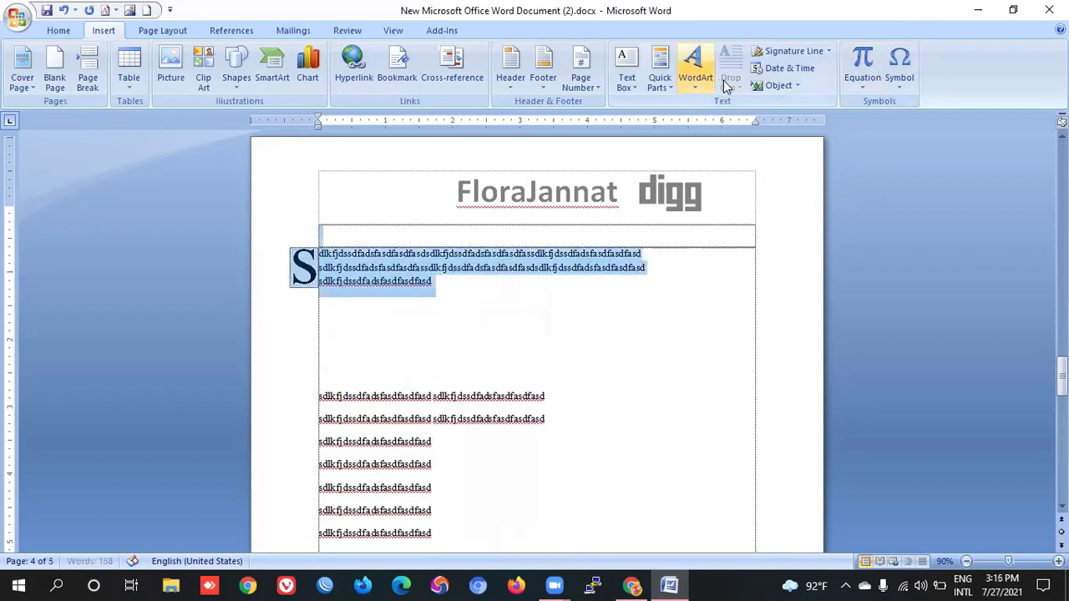
{"action": "left_click", "coordinate": [368, 269]}
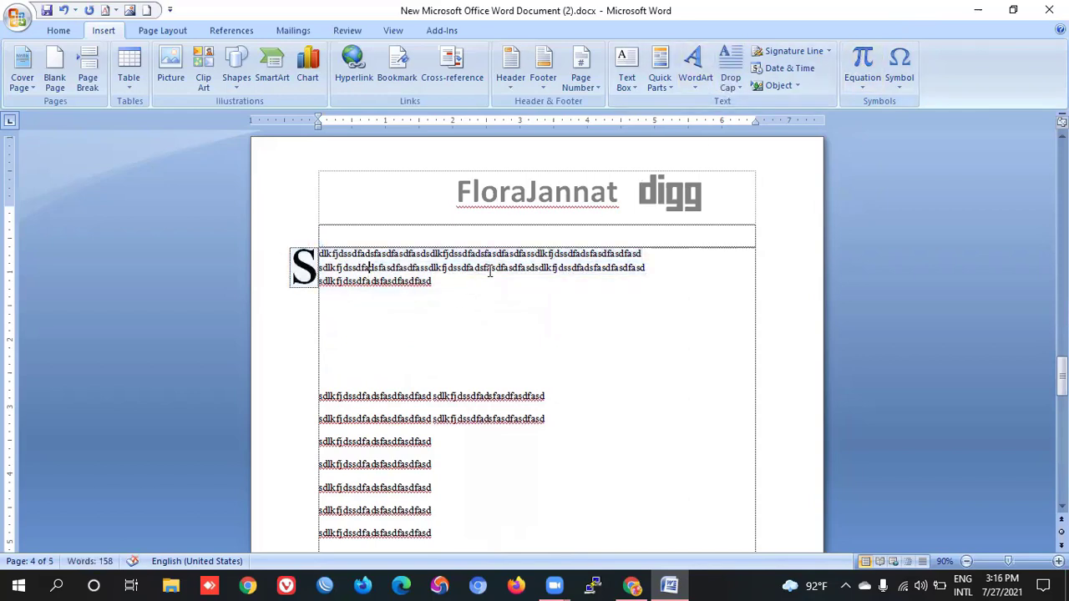
{"action": "left_click", "coordinate": [730, 81]}
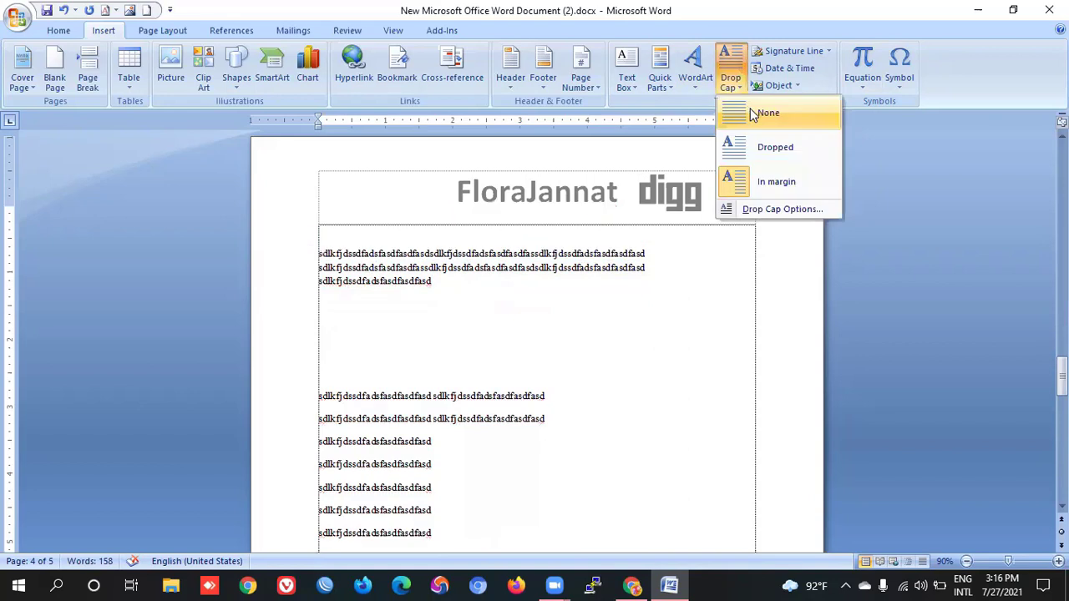
{"action": "left_click", "coordinate": [756, 111]}
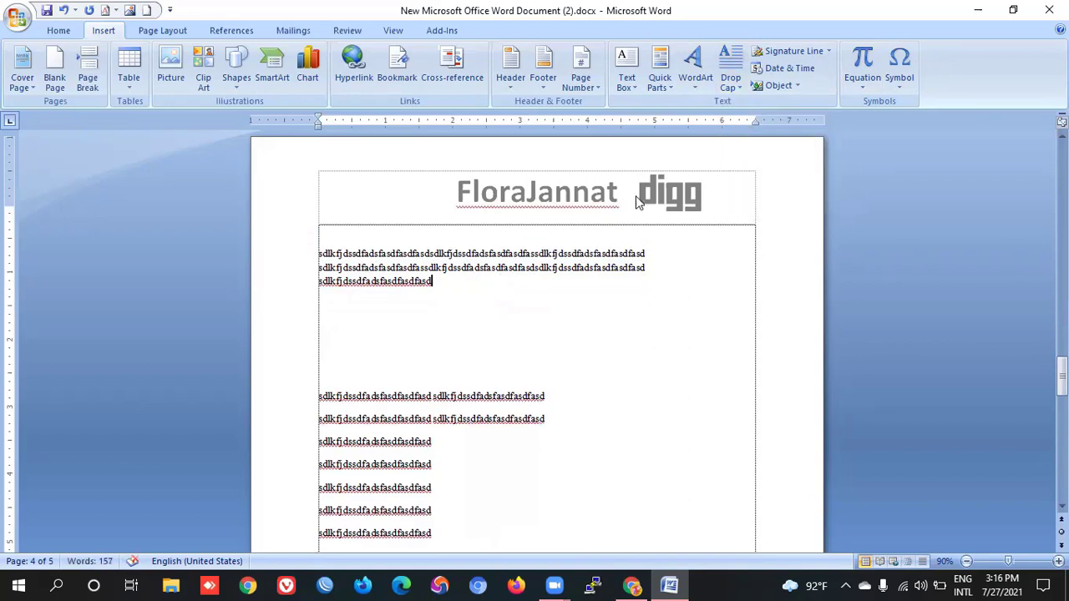
Insert the date in 'July 27, 2021' format at the end of the first paragraph
{"action": "left_click", "coordinate": [807, 70]}
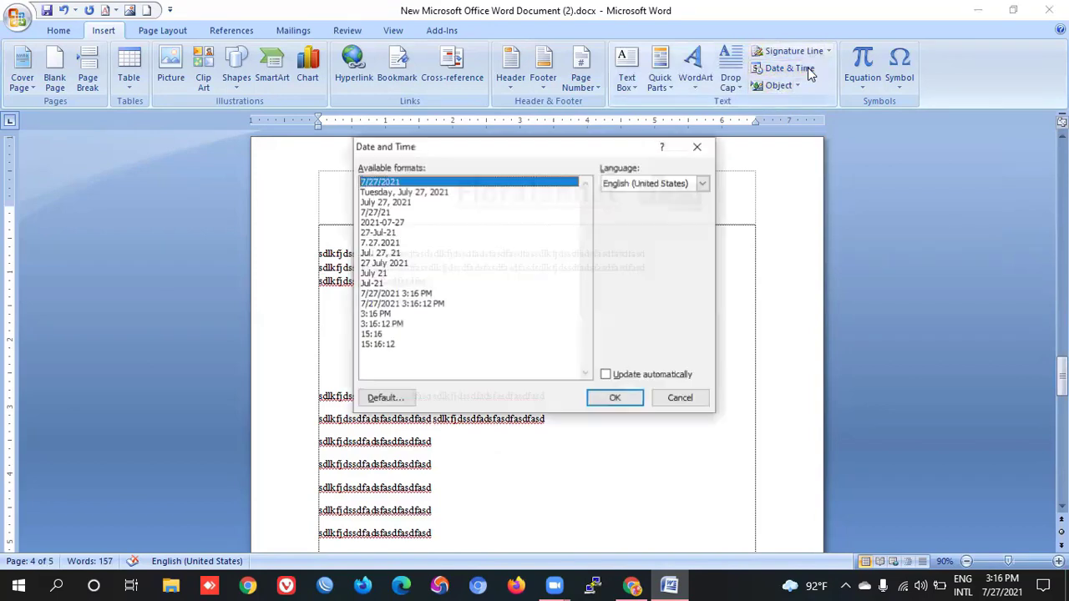
{"action": "left_click", "coordinate": [384, 202]}
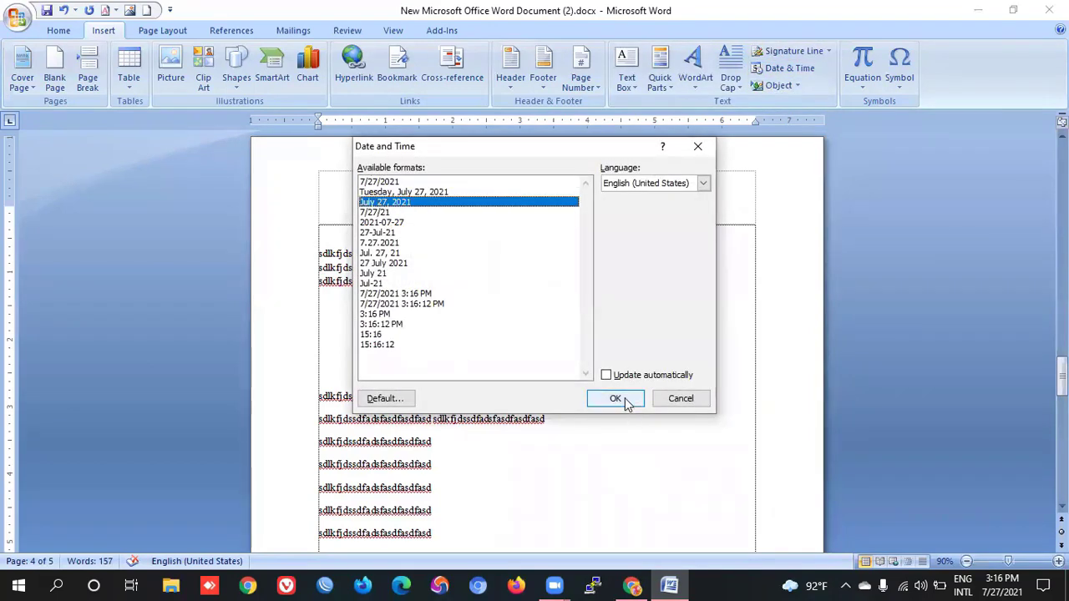
{"action": "left_click", "coordinate": [616, 399]}
{"action": "scroll", "coordinate": [631, 401], "scroll_direction": "down", "scroll_amount": 4}
{"action": "scroll", "coordinate": [453, 260], "scroll_direction": "up", "scroll_amount": 3}
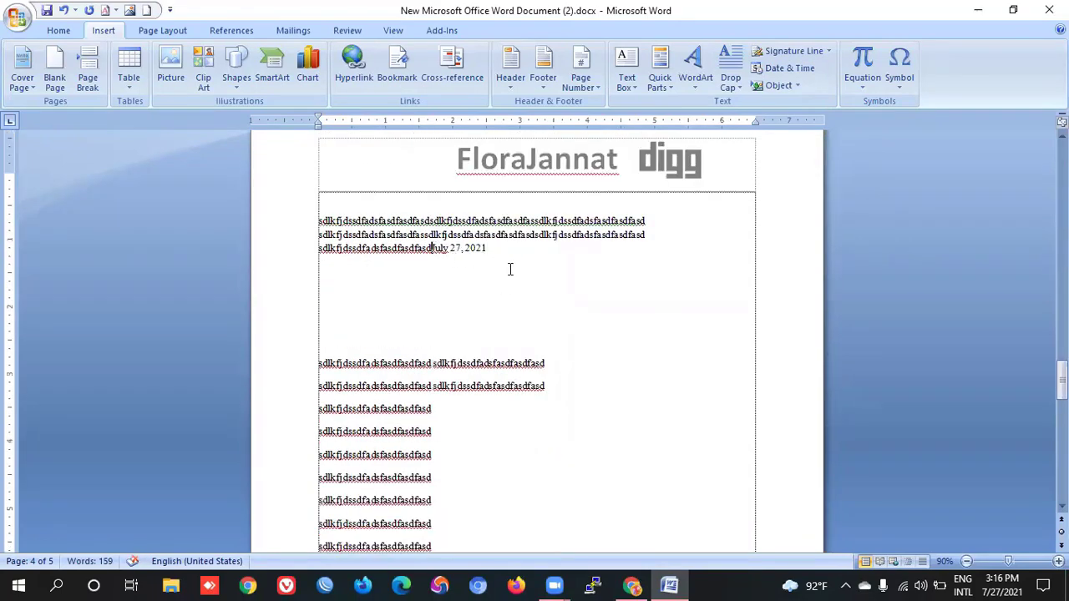
{"action": "left_click_drag", "start_coordinate": [319, 249], "coordinate": [484, 253]}
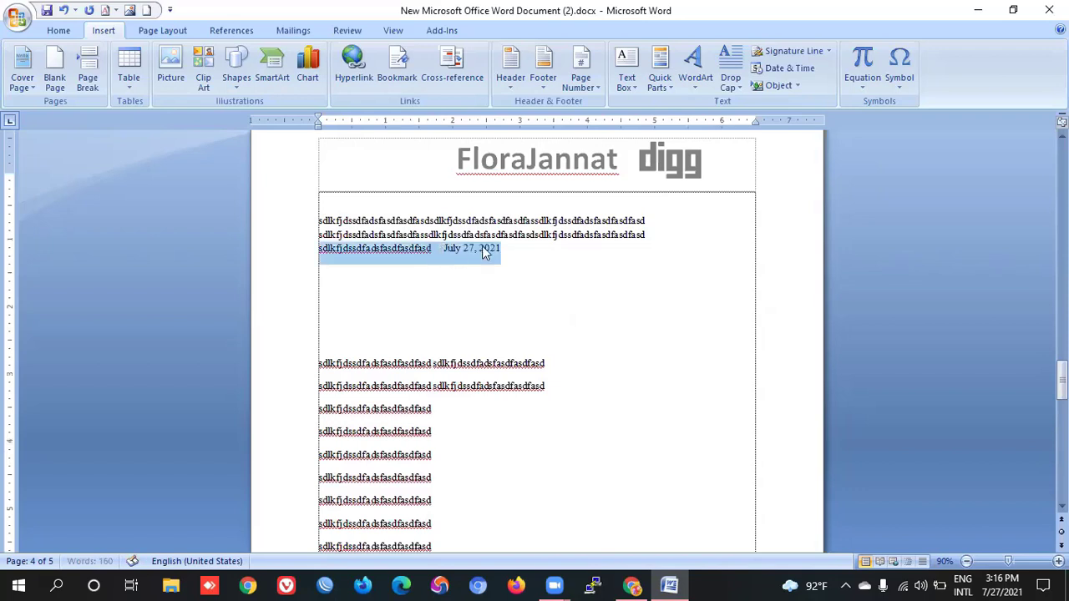
{"action": "left_click", "coordinate": [504, 235]}
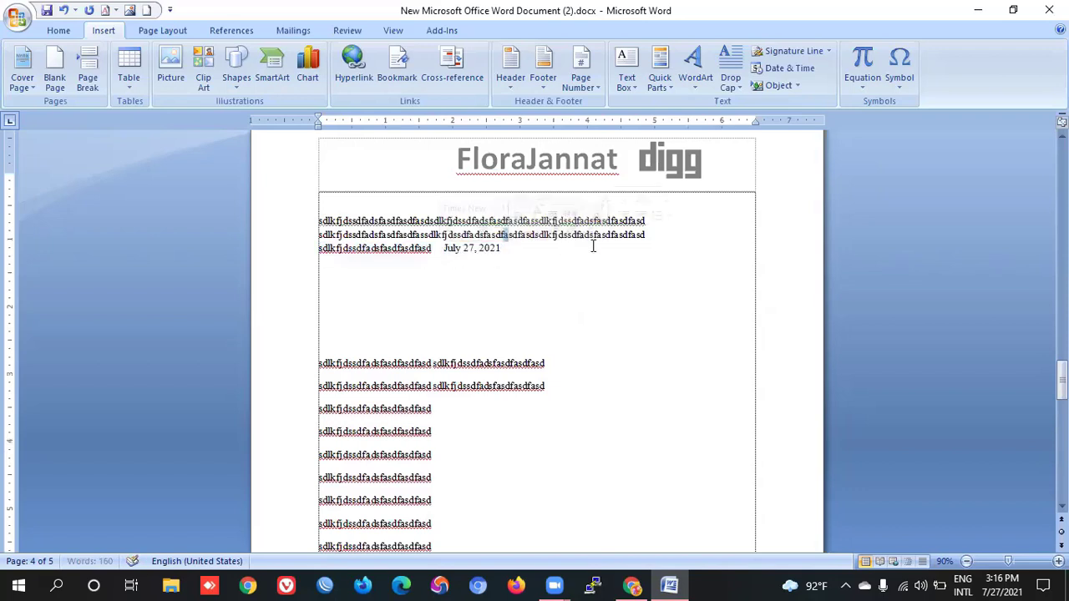
{"action": "left_click", "coordinate": [798, 86]}
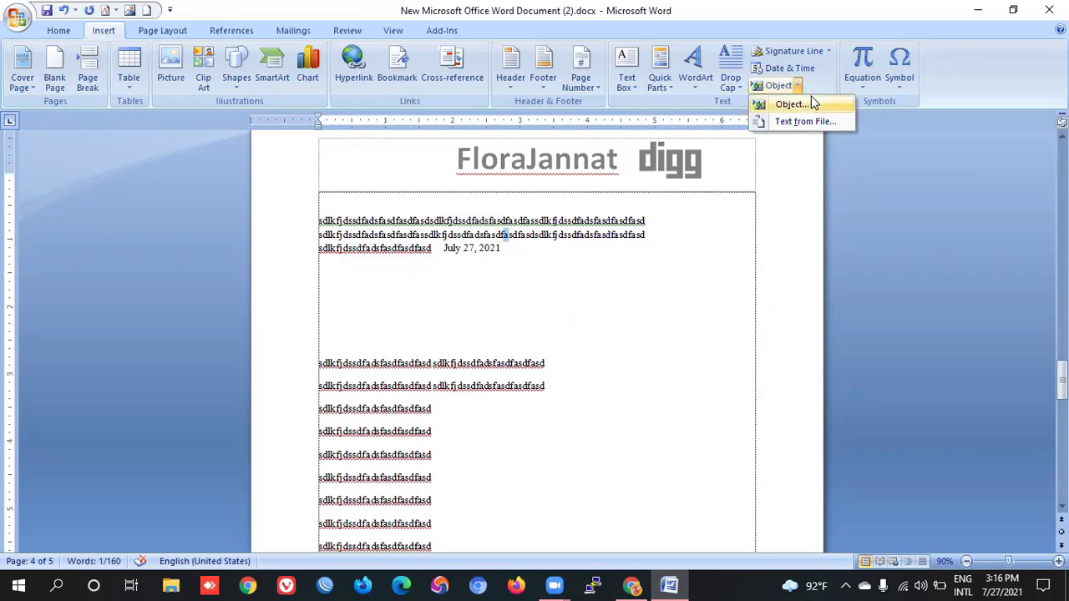
Minimize Word and open 'Question in Word .docx' from the desktop to read its tasks
{"action": "left_click", "coordinate": [984, 11]}
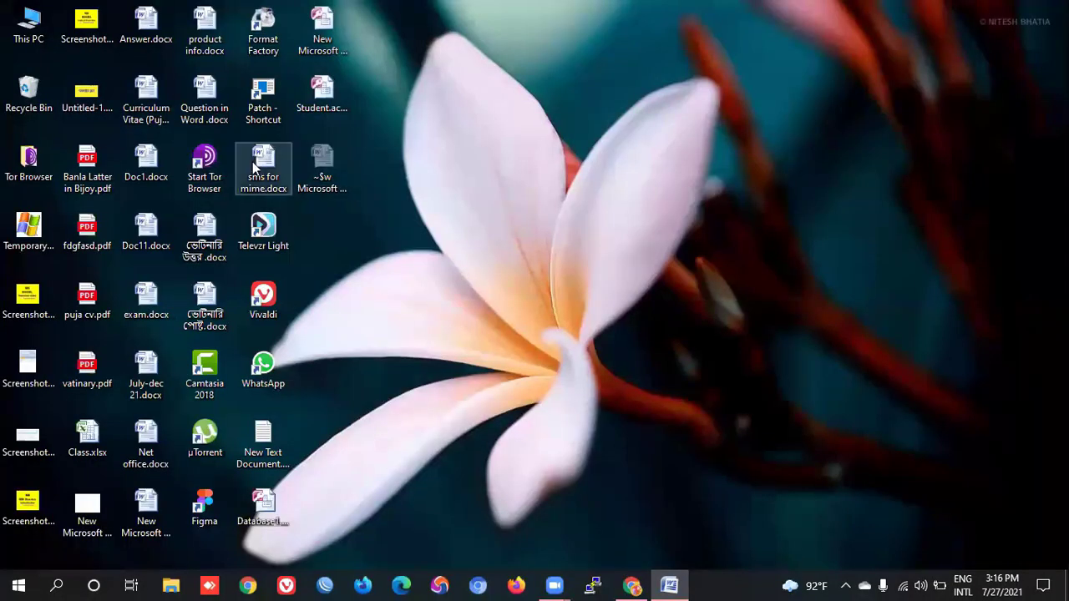
{"action": "double_click", "coordinate": [204, 96]}
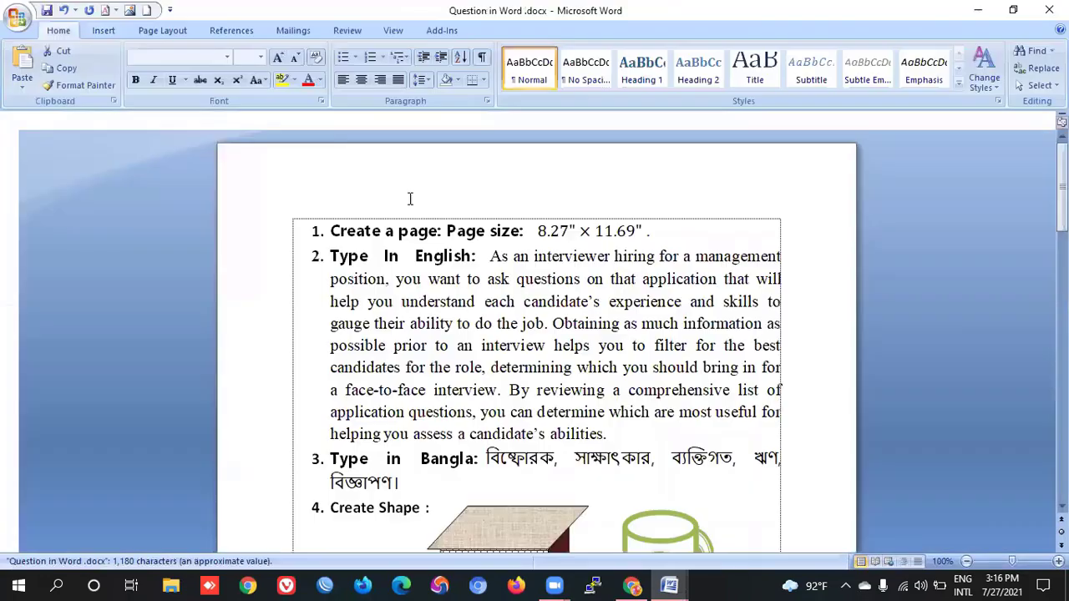
{"action": "scroll", "coordinate": [517, 256], "scroll_direction": "down", "scroll_amount": 7}
{"action": "scroll", "coordinate": [517, 256], "scroll_direction": "down", "scroll_amount": 8}
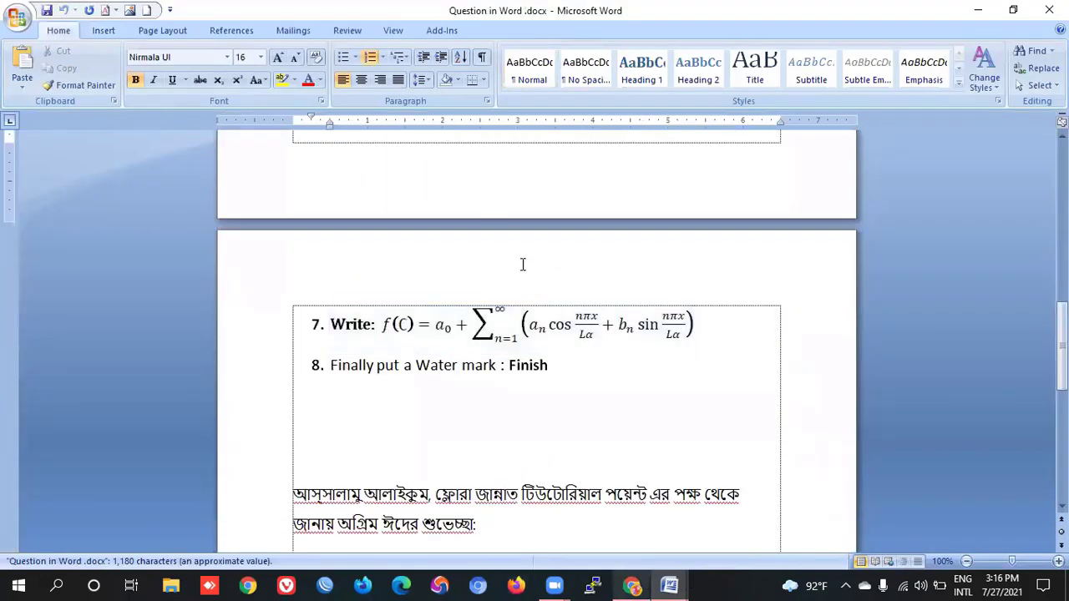
{"action": "scroll", "coordinate": [523, 265], "scroll_direction": "up", "scroll_amount": 8}
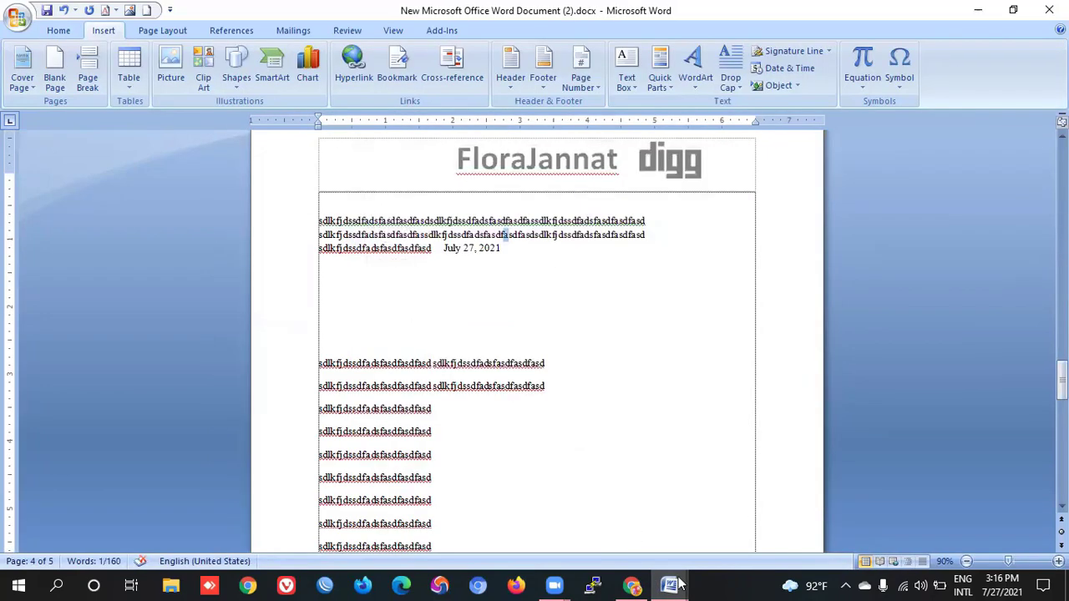
Switch back to the main document and place the cursor on page 5 below the pull-quote box
{"action": "left_click", "coordinate": [669, 585]}
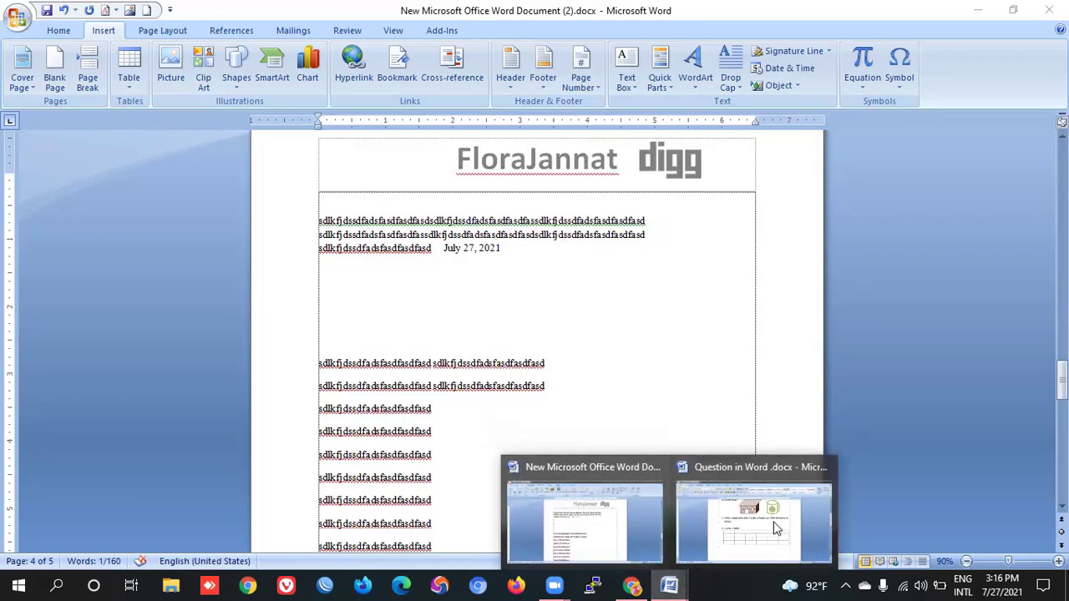
{"action": "left_click", "coordinate": [512, 313]}
{"action": "scroll", "coordinate": [513, 332], "scroll_direction": "down", "scroll_amount": 10}
{"action": "scroll", "coordinate": [514, 331], "scroll_direction": "down", "scroll_amount": 5}
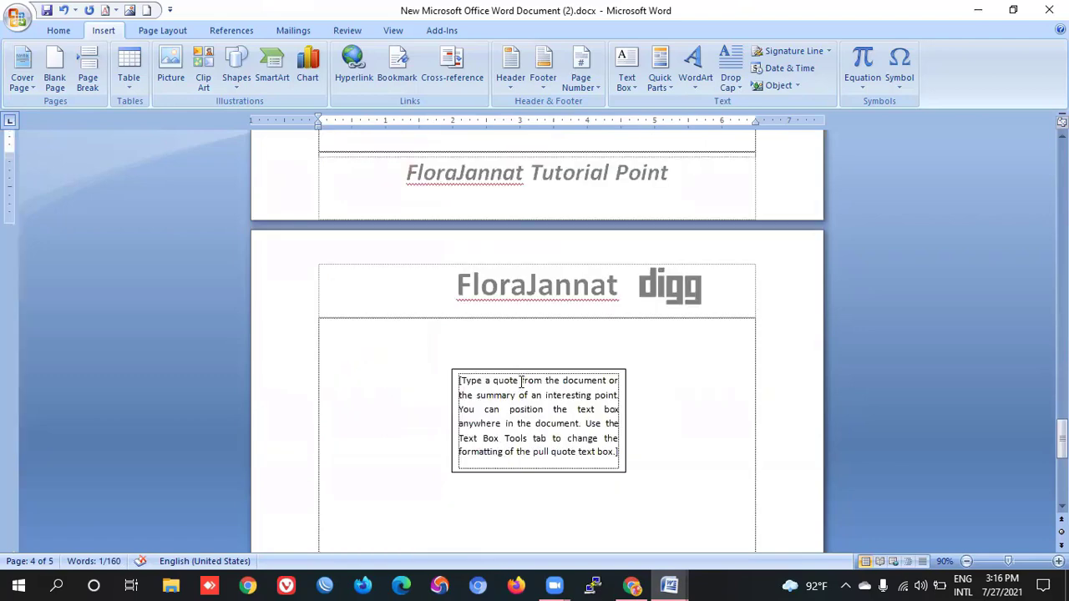
{"action": "scroll", "coordinate": [518, 367], "scroll_direction": "down", "scroll_amount": 5}
{"action": "scroll", "coordinate": [520, 386], "scroll_direction": "down", "scroll_amount": 1}
{"action": "scroll", "coordinate": [520, 386], "scroll_direction": "down", "scroll_amount": 6}
{"action": "scroll", "coordinate": [523, 388], "scroll_direction": "down", "scroll_amount": 1}
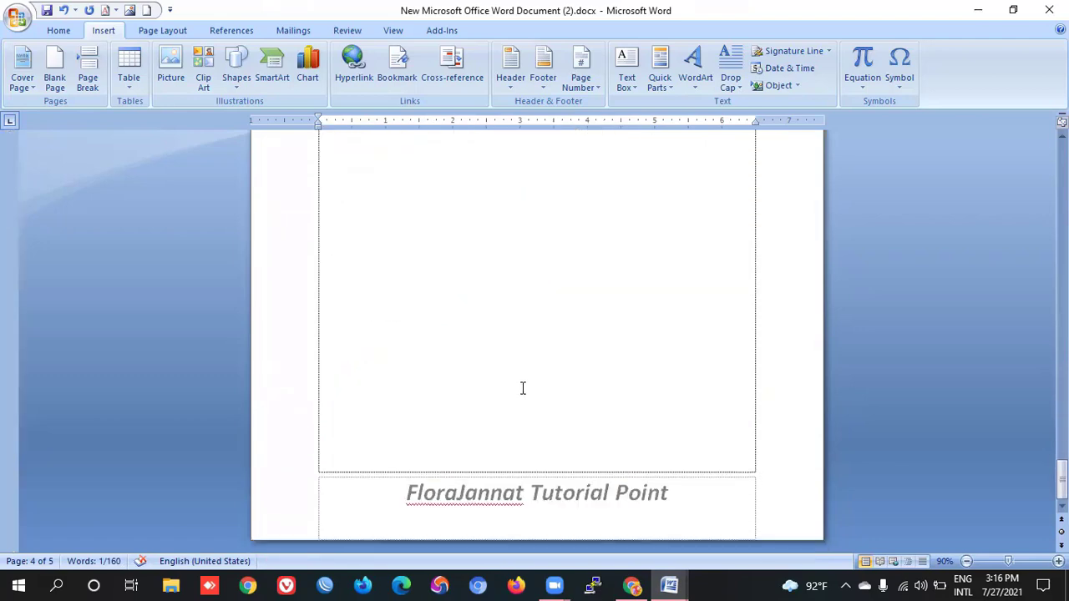
{"action": "scroll", "coordinate": [523, 387], "scroll_direction": "up", "scroll_amount": 3}
{"action": "scroll", "coordinate": [523, 386], "scroll_direction": "down", "scroll_amount": 3}
{"action": "scroll", "coordinate": [518, 374], "scroll_direction": "up", "scroll_amount": 3}
{"action": "left_click", "coordinate": [510, 359]}
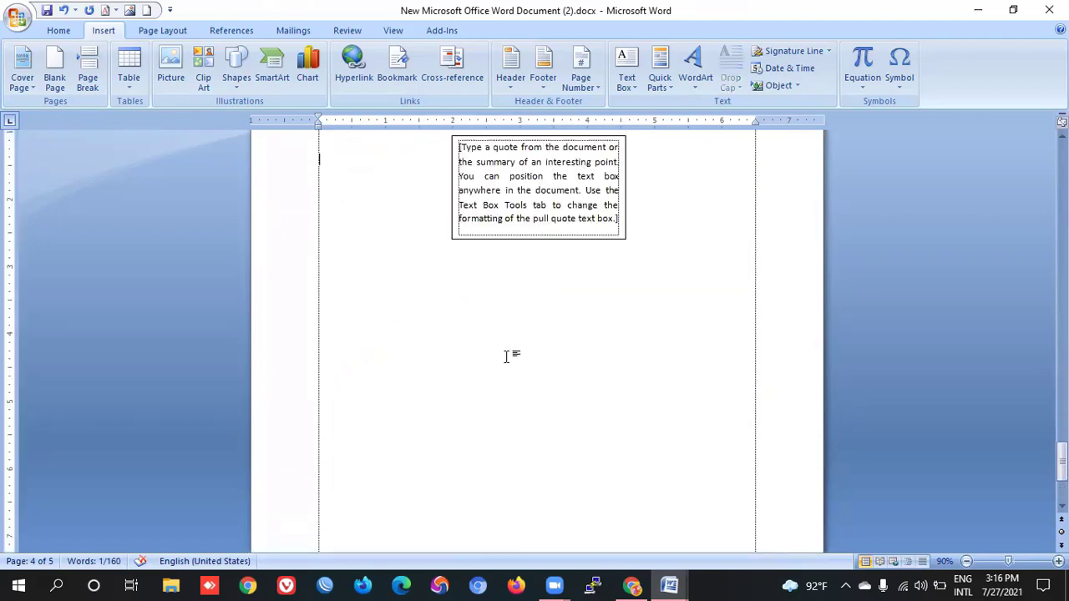
{"action": "scroll", "coordinate": [508, 349], "scroll_direction": "down", "scroll_amount": 3}
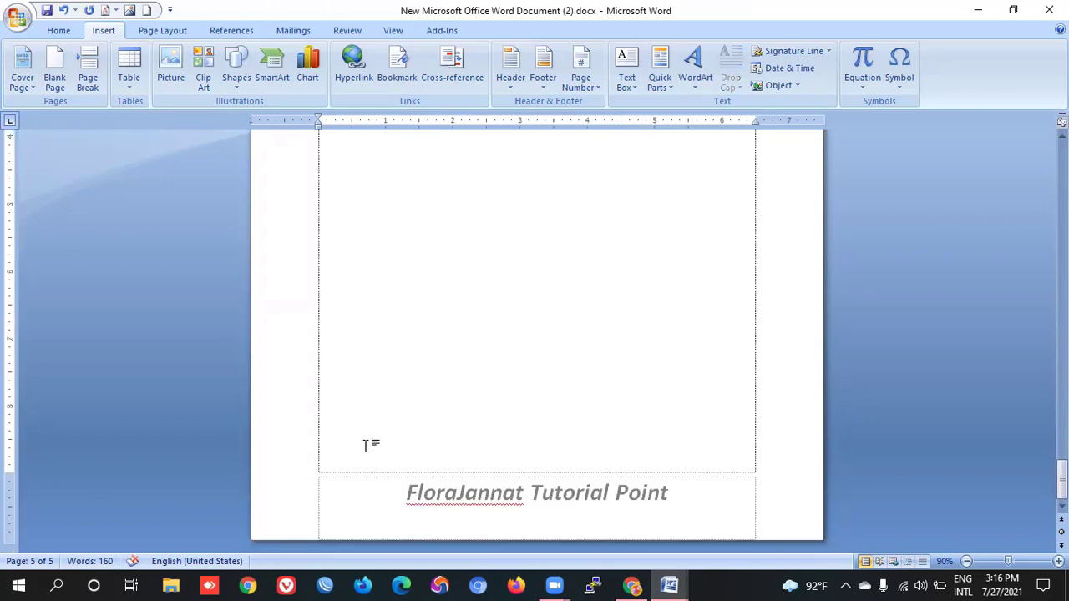
{"action": "scroll", "coordinate": [368, 444], "scroll_direction": "up", "scroll_amount": 3}
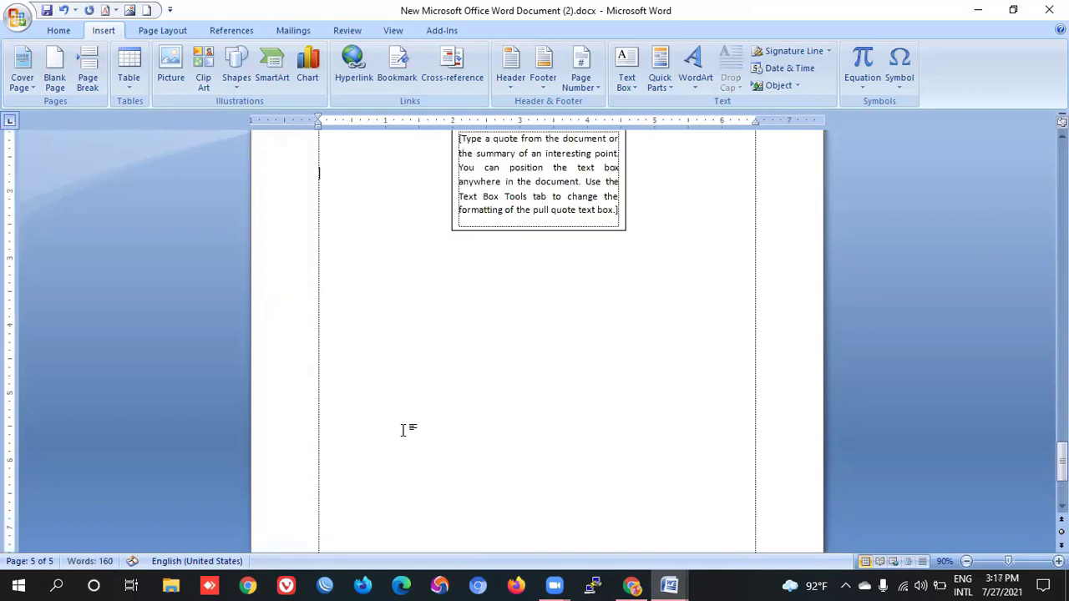
Add a page break and insert the text of 'Question in Word .docx' from the Desktop
{"action": "key", "text": "ctrl+Return"}
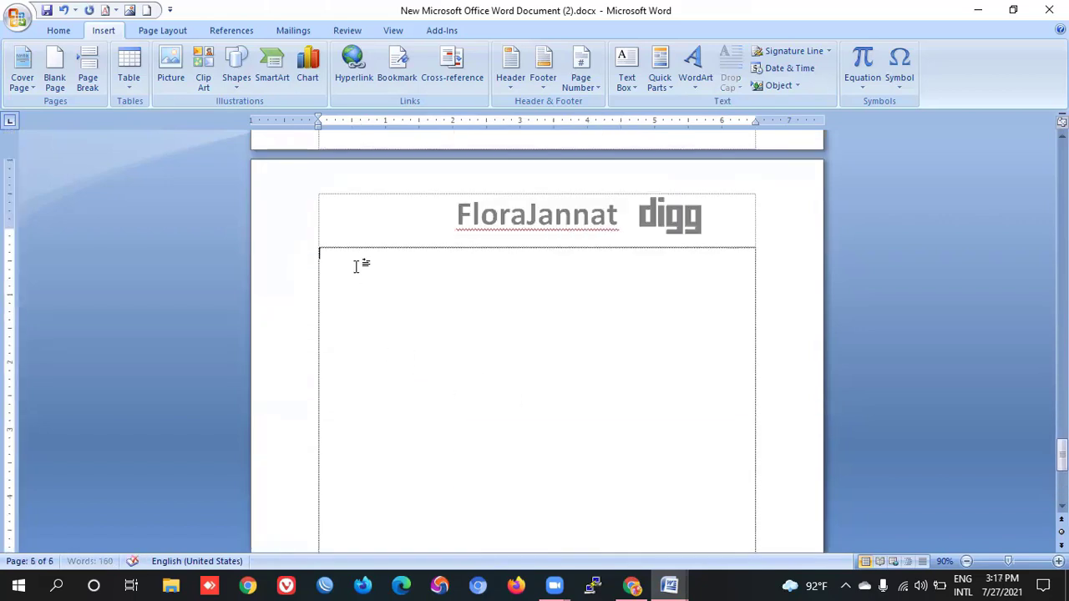
{"action": "left_click", "coordinate": [790, 87]}
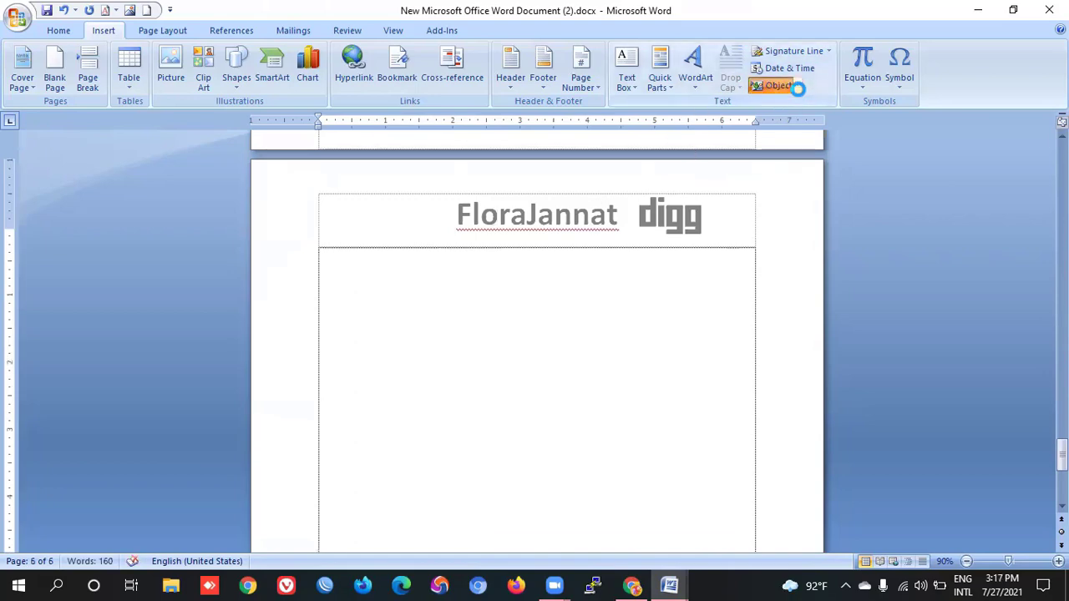
{"action": "left_click", "coordinate": [711, 149]}
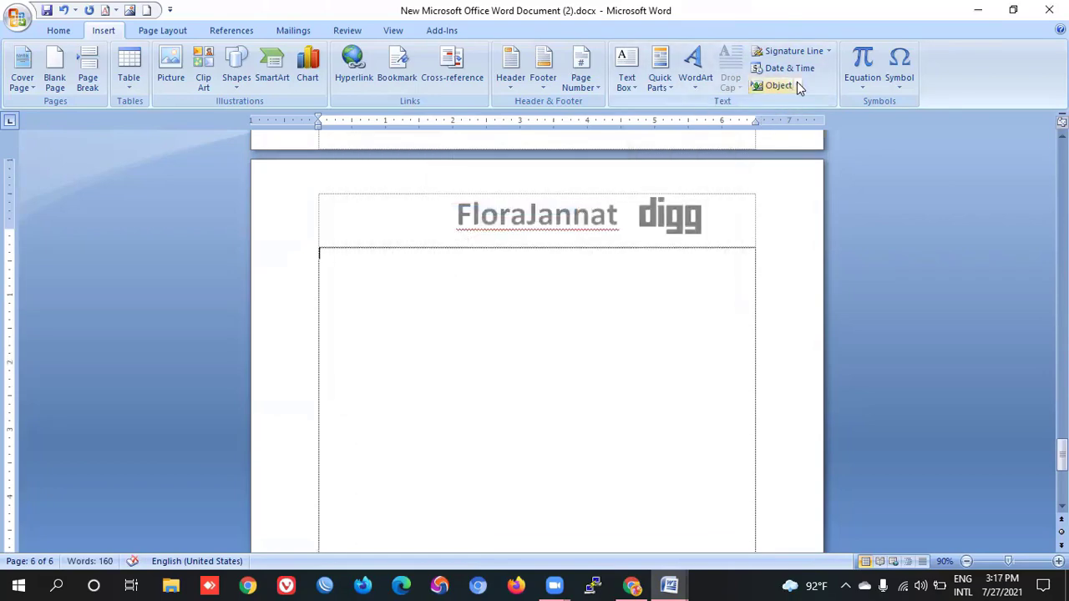
{"action": "left_click", "coordinate": [797, 87]}
{"action": "left_click", "coordinate": [785, 120]}
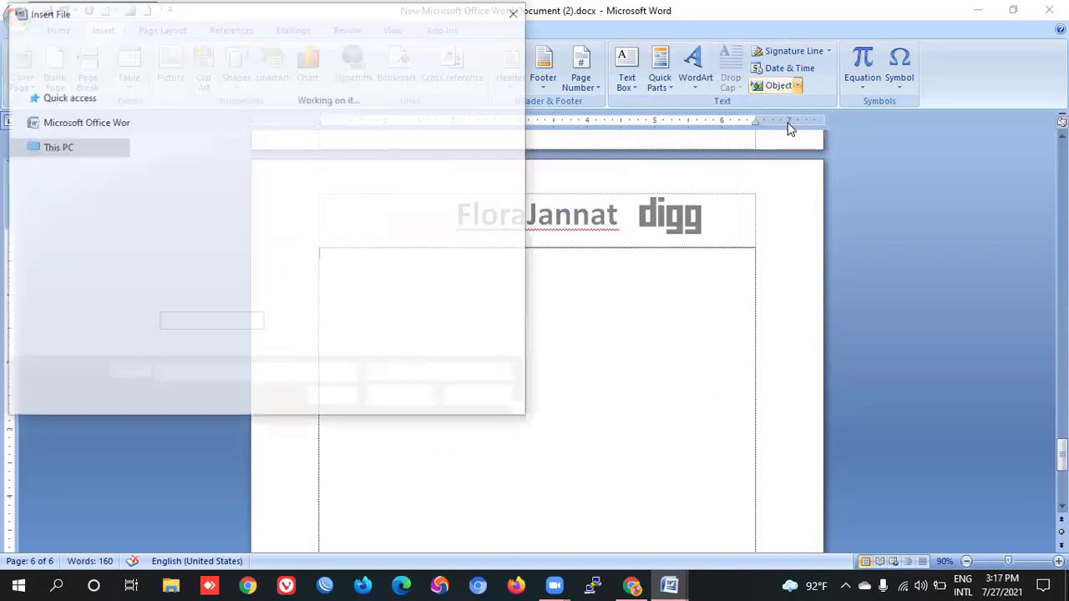
{"action": "left_click", "coordinate": [65, 135]}
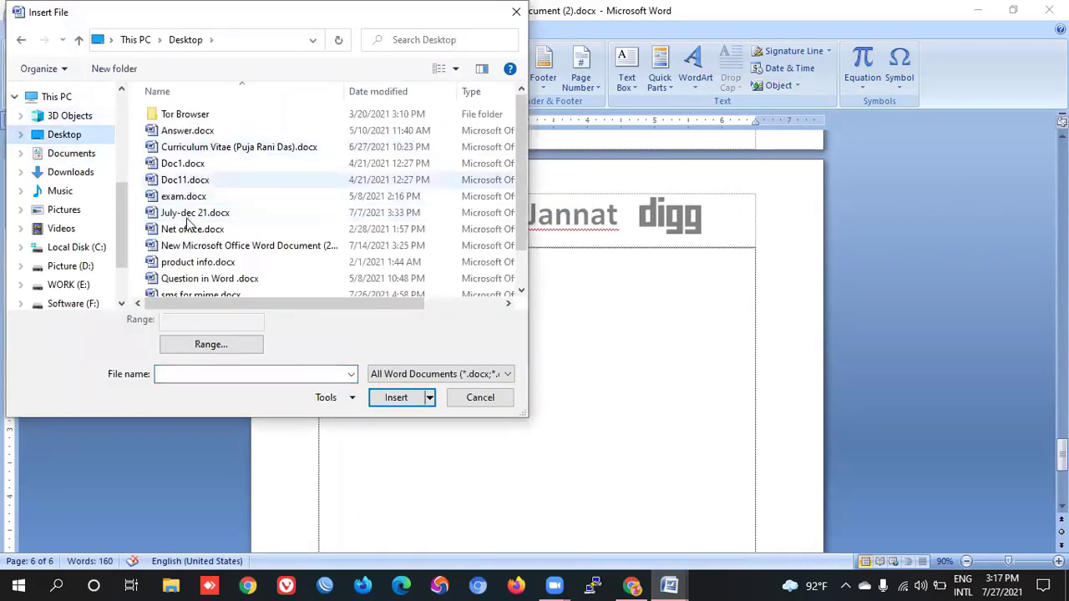
{"action": "scroll", "coordinate": [191, 275], "scroll_direction": "down", "scroll_amount": 1}
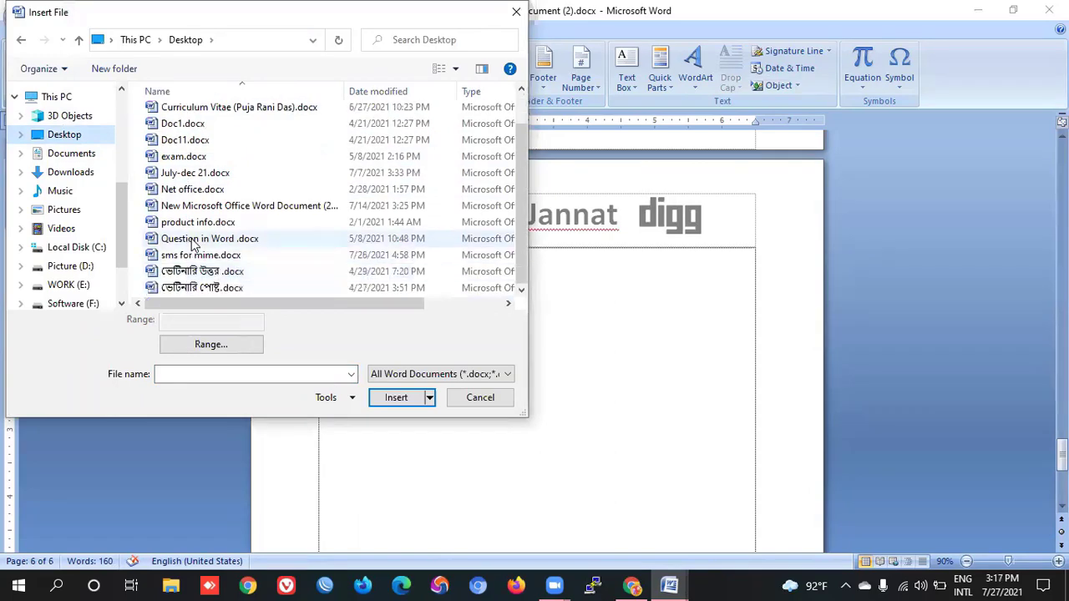
{"action": "double_click", "coordinate": [191, 240]}
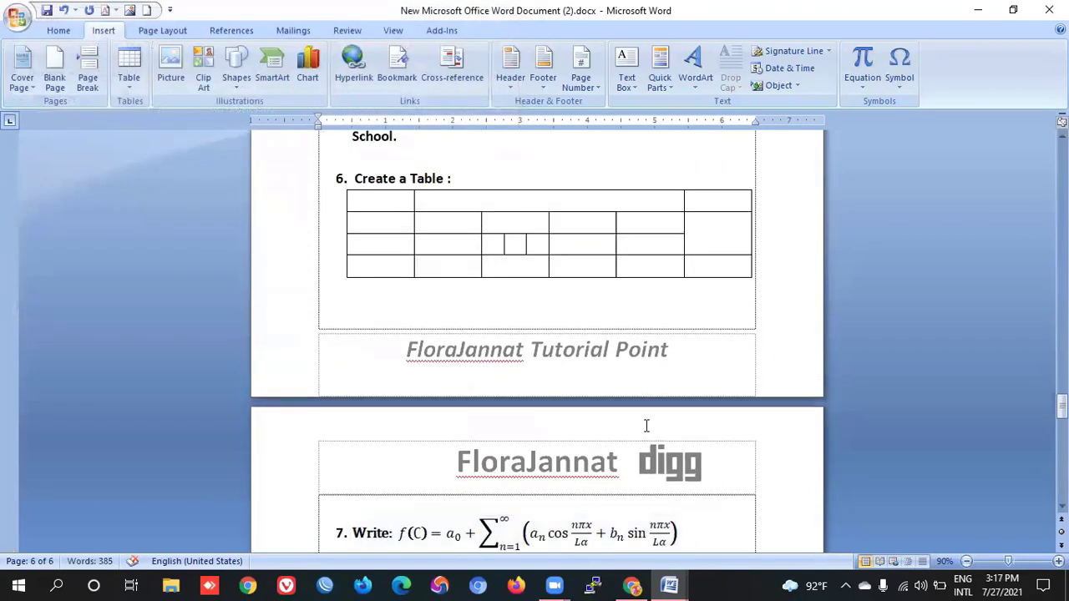
Scroll through the inserted pages and preview the built-in equation gallery
{"action": "scroll", "coordinate": [646, 425], "scroll_direction": "up", "scroll_amount": 8}
{"action": "scroll", "coordinate": [646, 425], "scroll_direction": "up", "scroll_amount": 4}
{"action": "scroll", "coordinate": [647, 424], "scroll_direction": "down", "scroll_amount": 3}
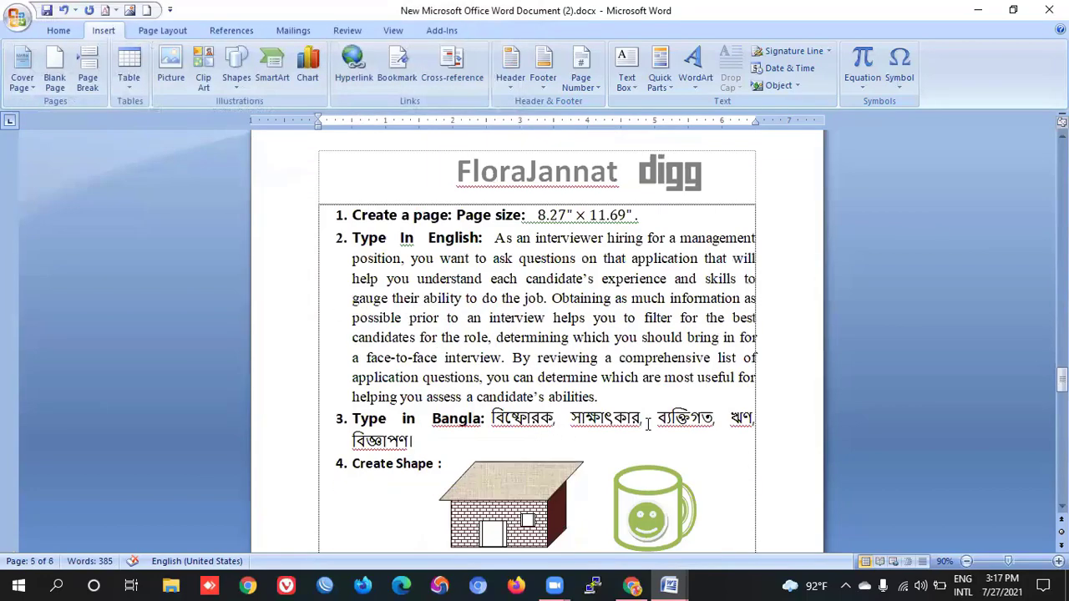
{"action": "scroll", "coordinate": [647, 425], "scroll_direction": "down", "scroll_amount": 2}
{"action": "scroll", "coordinate": [649, 420], "scroll_direction": "down", "scroll_amount": 3}
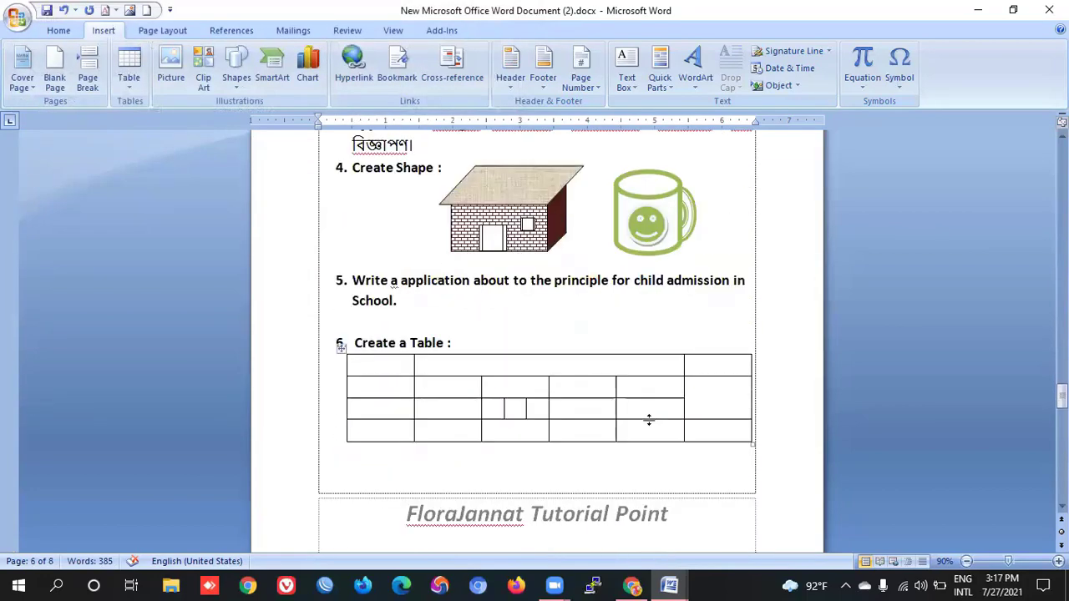
{"action": "scroll", "coordinate": [649, 420], "scroll_direction": "down", "scroll_amount": 3}
{"action": "scroll", "coordinate": [649, 420], "scroll_direction": "down", "scroll_amount": 4}
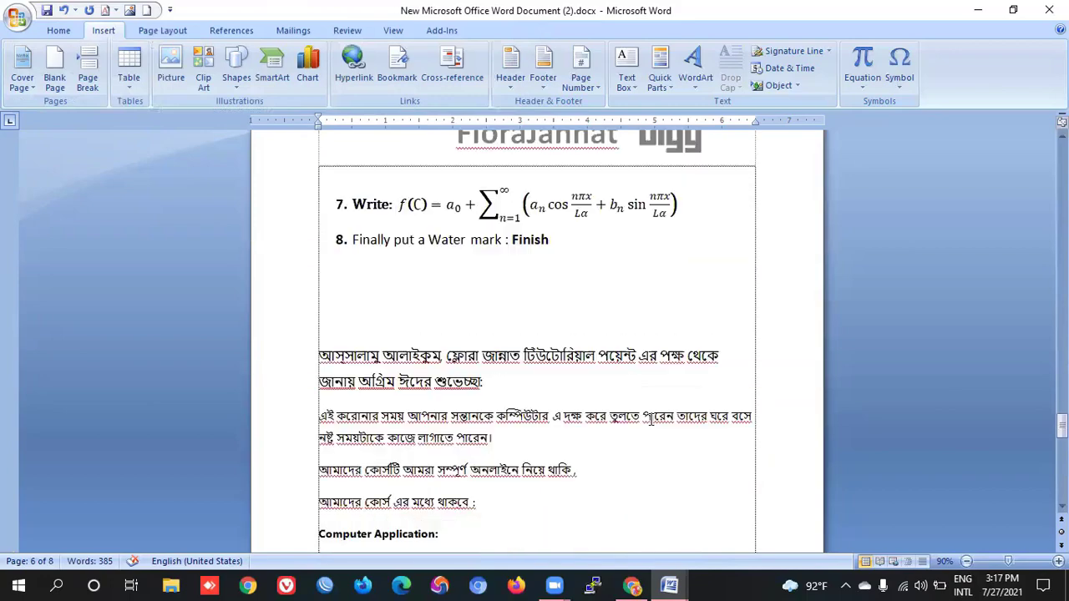
{"action": "scroll", "coordinate": [650, 420], "scroll_direction": "down", "scroll_amount": 3}
{"action": "scroll", "coordinate": [652, 419], "scroll_direction": "down", "scroll_amount": 3}
{"action": "scroll", "coordinate": [651, 419], "scroll_direction": "down", "scroll_amount": 3}
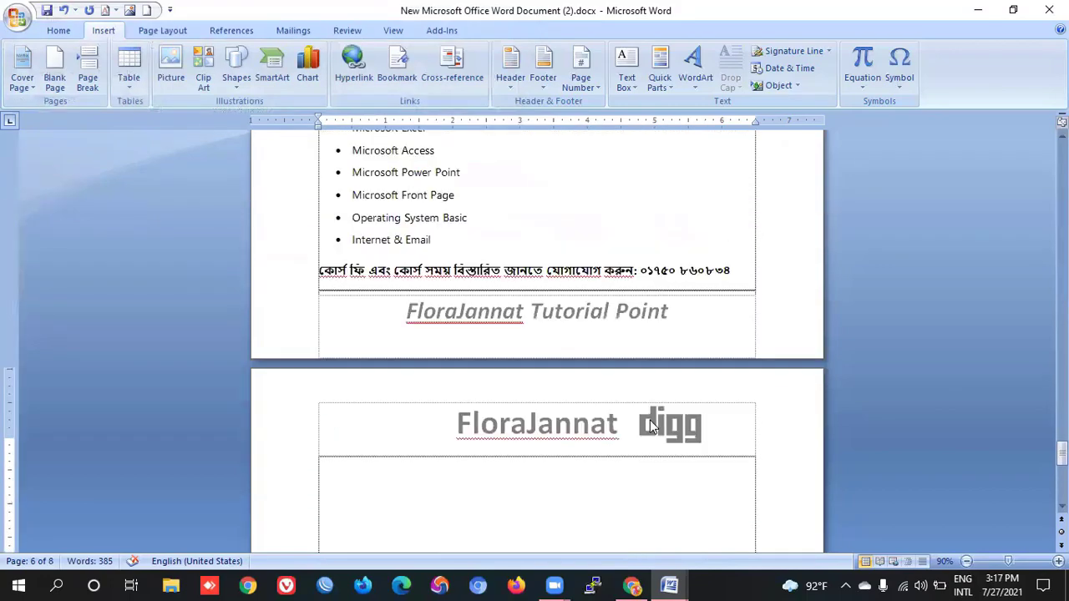
{"action": "scroll", "coordinate": [652, 419], "scroll_direction": "up", "scroll_amount": 5}
{"action": "scroll", "coordinate": [651, 420], "scroll_direction": "up", "scroll_amount": 2}
{"action": "scroll", "coordinate": [651, 420], "scroll_direction": "up", "scroll_amount": 4}
{"action": "scroll", "coordinate": [652, 419], "scroll_direction": "up", "scroll_amount": 5}
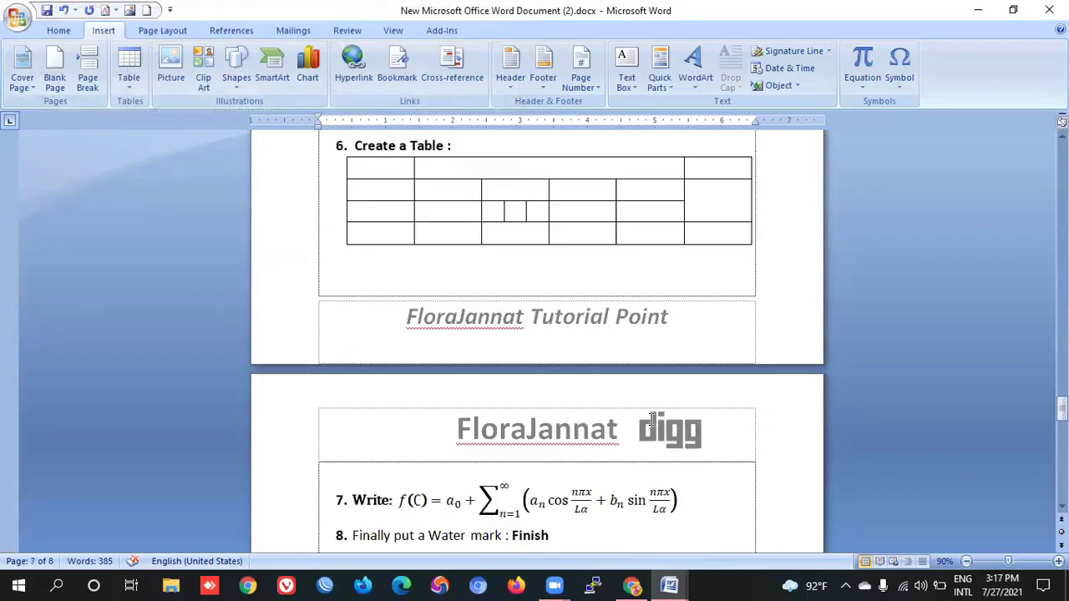
{"action": "scroll", "coordinate": [652, 419], "scroll_direction": "up", "scroll_amount": 10}
{"action": "scroll", "coordinate": [652, 419], "scroll_direction": "up", "scroll_amount": 2}
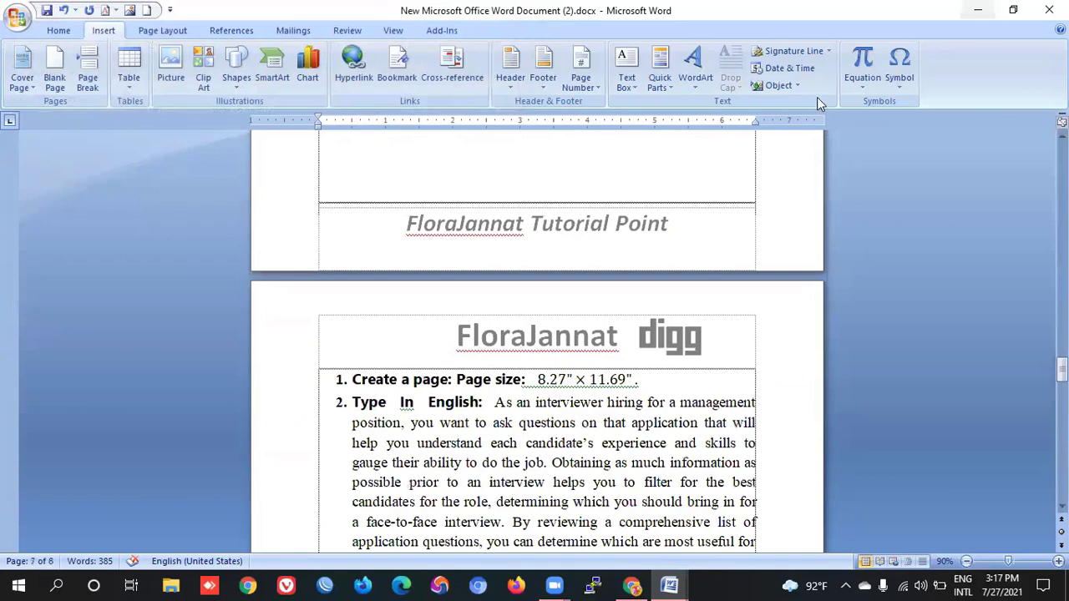
{"action": "left_click", "coordinate": [863, 86]}
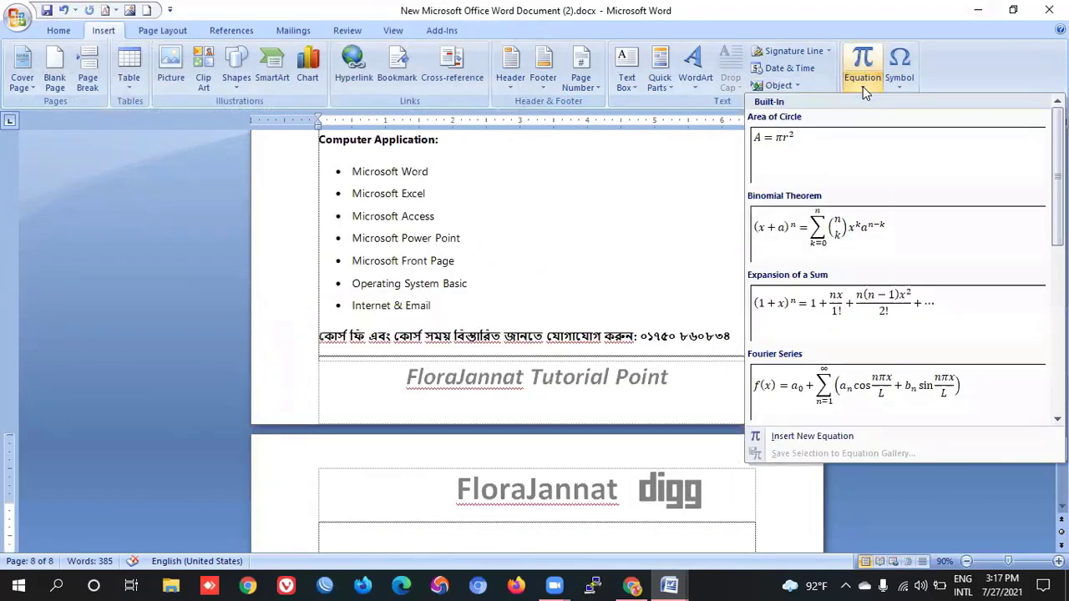
{"action": "left_click", "coordinate": [372, 441]}
Scroll to blank page 8 and reopen the built-in equation gallery with Area of Circle
{"action": "scroll", "coordinate": [582, 376], "scroll_direction": "down", "scroll_amount": 5}
{"action": "scroll", "coordinate": [582, 377], "scroll_direction": "down", "scroll_amount": 5}
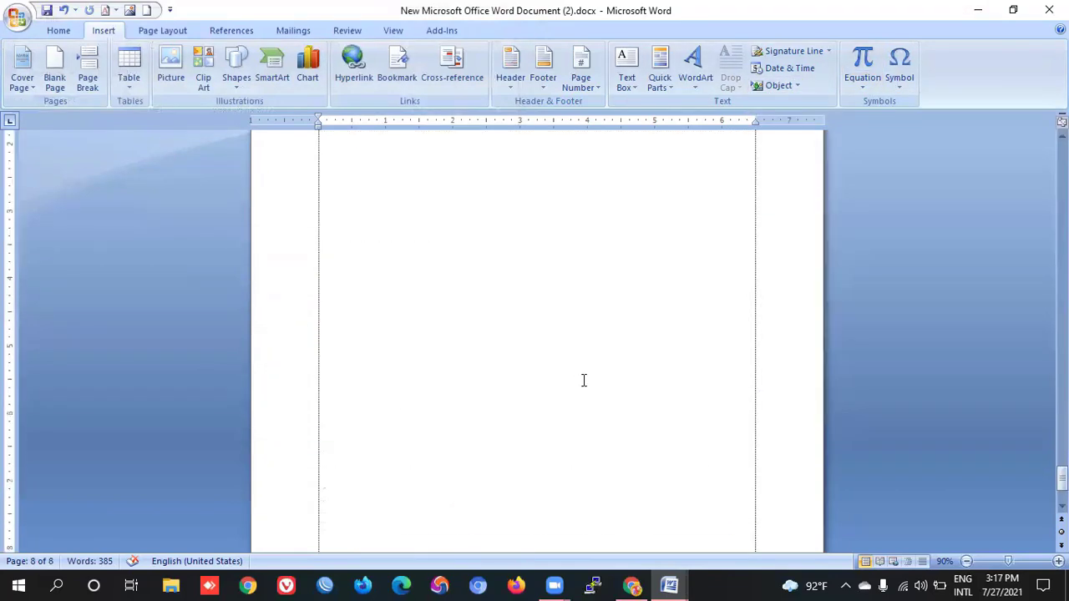
{"action": "scroll", "coordinate": [582, 376], "scroll_direction": "down", "scroll_amount": 5}
{"action": "scroll", "coordinate": [584, 373], "scroll_direction": "up", "scroll_amount": 1}
{"action": "scroll", "coordinate": [584, 372], "scroll_direction": "up", "scroll_amount": 1}
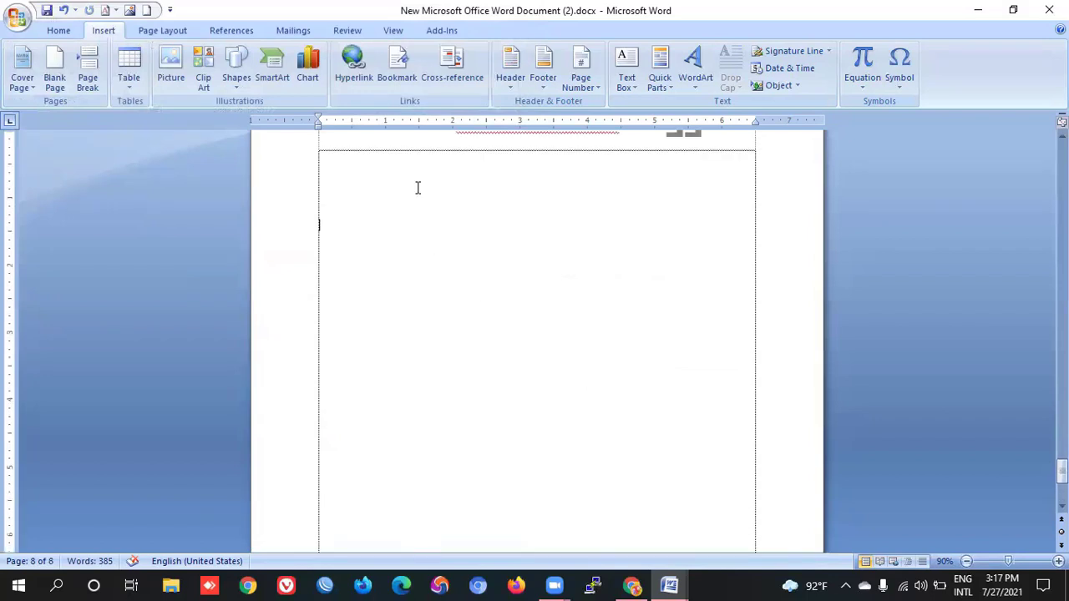
{"action": "left_click", "coordinate": [866, 87]}
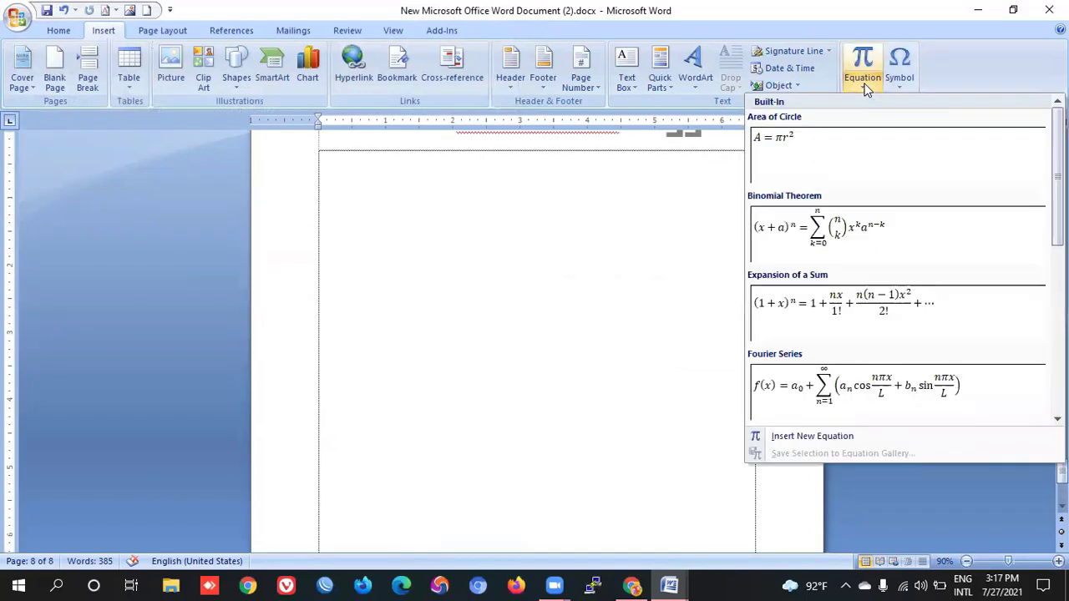
Insert a new blank display equation on page 8 and type a+b into it
{"action": "left_click", "coordinate": [816, 435]}
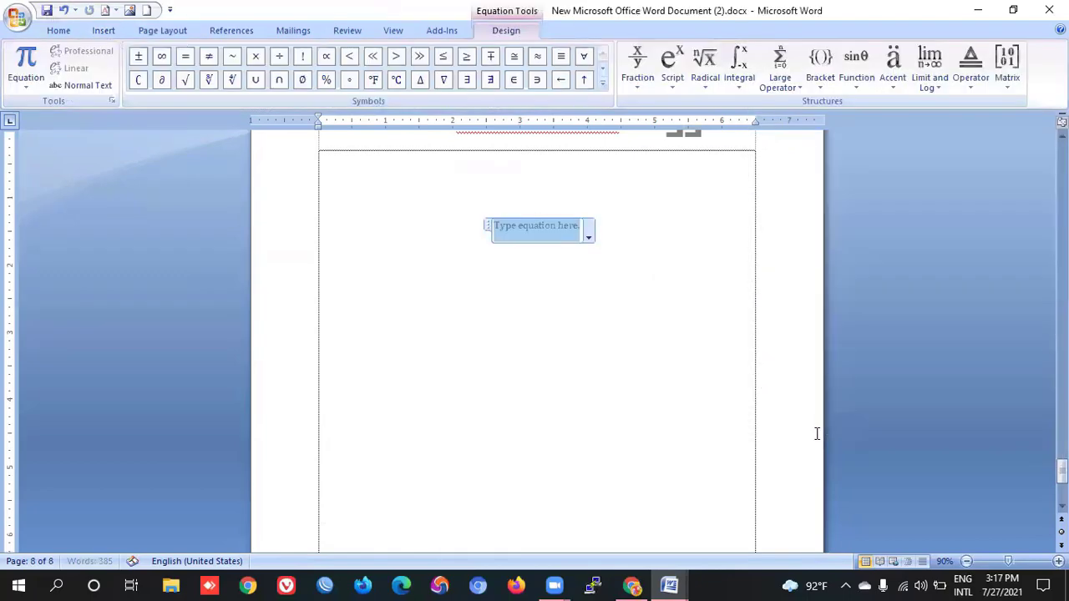
{"action": "left_click", "coordinate": [588, 237]}
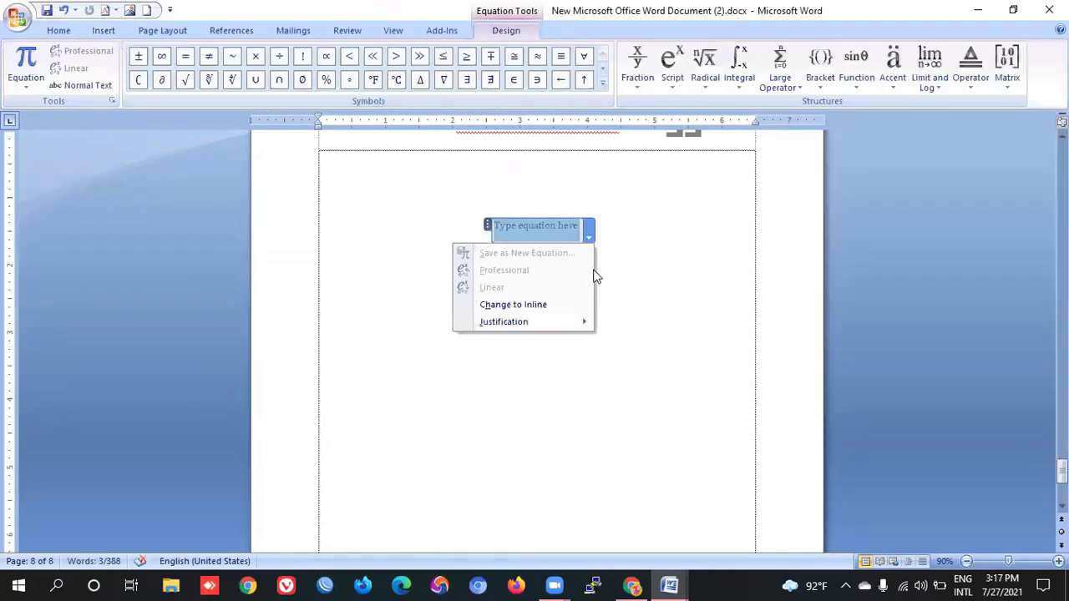
{"action": "left_click", "coordinate": [488, 227]}
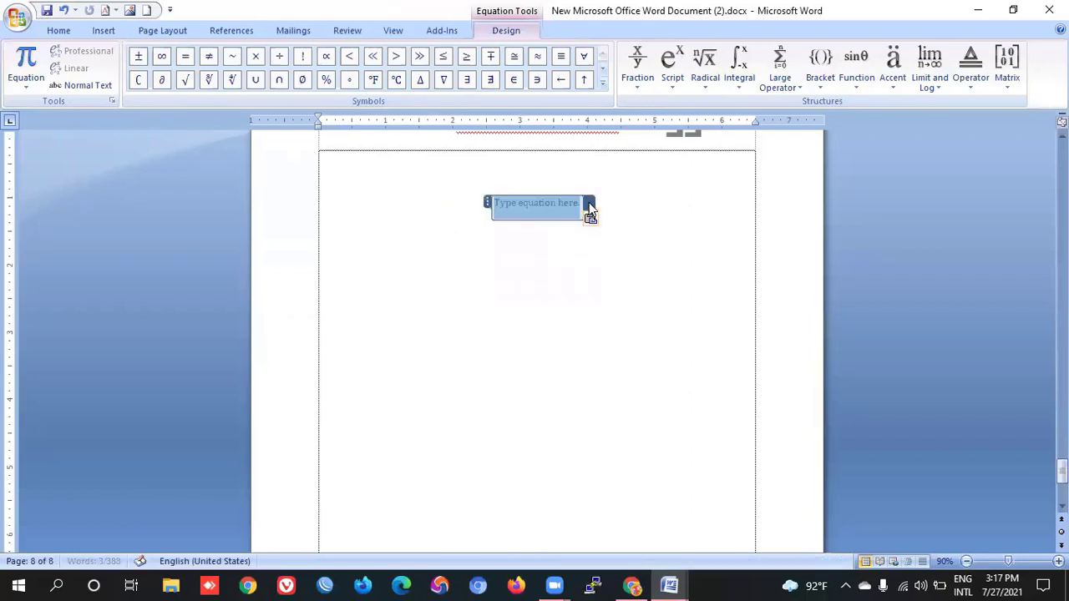
{"action": "left_click", "coordinate": [589, 209]}
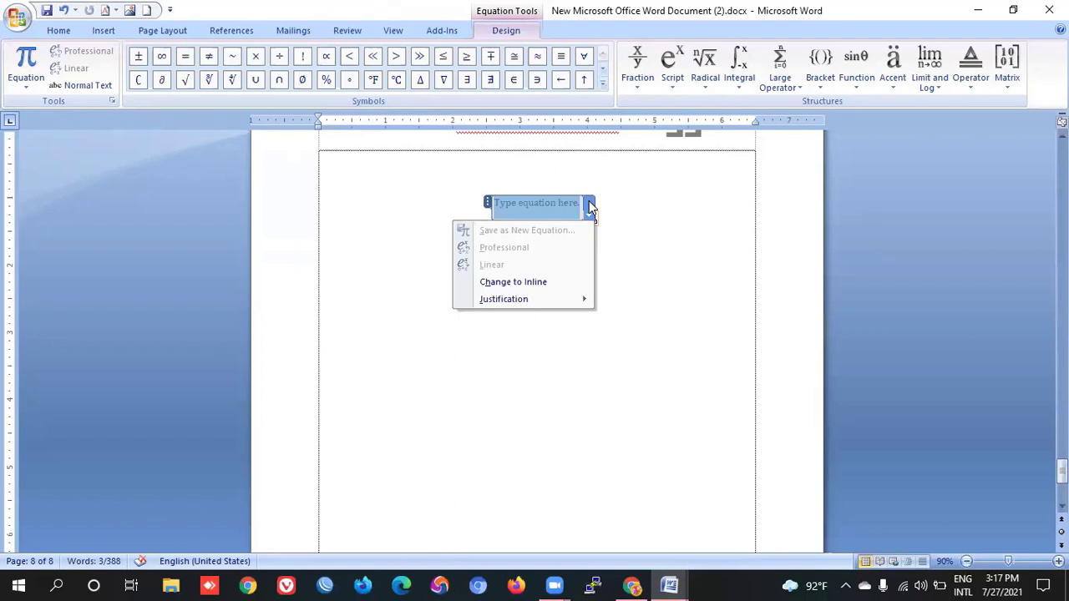
{"action": "left_click", "coordinate": [561, 209]}
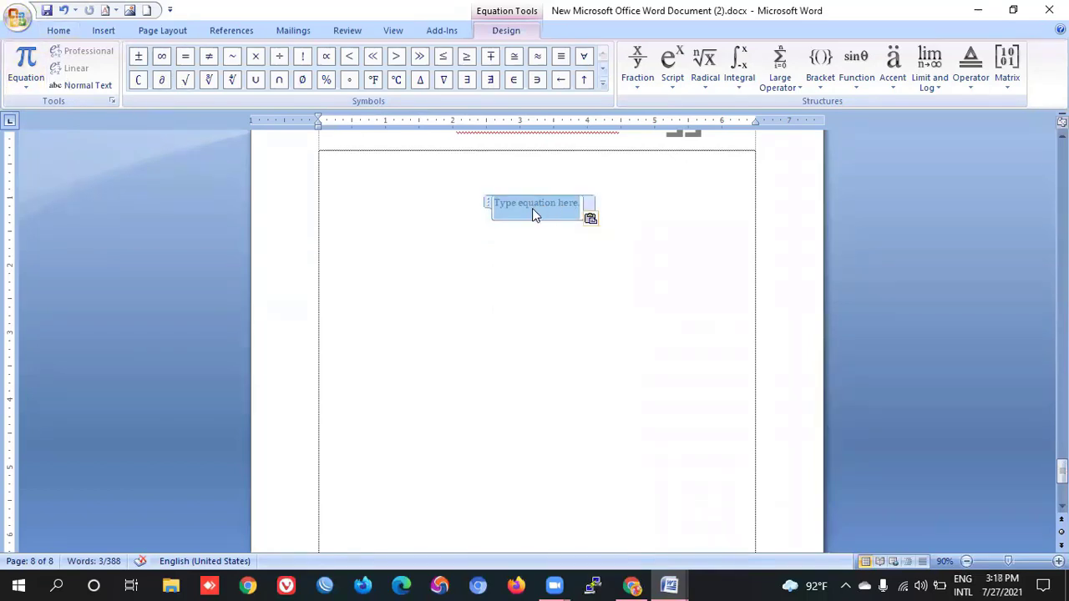
{"action": "type", "text": "a"}
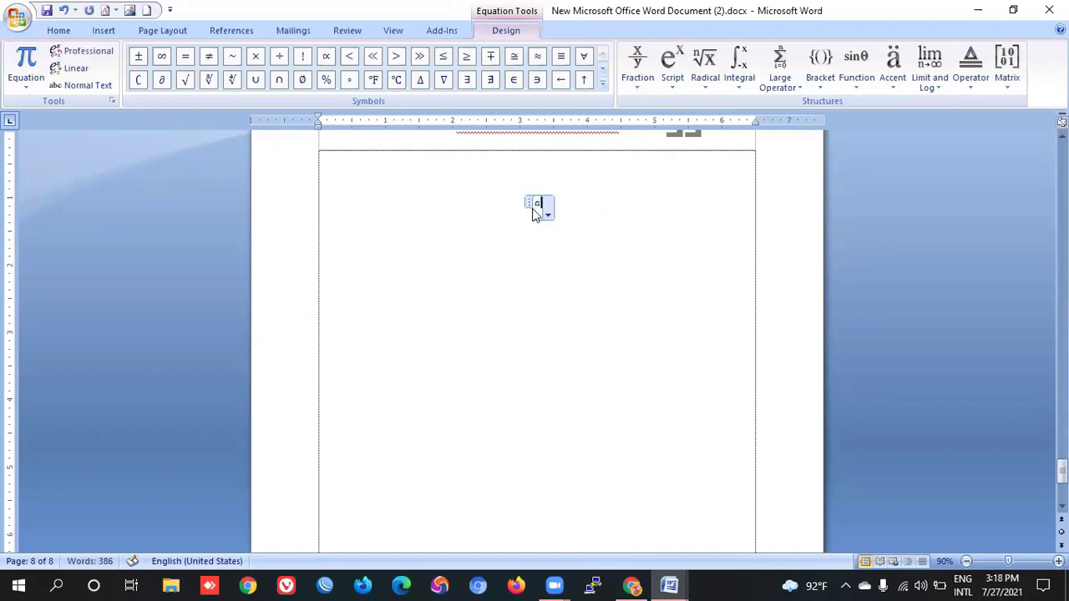
{"action": "type", "text": "+b"}
Reposition the a + b equation and try Save as New Equation, then cancel it
{"action": "left_click", "coordinate": [557, 214]}
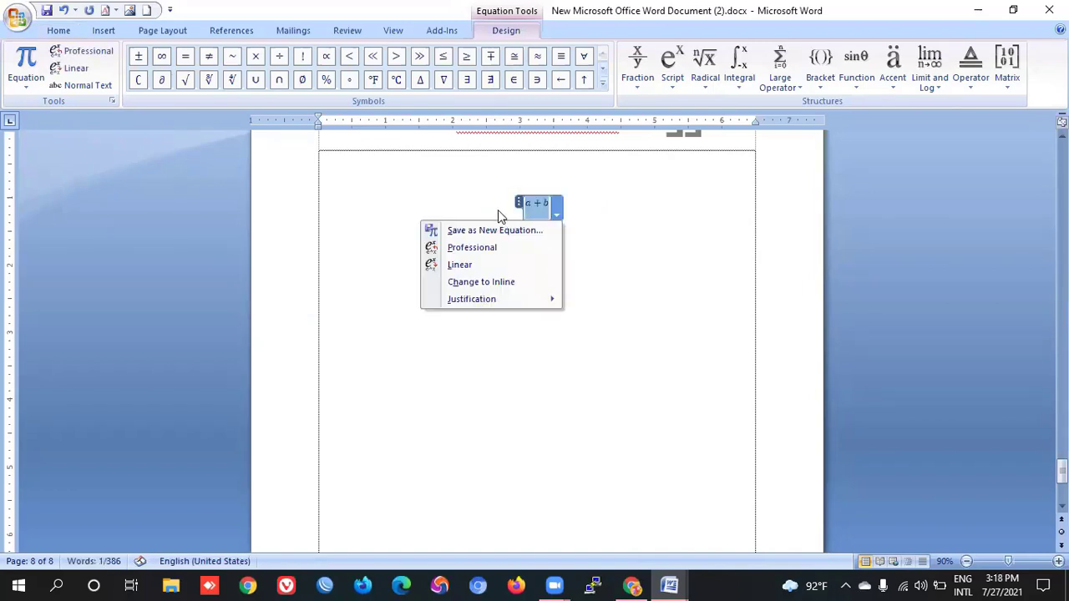
{"action": "left_click_drag", "start_coordinate": [519, 206], "coordinate": [505, 213]}
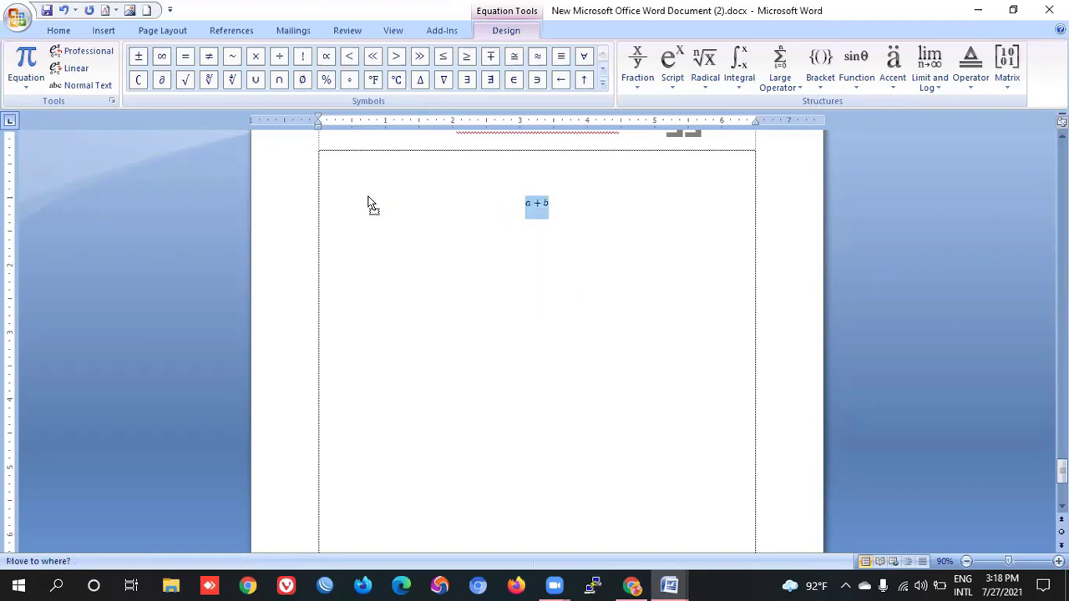
{"action": "left_click", "coordinate": [344, 192]}
{"action": "left_click", "coordinate": [556, 193]}
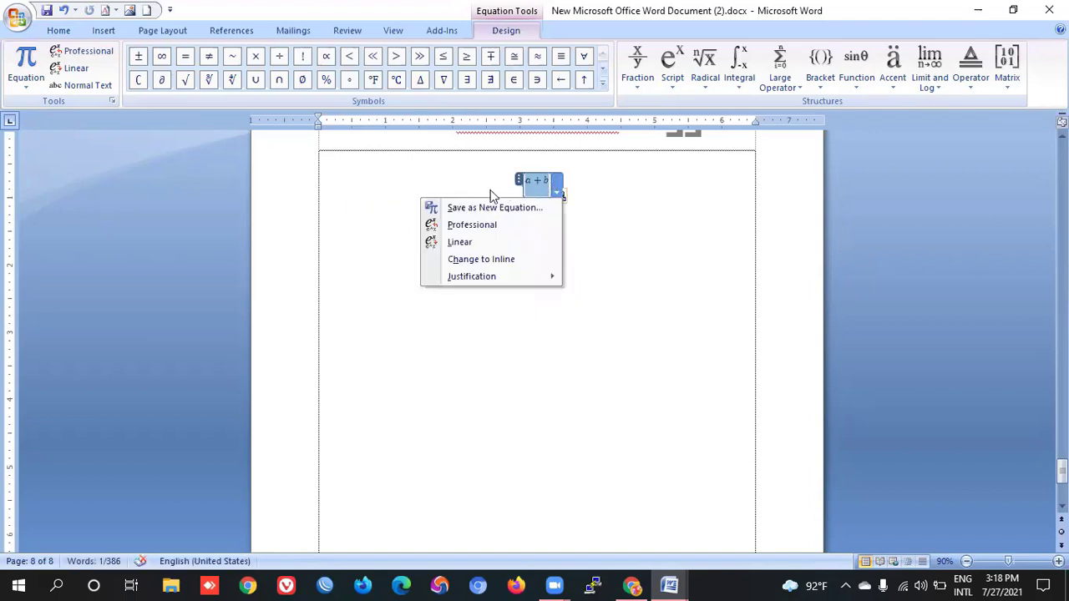
{"action": "mouse_move", "coordinate": [472, 276]}
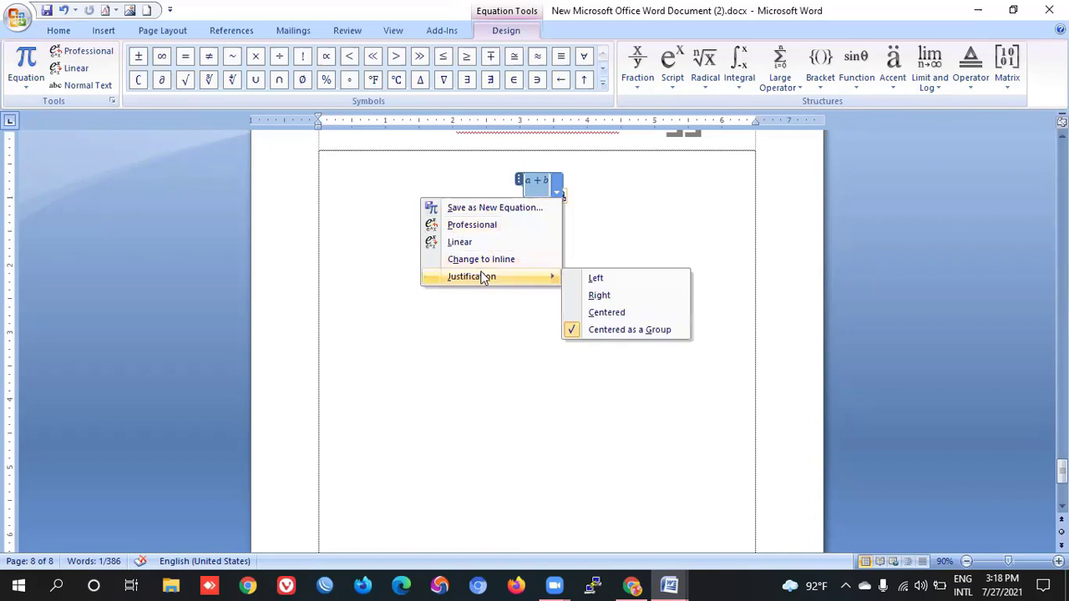
{"action": "left_click", "coordinate": [557, 185]}
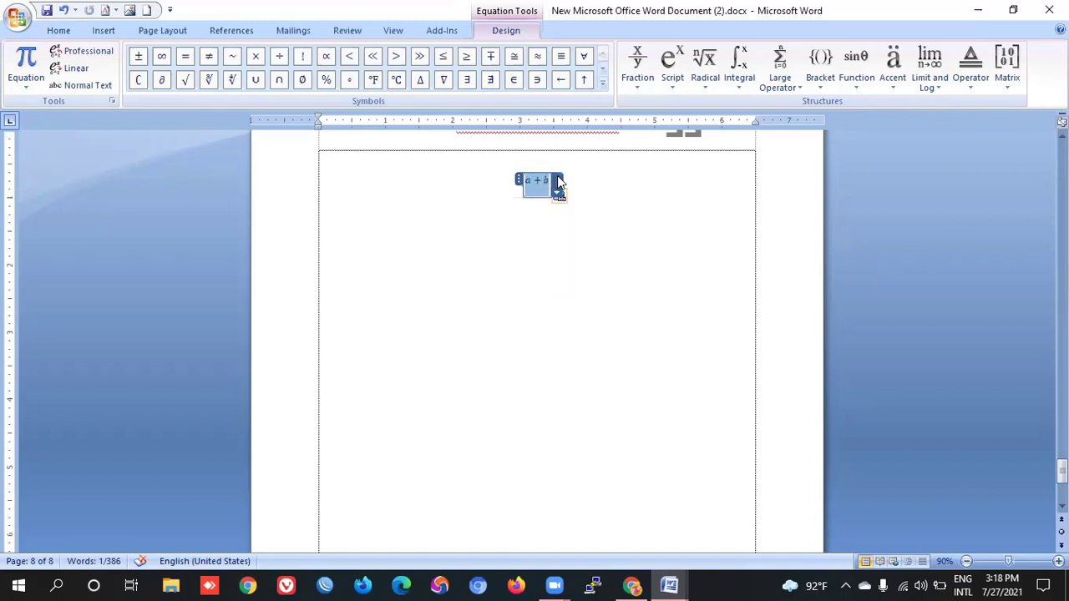
{"action": "left_click", "coordinate": [558, 184]}
{"action": "left_click", "coordinate": [484, 206]}
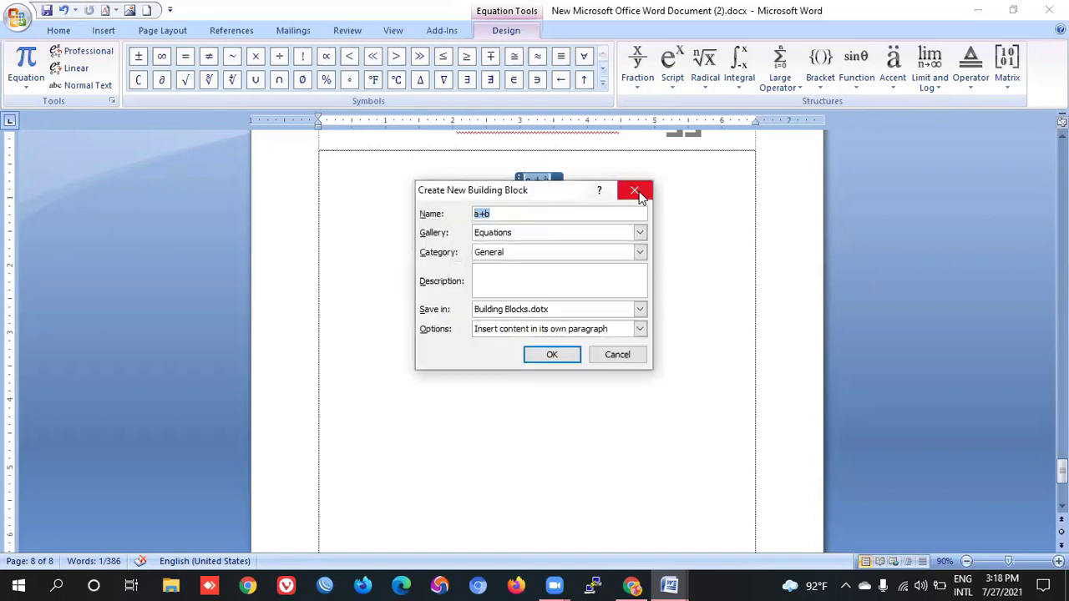
{"action": "left_click", "coordinate": [635, 192]}
{"action": "left_click", "coordinate": [559, 183]}
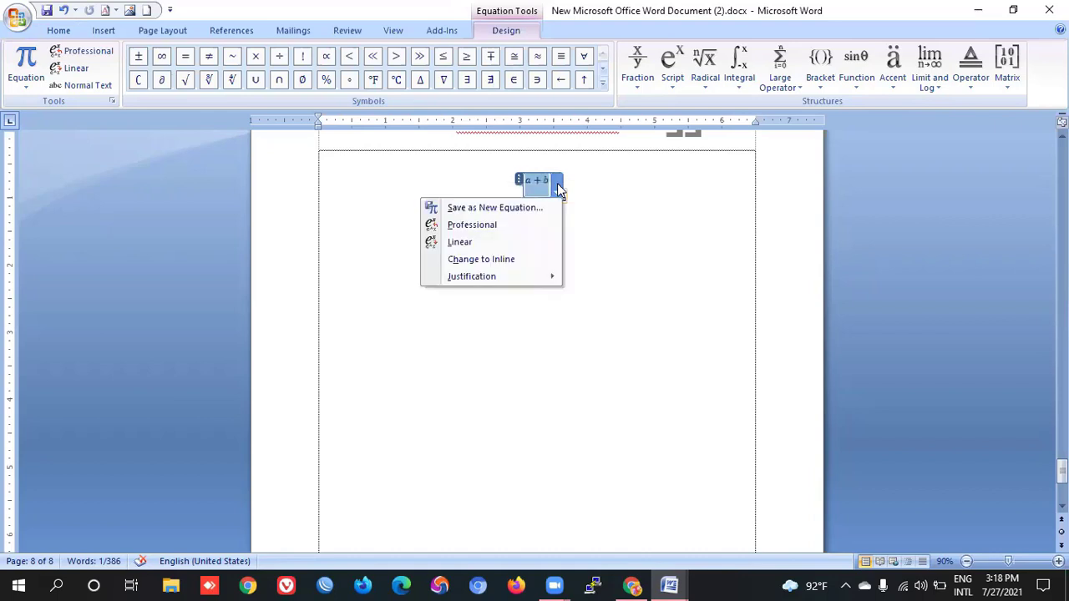
{"action": "left_click", "coordinate": [557, 187]}
{"action": "left_click_drag", "start_coordinate": [516, 179], "coordinate": [362, 179]}
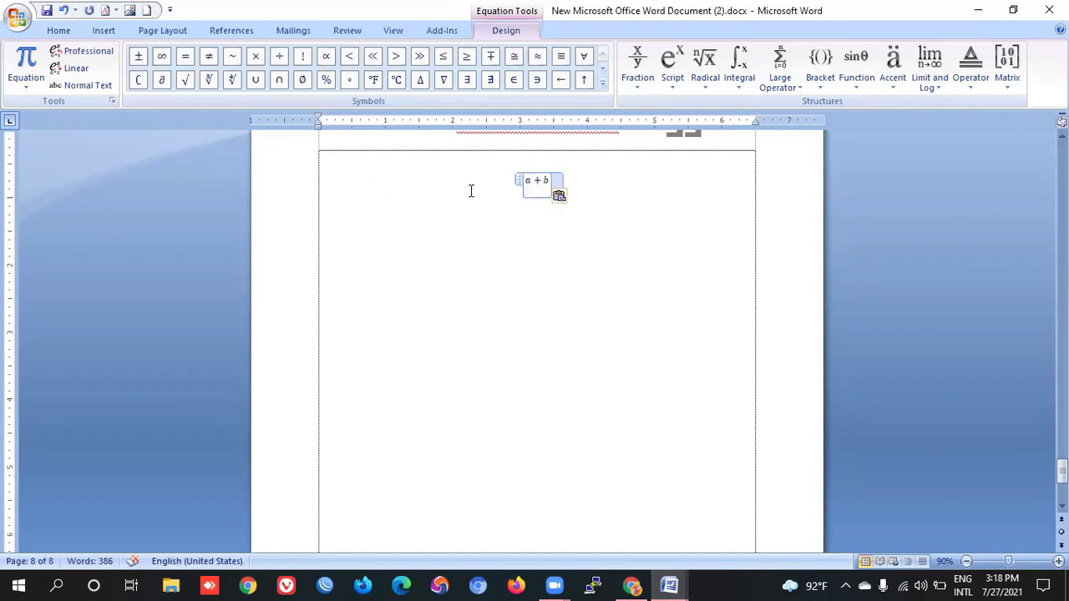
Select the a + b equation text for formatting
{"action": "left_click", "coordinate": [527, 179]}
{"action": "left_click_drag", "start_coordinate": [524, 180], "coordinate": [564, 186]}
{"action": "left_click", "coordinate": [562, 183]}
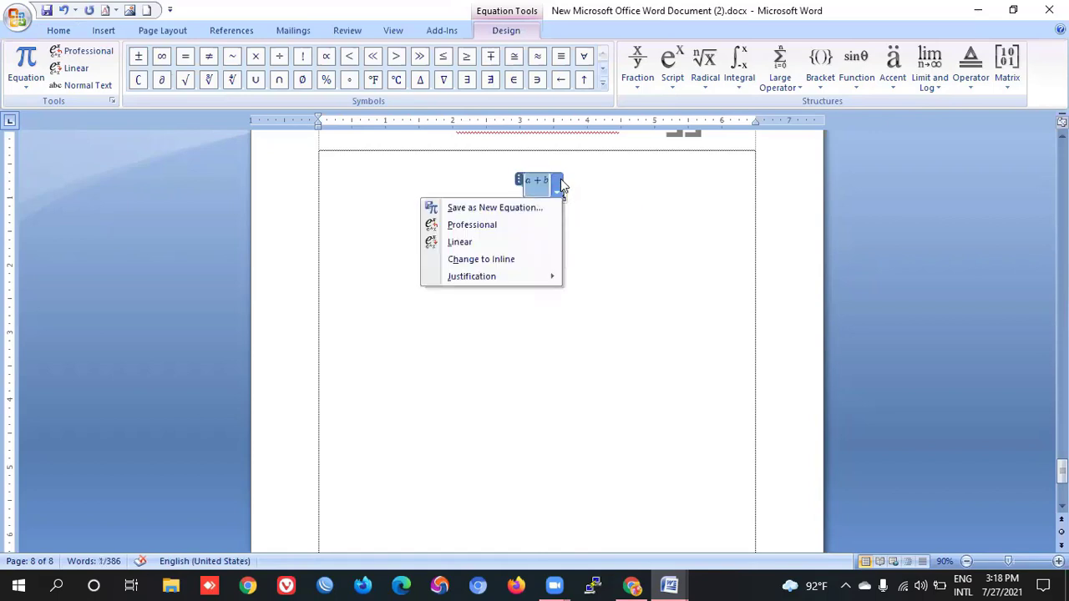
{"action": "left_click", "coordinate": [558, 191]}
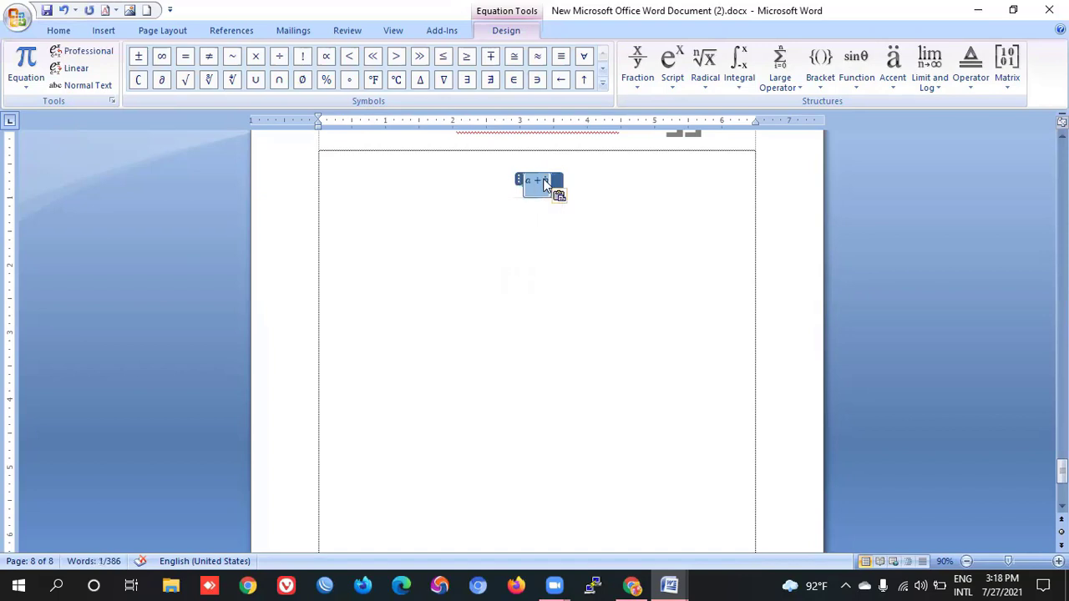
{"action": "left_click", "coordinate": [545, 184]}
{"action": "double_click", "coordinate": [544, 184]}
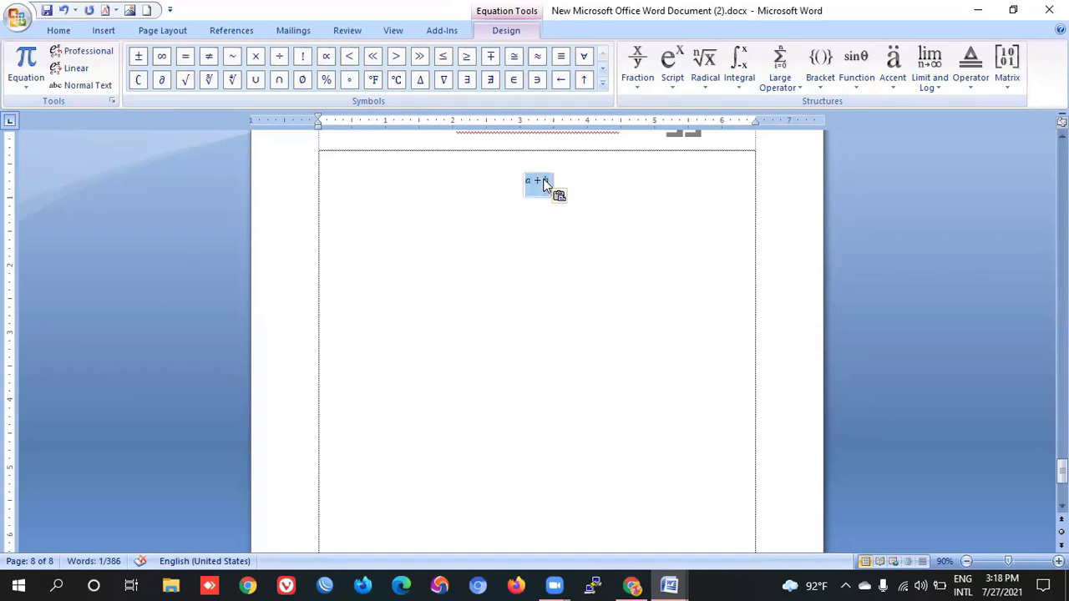
{"action": "left_click", "coordinate": [58, 31]}
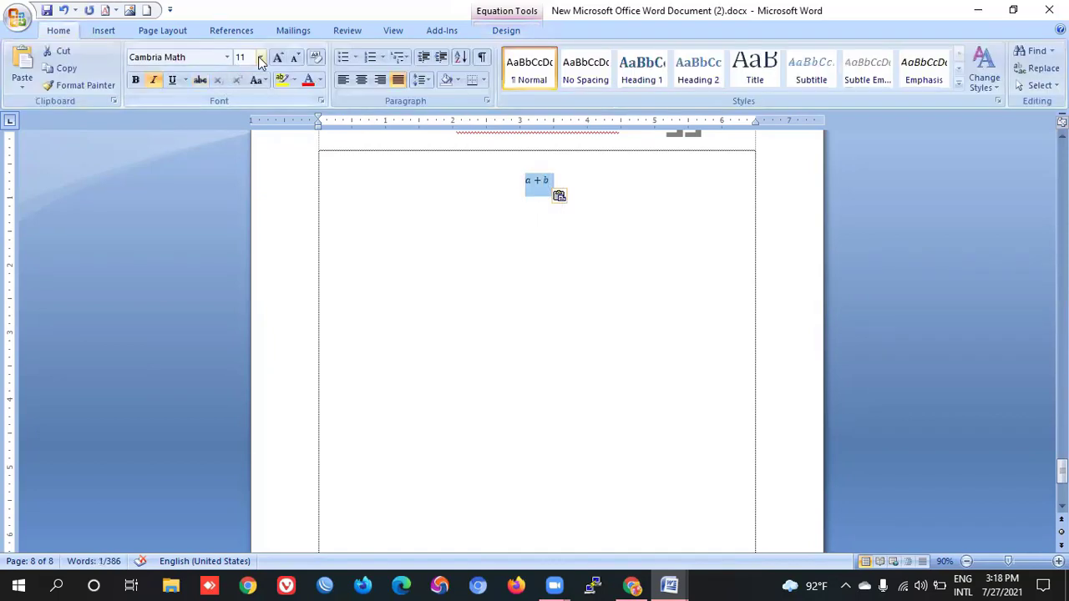
Change the a + b equation's font size to 26 from the Font Size list
{"action": "left_click", "coordinate": [261, 57]}
{"action": "left_click", "coordinate": [242, 221]}
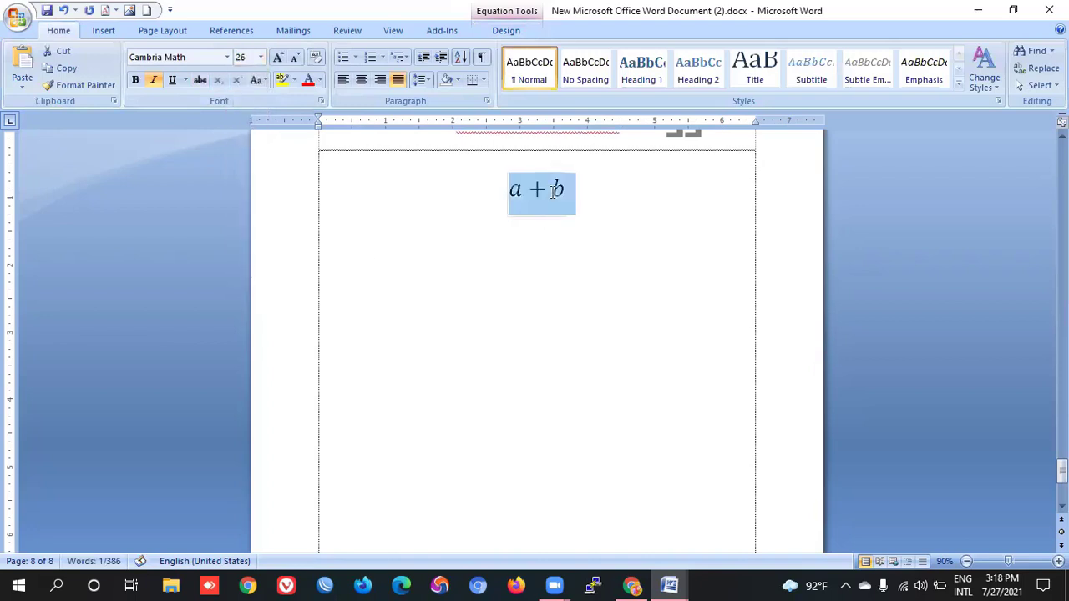
{"action": "left_click", "coordinate": [575, 204]}
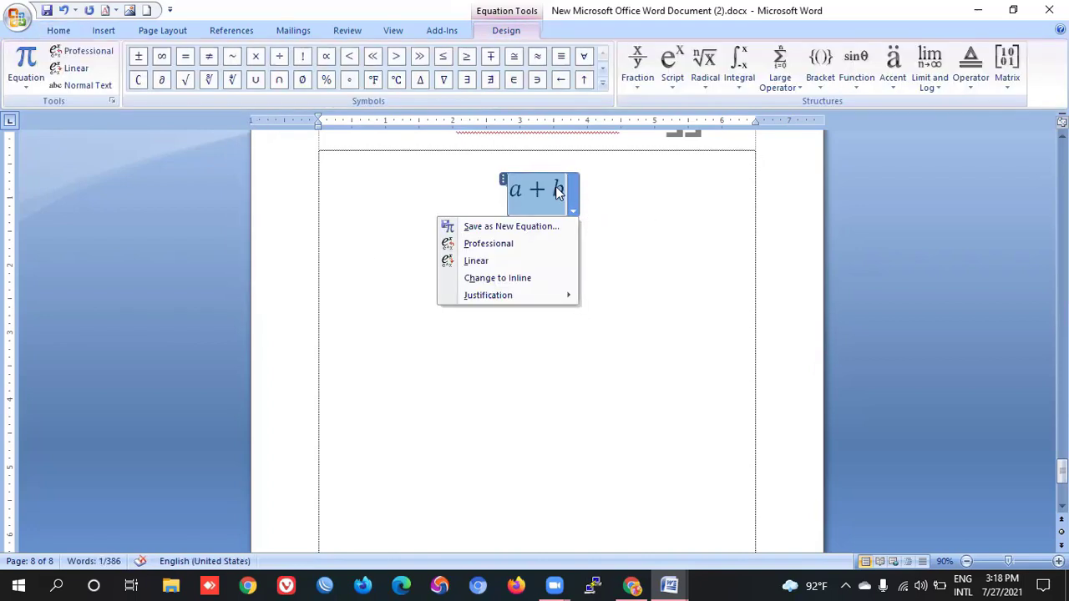
{"action": "left_click", "coordinate": [557, 187]}
{"action": "left_click", "coordinate": [556, 187]}
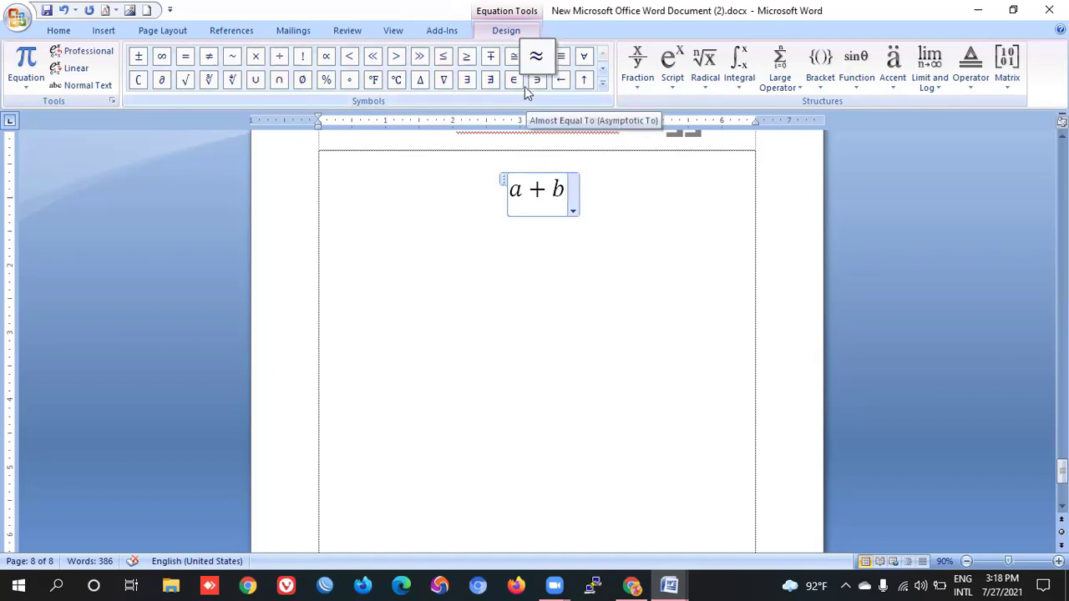
Browse the Geometry and Basic Math symbol sets, then show the built-in equation gallery
{"action": "left_click", "coordinate": [608, 84]}
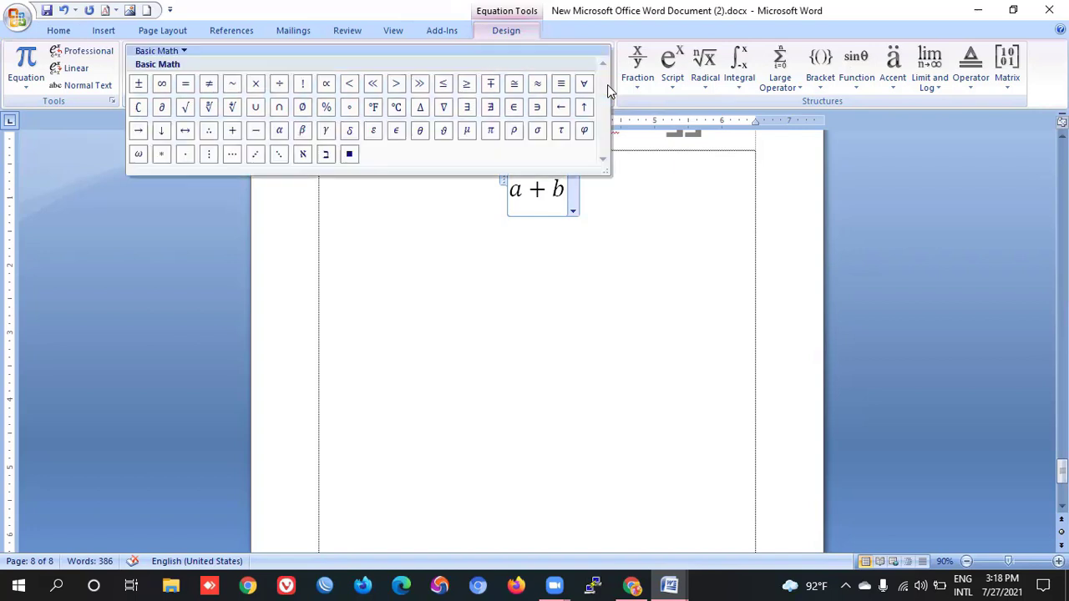
{"action": "left_click", "coordinate": [184, 51]}
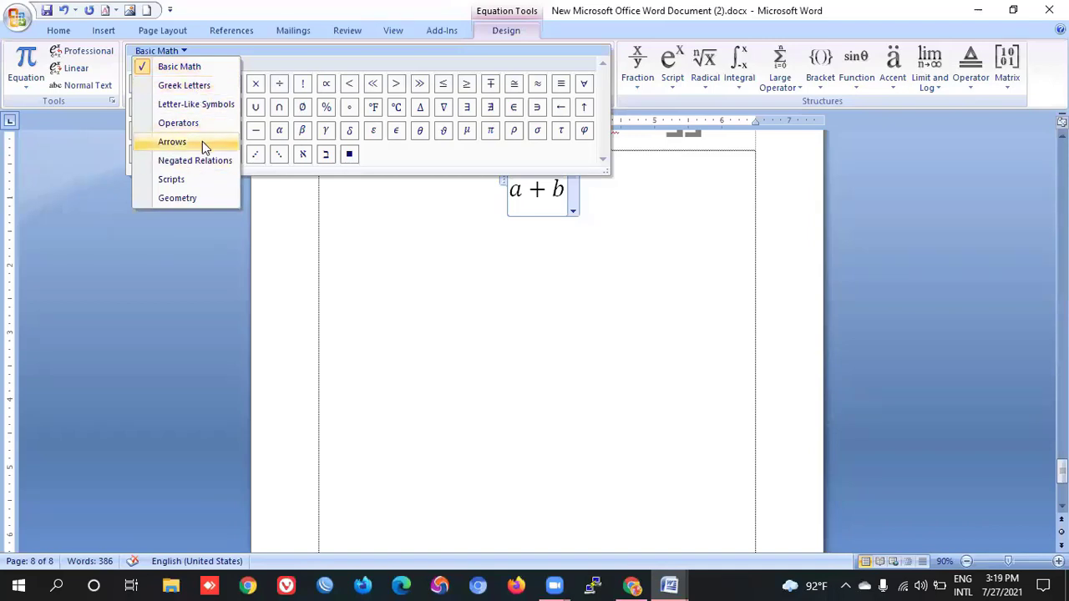
{"action": "left_click", "coordinate": [184, 198]}
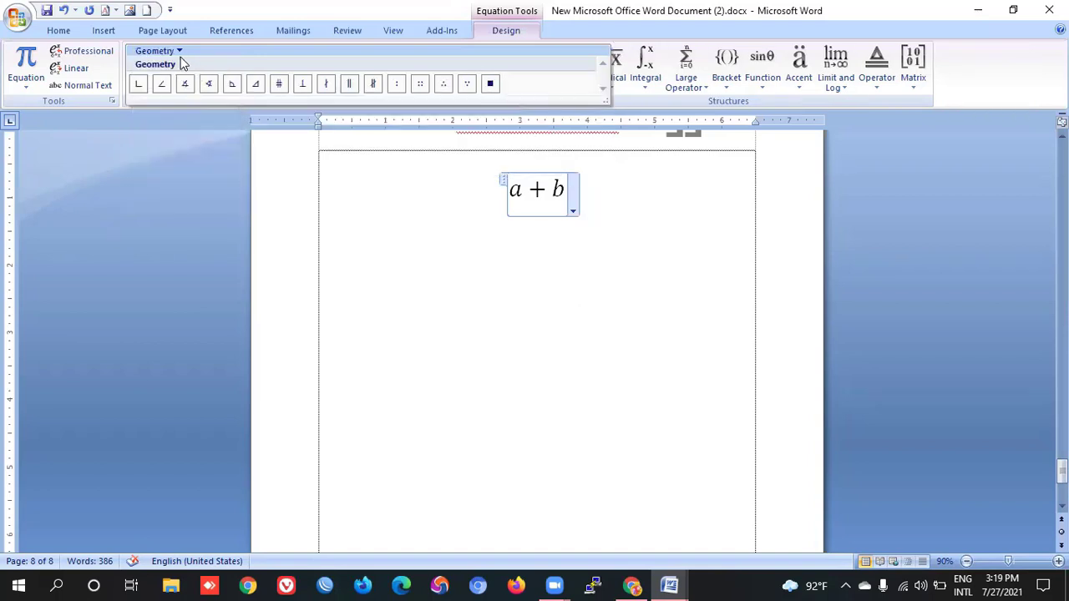
{"action": "left_click", "coordinate": [179, 51]}
{"action": "left_click", "coordinate": [175, 66]}
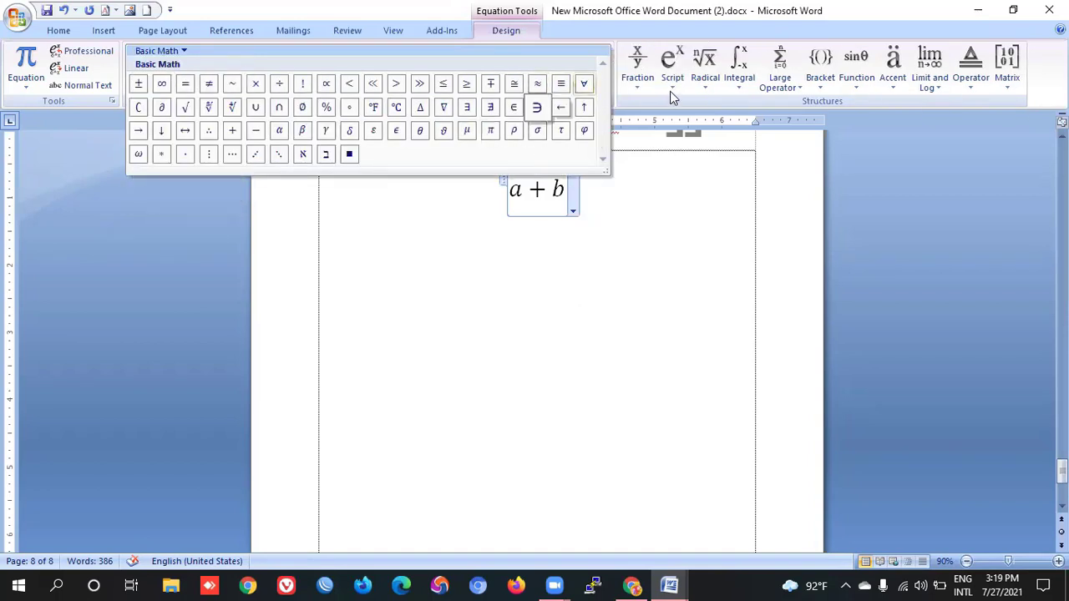
{"action": "left_click", "coordinate": [800, 7]}
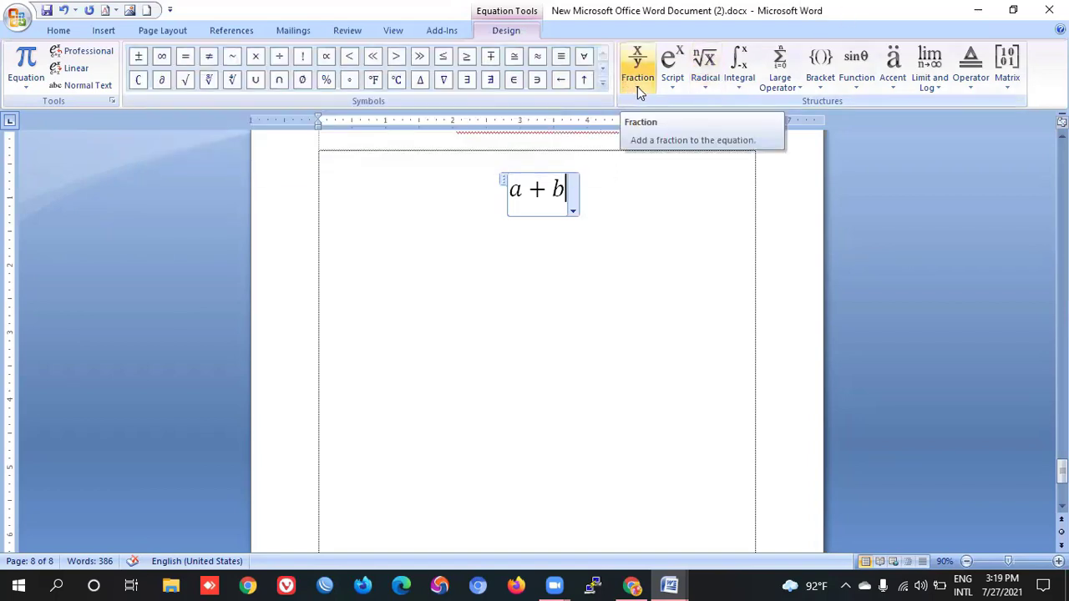
{"action": "left_click", "coordinate": [26, 71]}
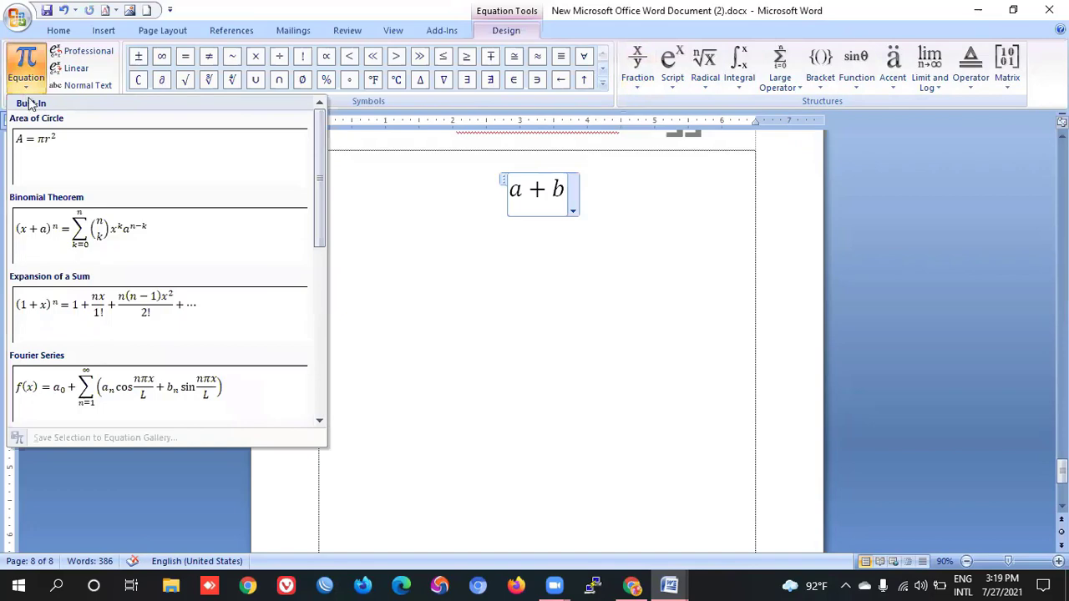
Insert an empty Skewed Fraction template directly after a + b in the equation
{"action": "left_click", "coordinate": [106, 31]}
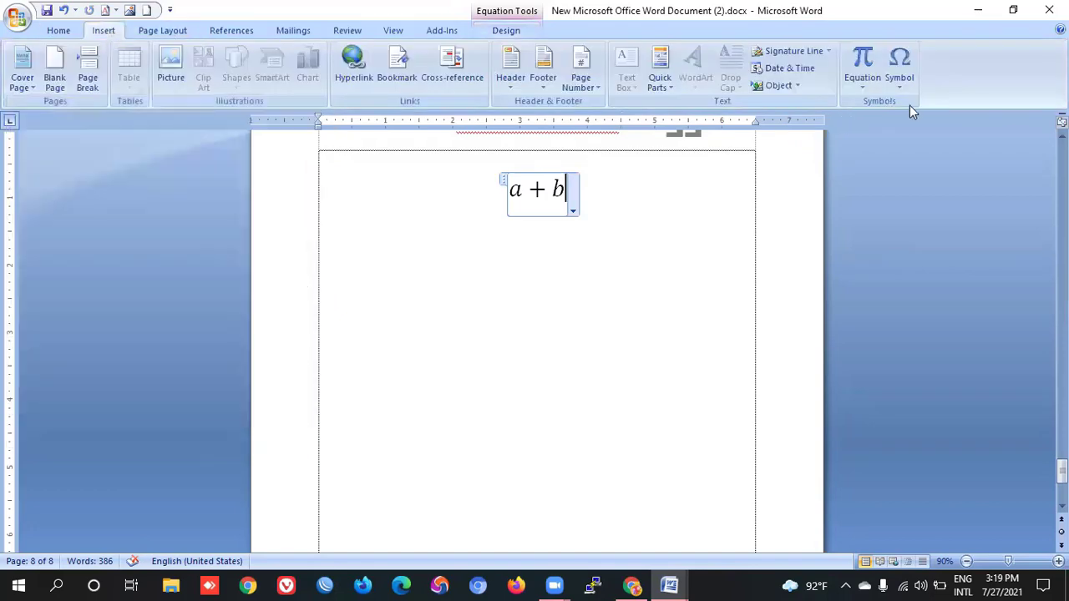
{"action": "left_click", "coordinate": [505, 30]}
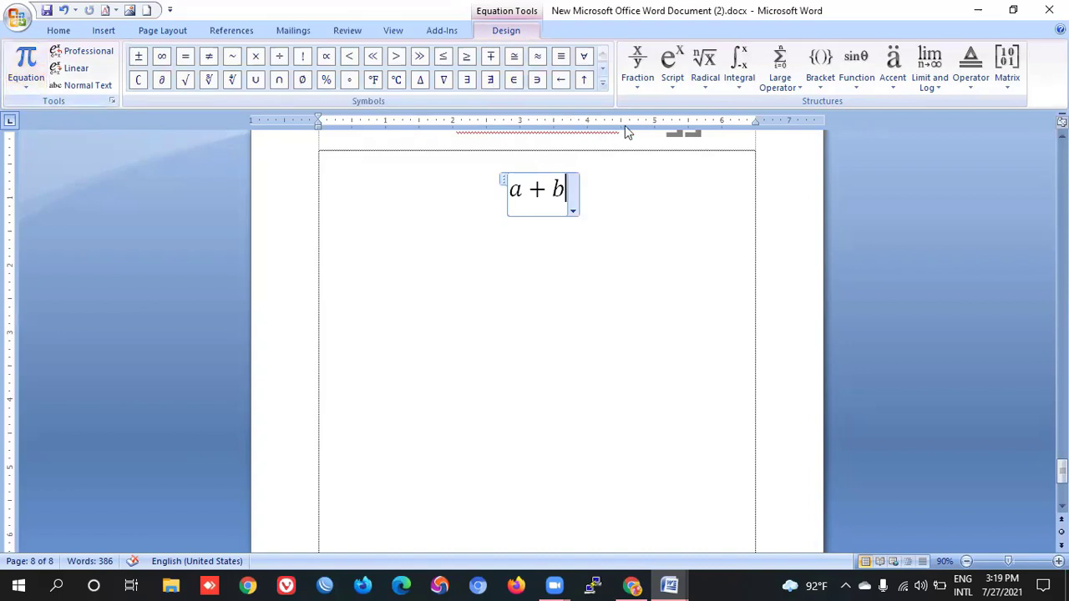
{"action": "left_click", "coordinate": [640, 89]}
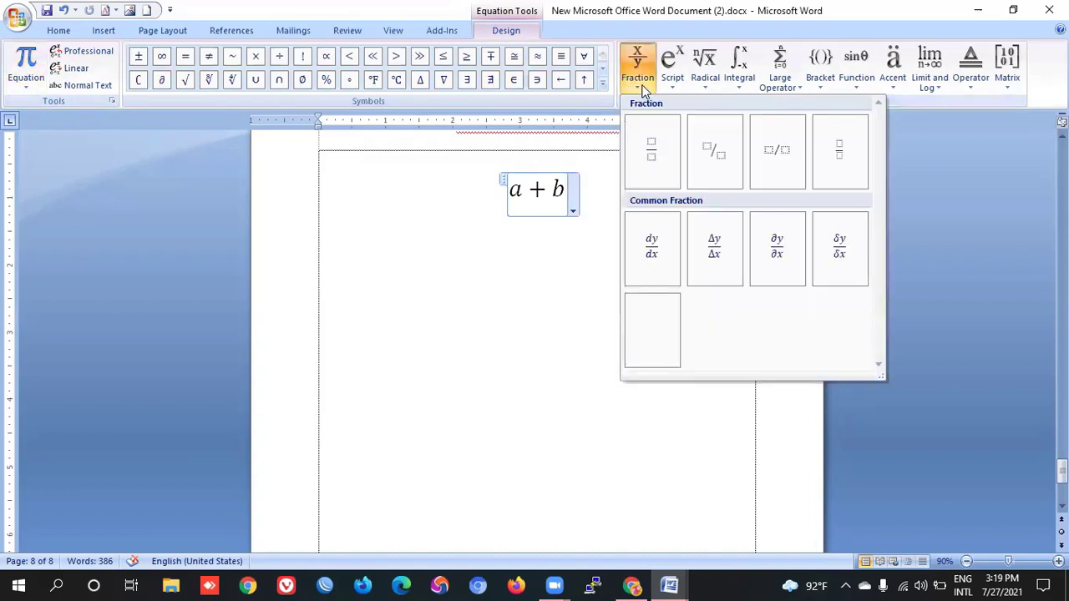
{"action": "left_click", "coordinate": [675, 90]}
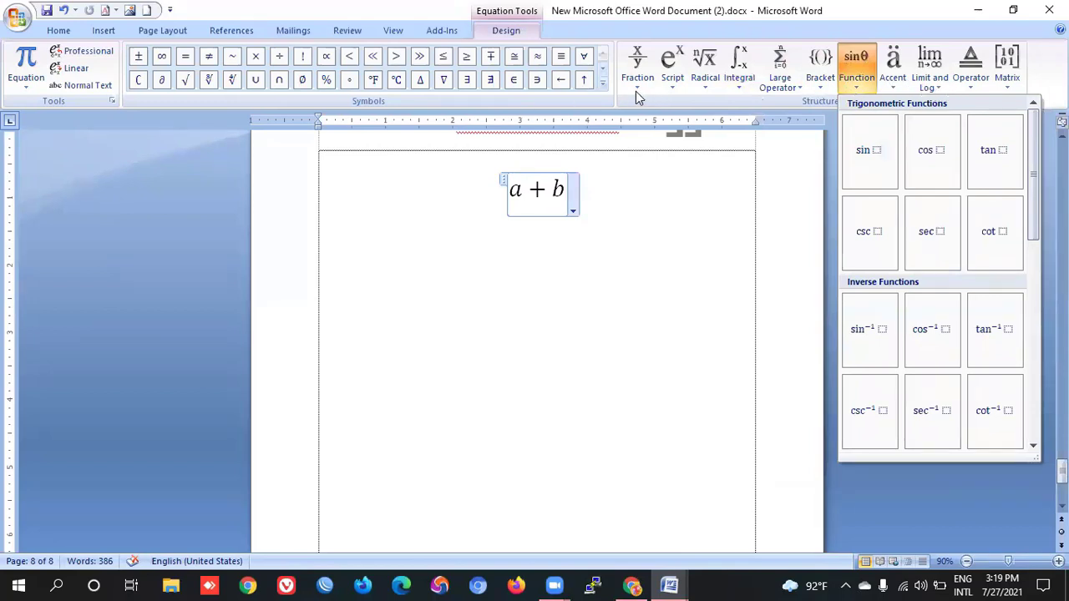
{"action": "left_click", "coordinate": [558, 197]}
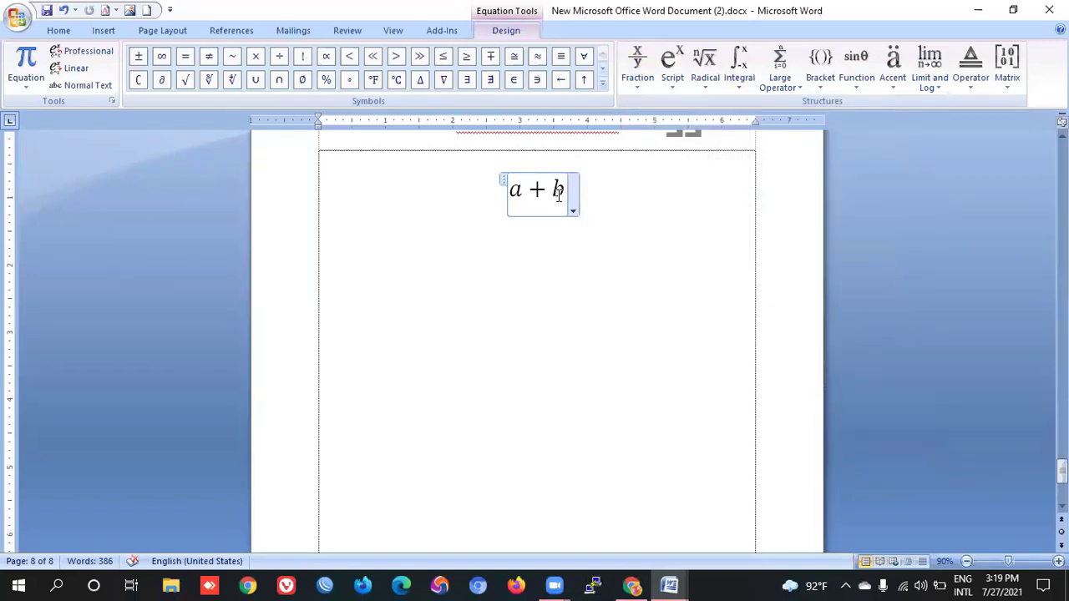
{"action": "left_click", "coordinate": [634, 90]}
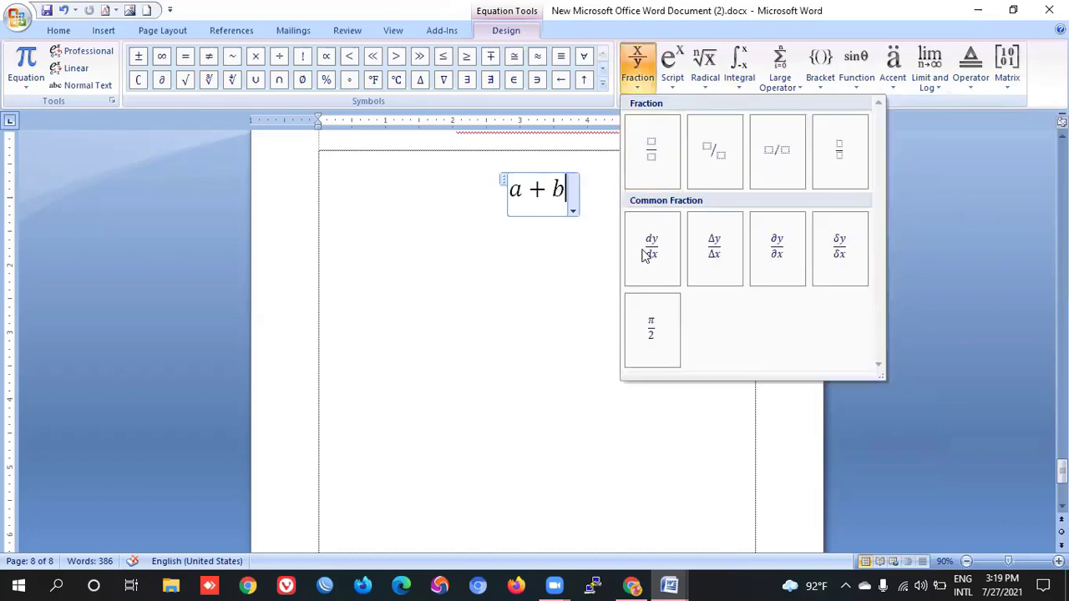
{"action": "left_click", "coordinate": [716, 163]}
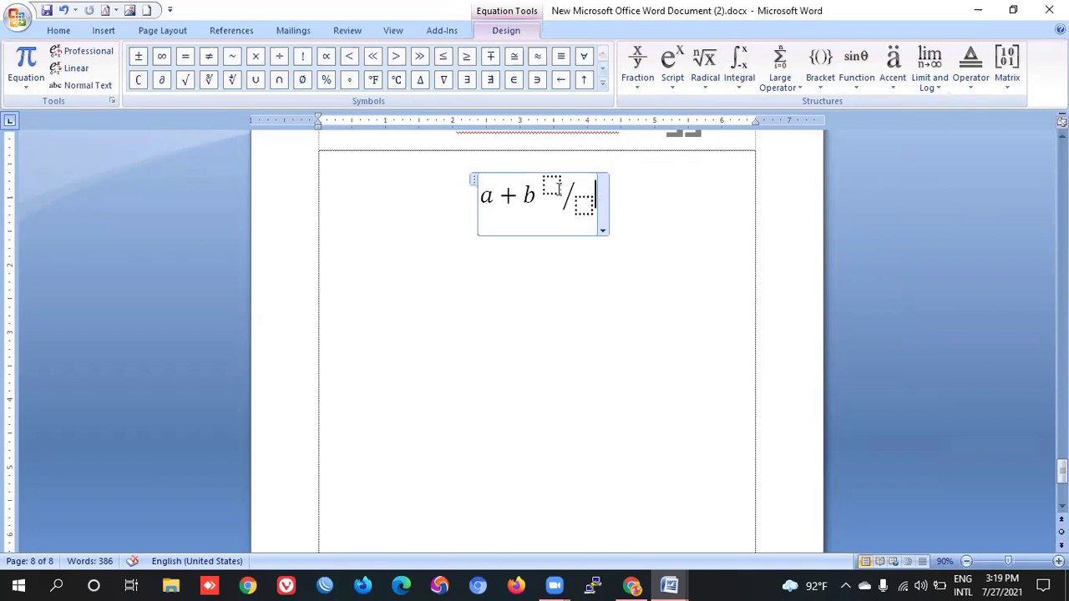
Fill the skewed fraction with numerator 4 and denominator 5aaaaa
{"action": "left_click", "coordinate": [559, 188]}
{"action": "type", "text": "4"}
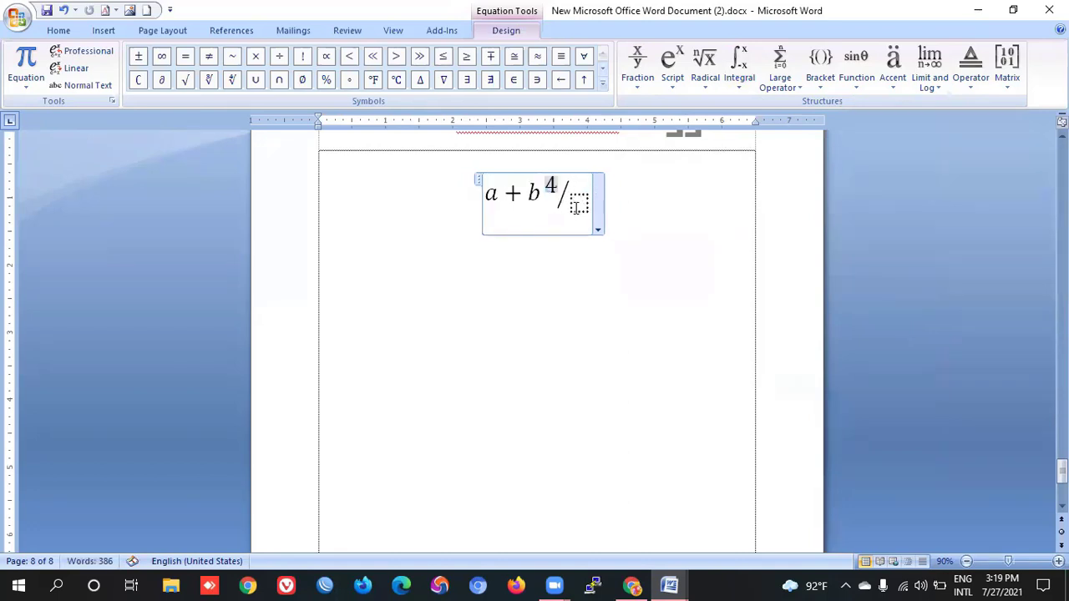
{"action": "left_click", "coordinate": [580, 203]}
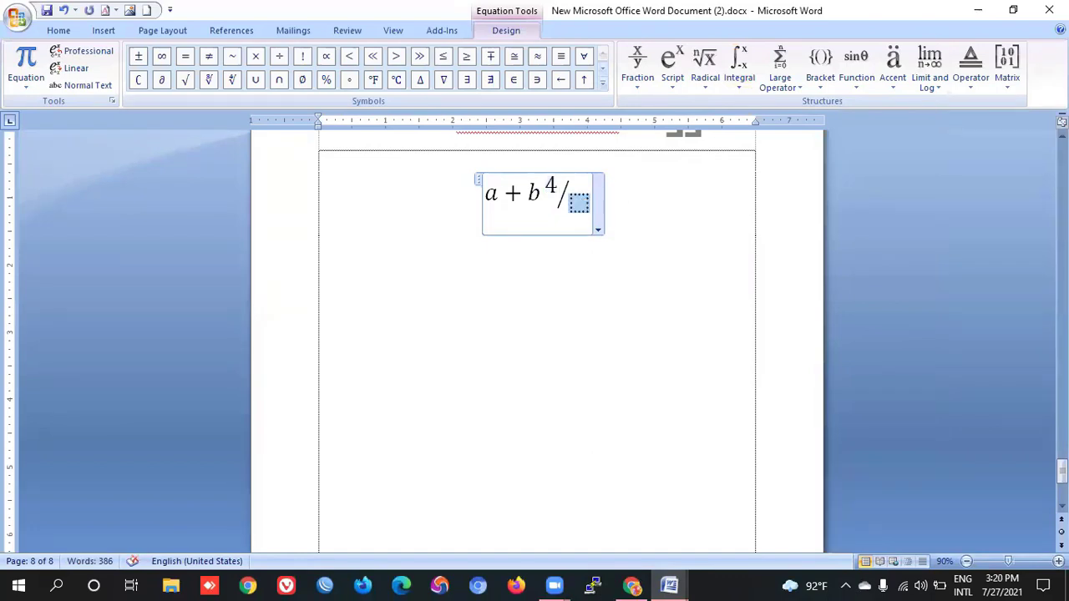
{"action": "type", "text": "5"}
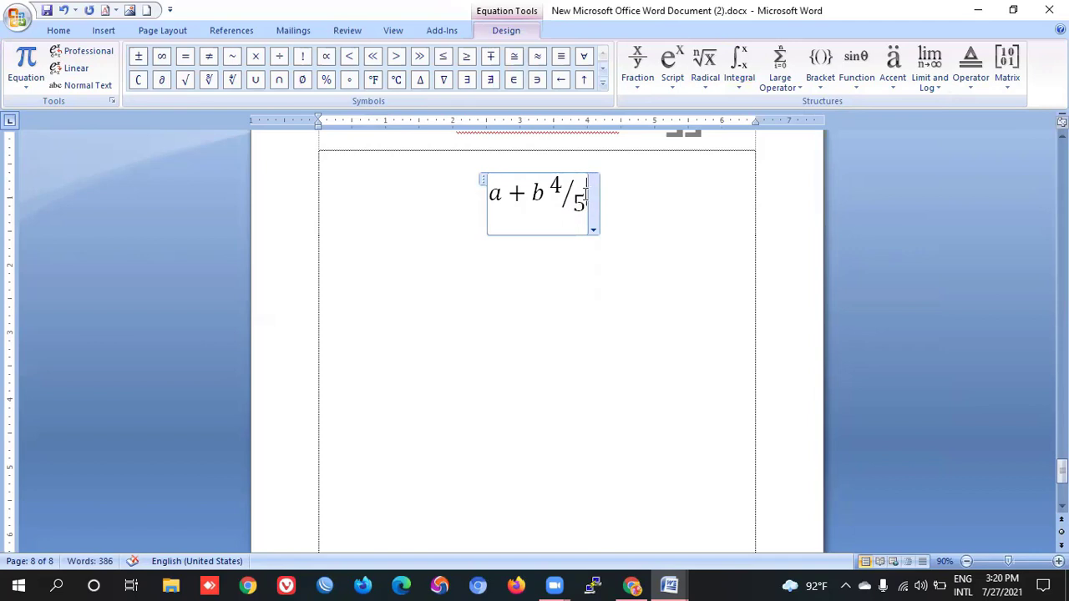
{"action": "type", "text": " aaaaa"}
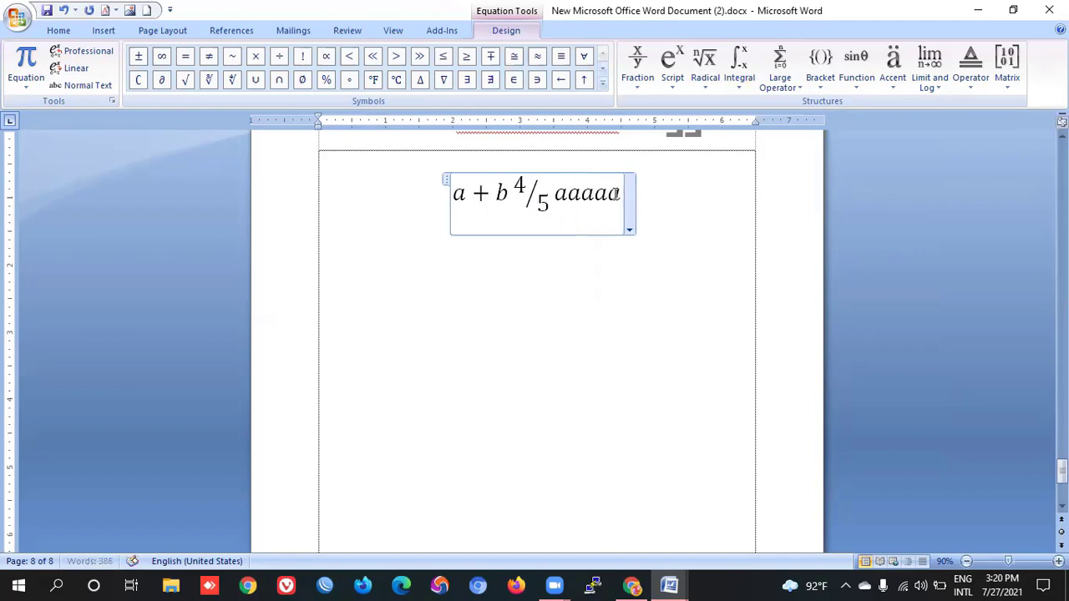
{"action": "type", "text": "a"}
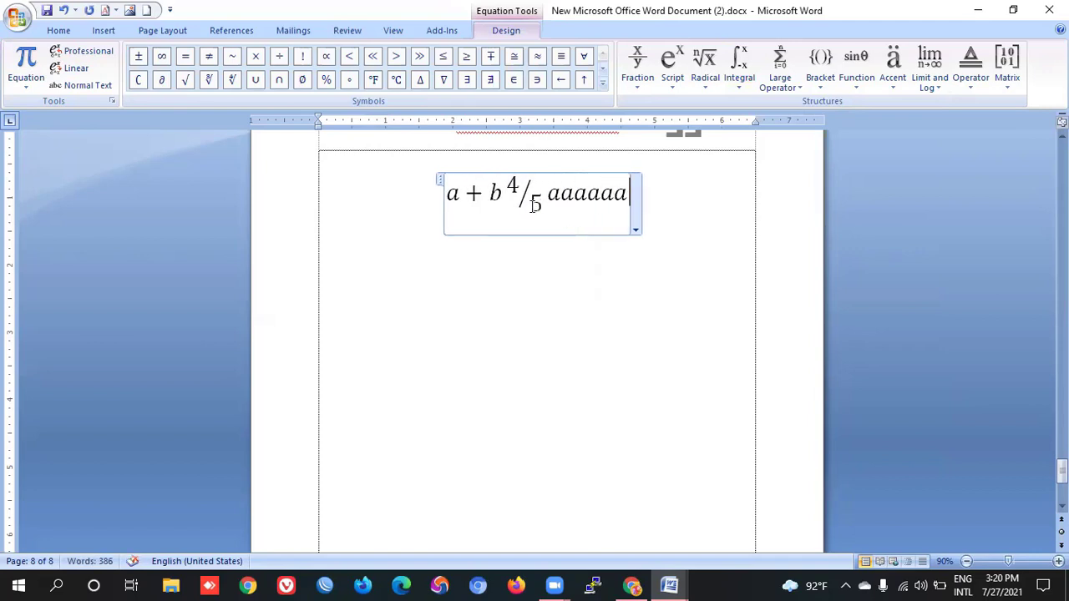
{"action": "left_click", "coordinate": [538, 203]}
{"action": "type", "text": "aaaaa"}
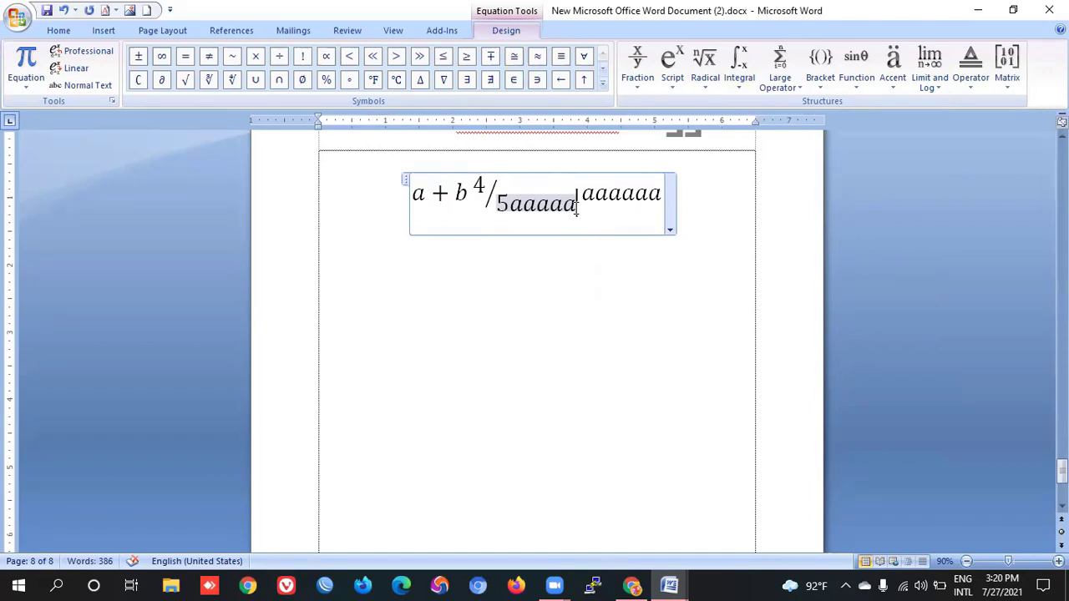
Insert a Superscript template after 5aaaaa and type 22 into it
{"action": "left_click", "coordinate": [639, 79]}
{"action": "left_click", "coordinate": [673, 83]}
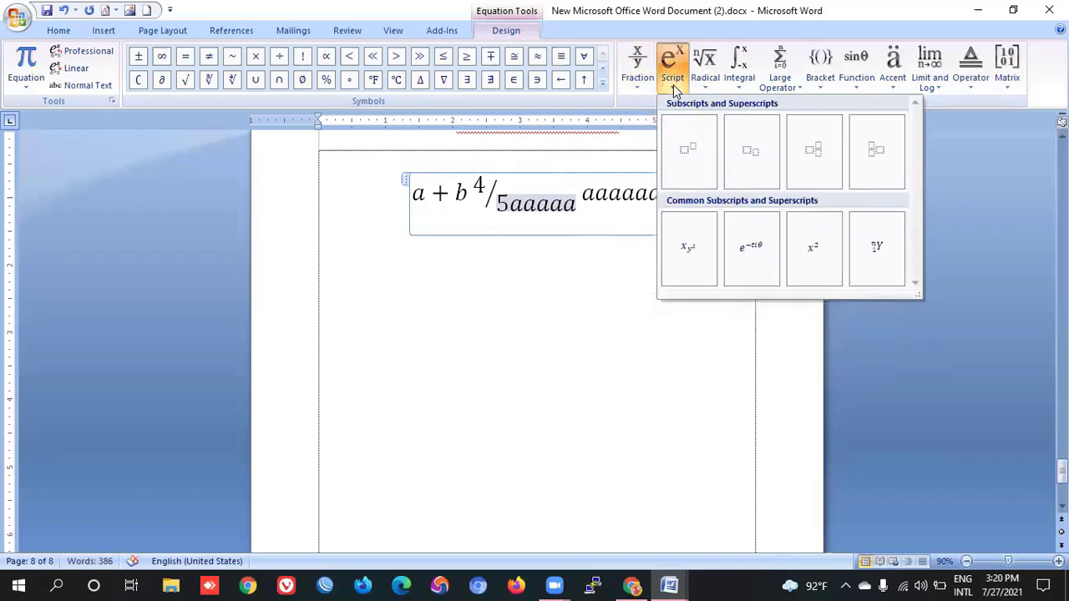
{"action": "left_click", "coordinate": [697, 156]}
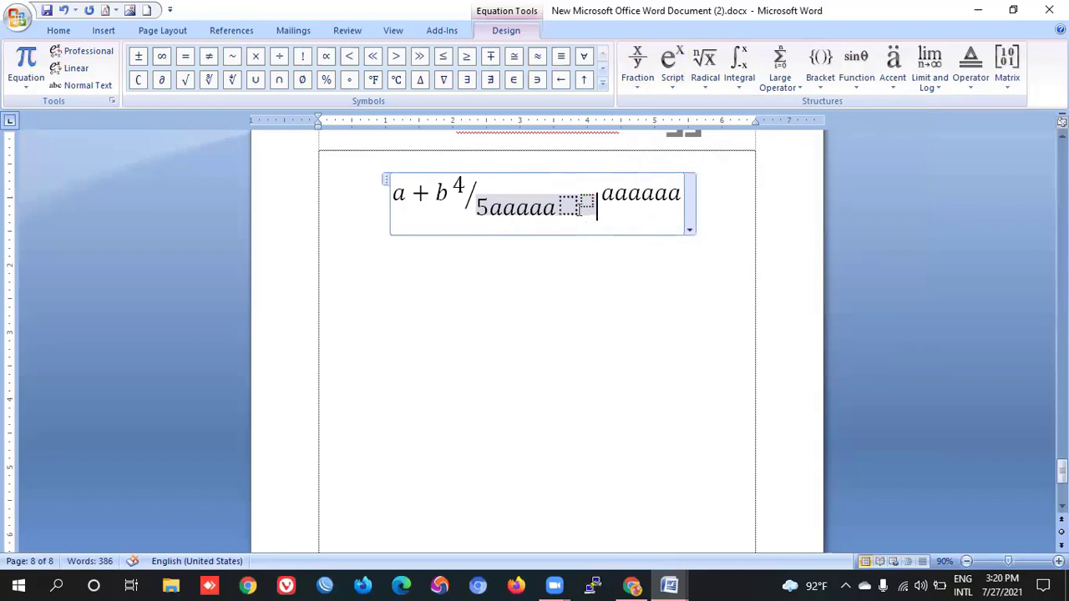
{"action": "type", "text": "2"}
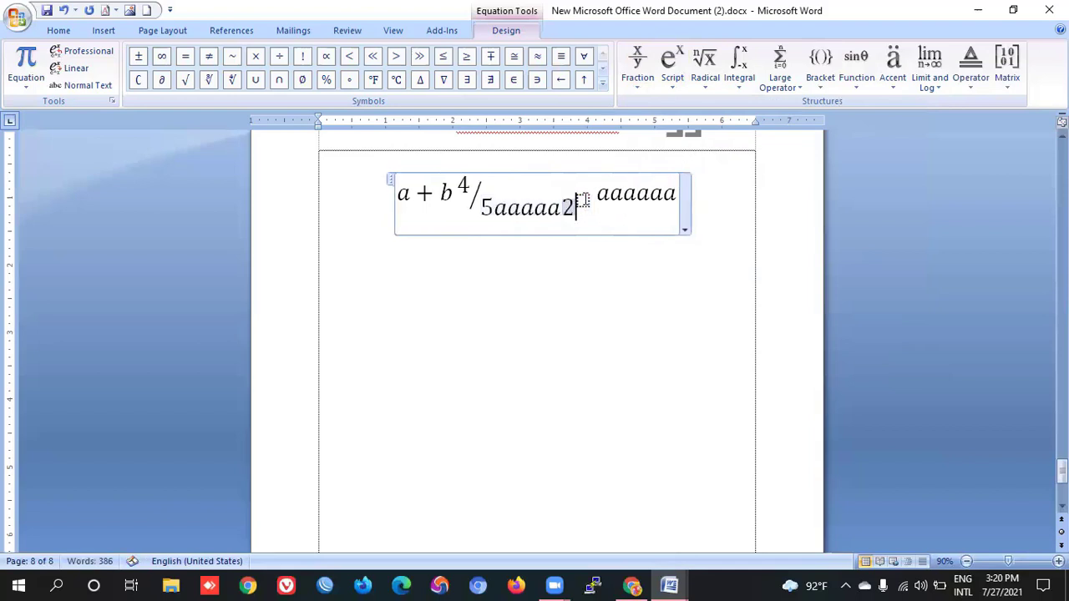
{"action": "type", "text": "2"}
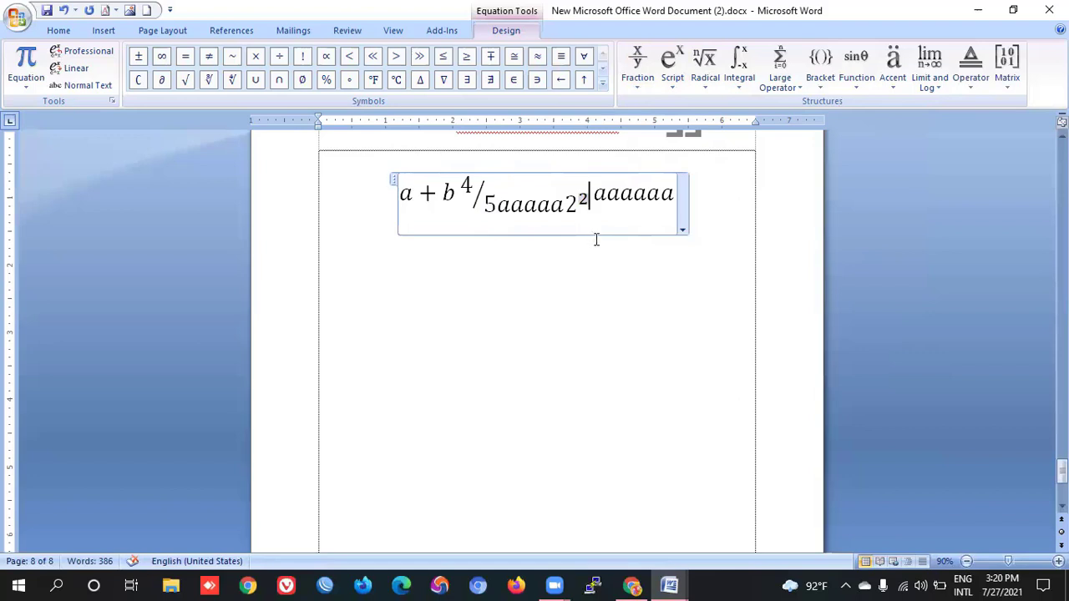
{"action": "left_click", "coordinate": [103, 30]}
{"action": "left_click", "coordinate": [900, 83]}
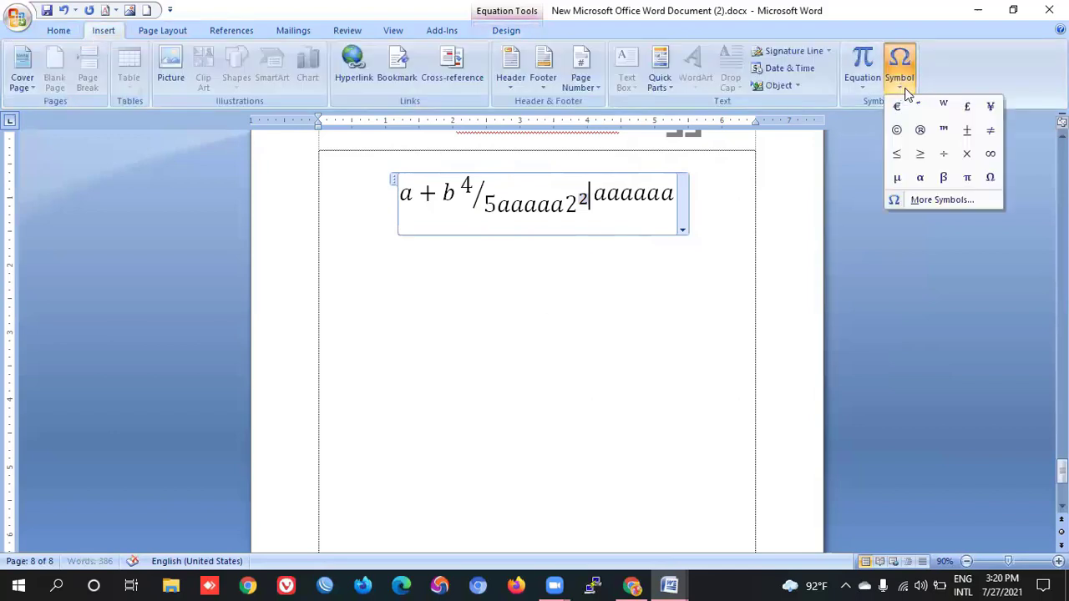
{"action": "left_click", "coordinate": [502, 31]}
{"action": "left_click", "coordinate": [58, 31]}
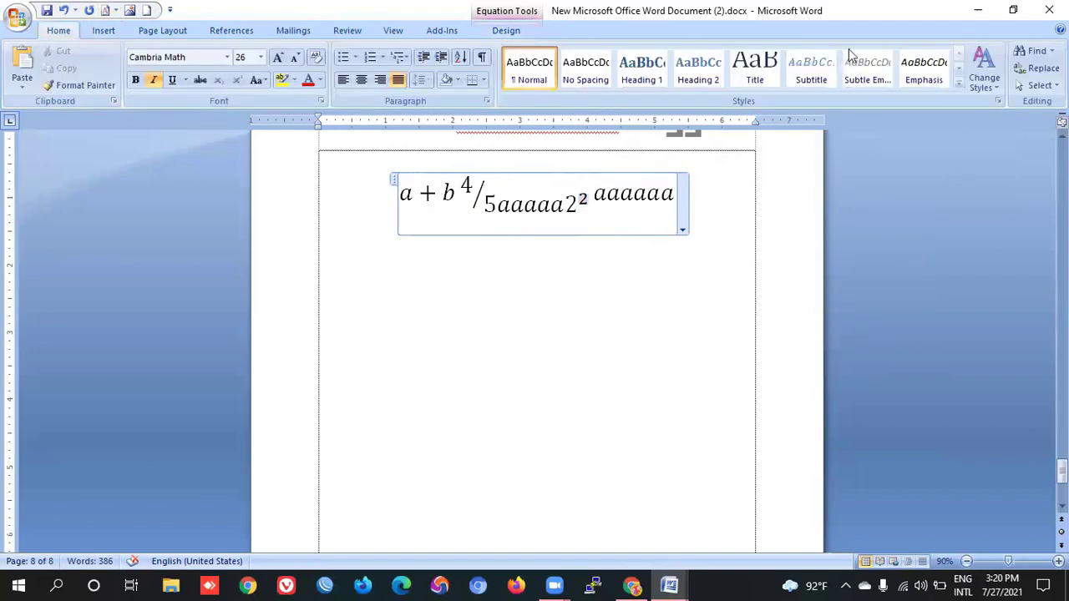
{"action": "left_click", "coordinate": [117, 31]}
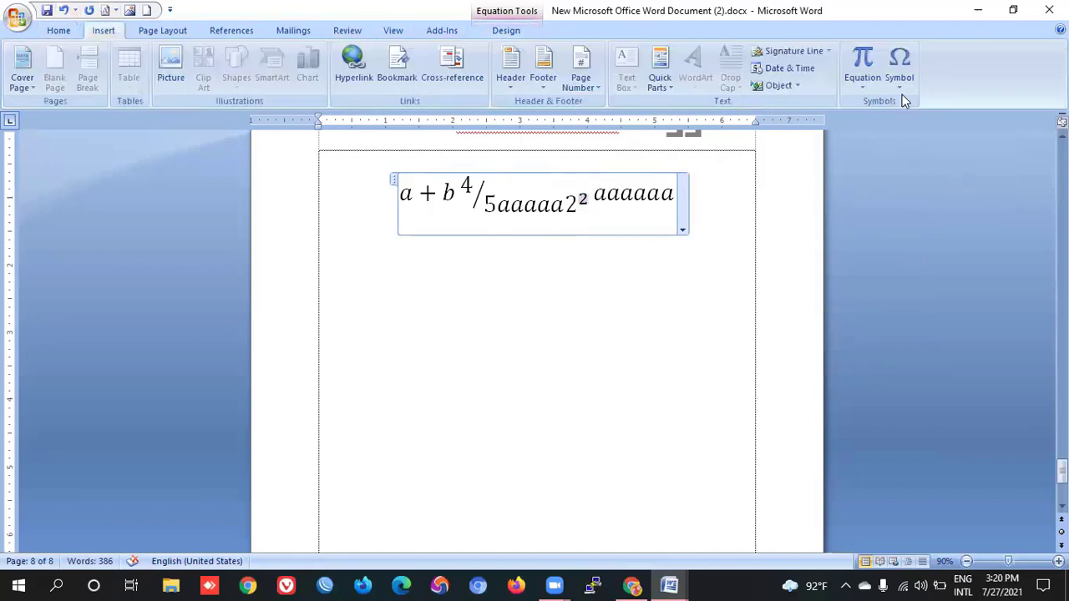
{"action": "left_click", "coordinate": [901, 76]}
{"action": "left_click", "coordinate": [937, 204]}
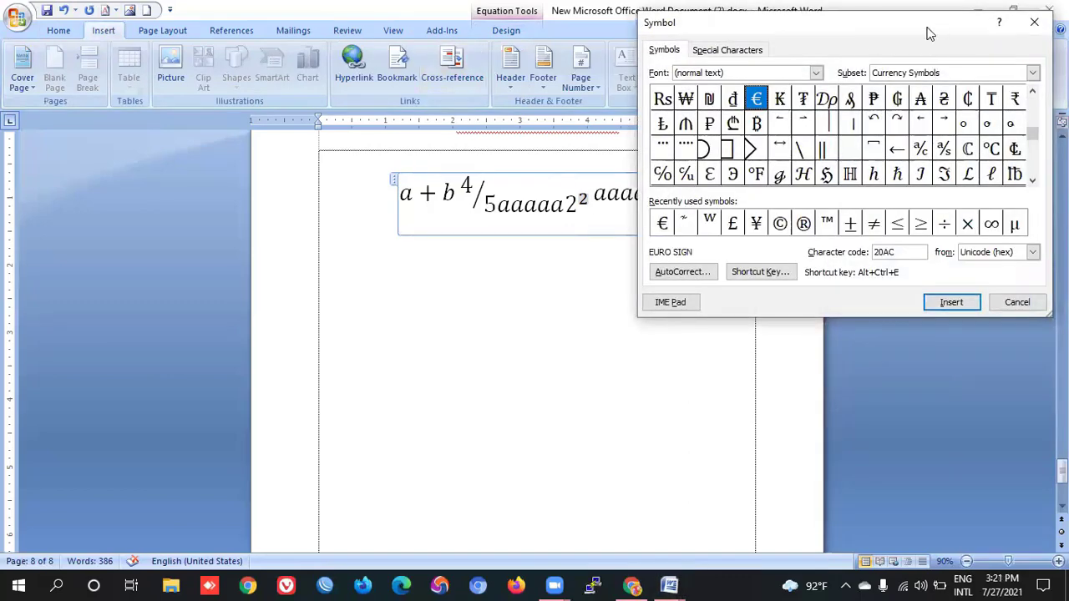
{"action": "left_click_drag", "start_coordinate": [929, 34], "coordinate": [385, 38]}
{"action": "left_click", "coordinate": [194, 54]}
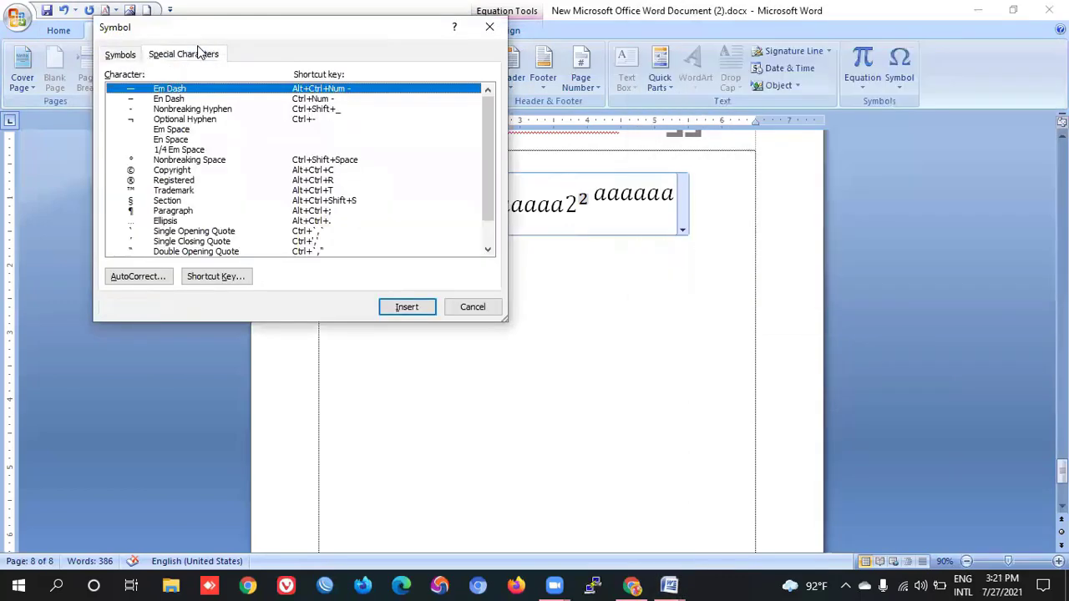
{"action": "left_click", "coordinate": [131, 55]}
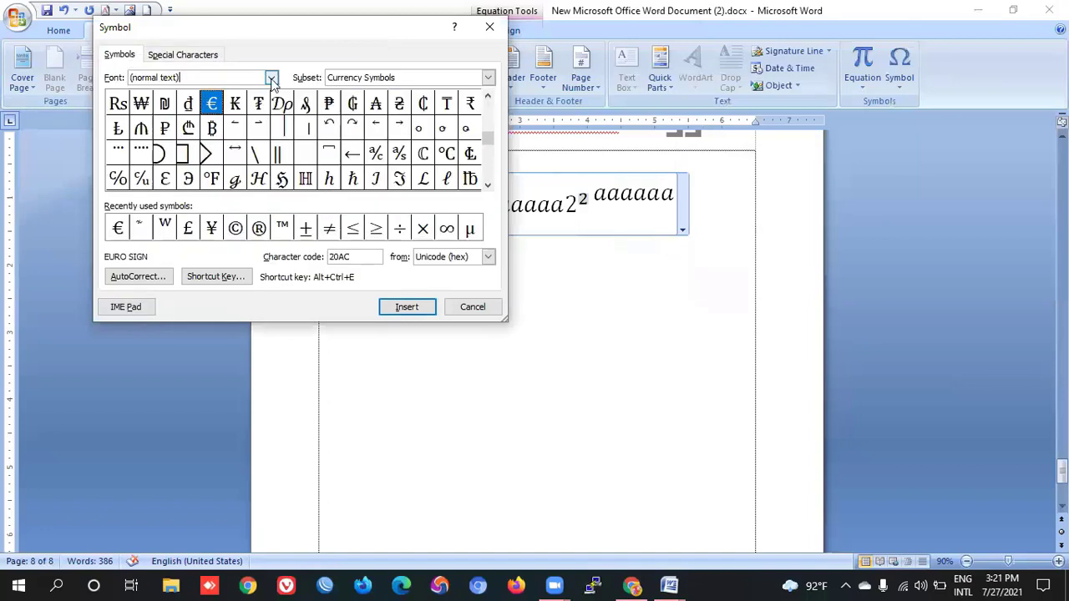
{"action": "left_click", "coordinate": [271, 78]}
{"action": "left_click", "coordinate": [167, 122]}
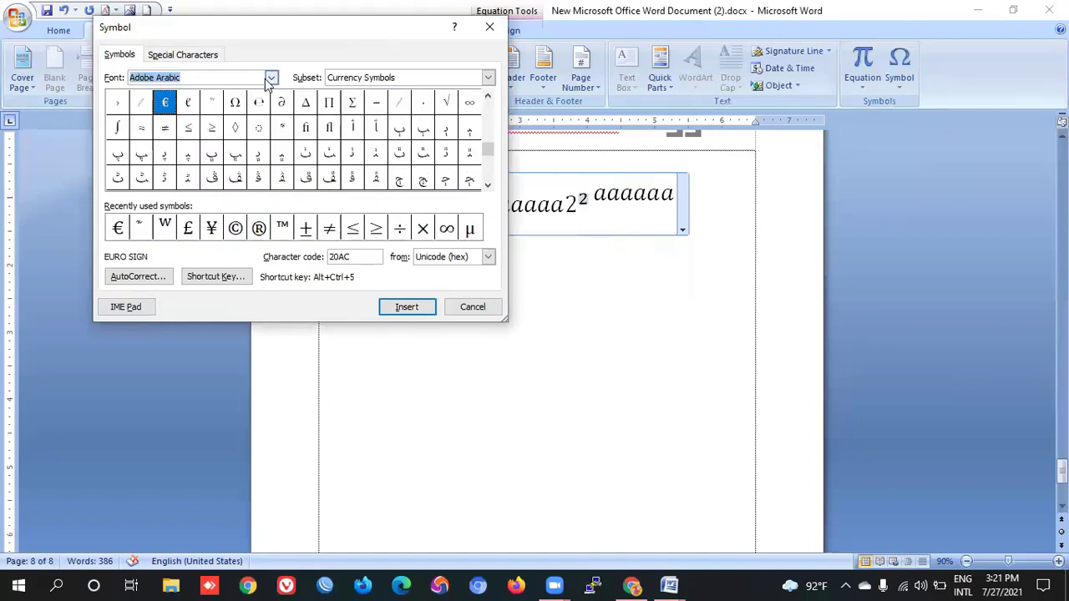
{"action": "left_click", "coordinate": [271, 77]}
{"action": "left_click", "coordinate": [164, 153]}
{"action": "left_click", "coordinate": [271, 78]}
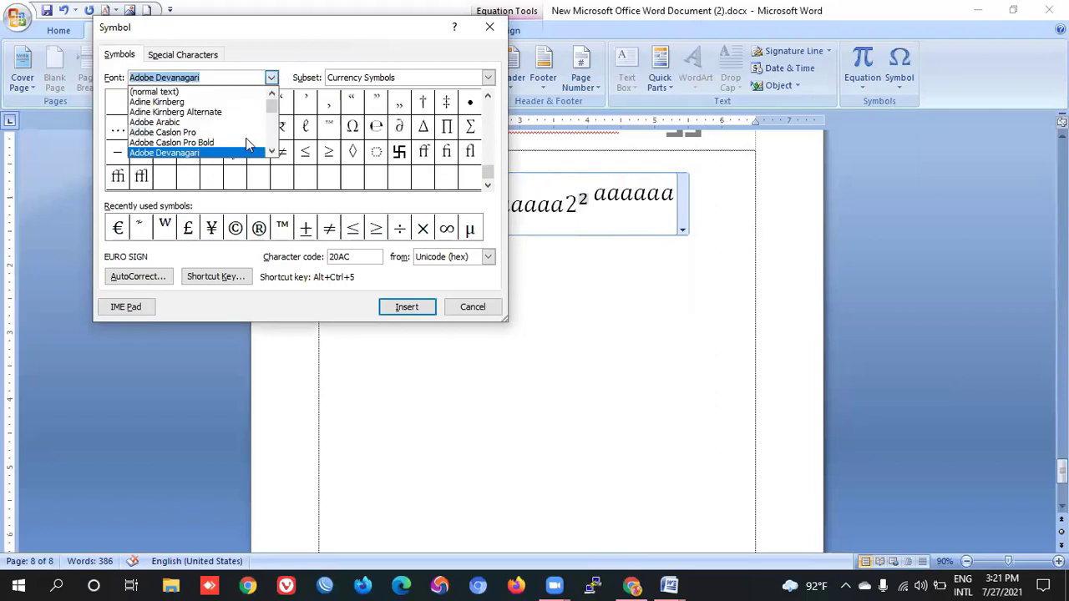
{"action": "left_click", "coordinate": [231, 133]}
{"action": "left_click", "coordinate": [270, 78]}
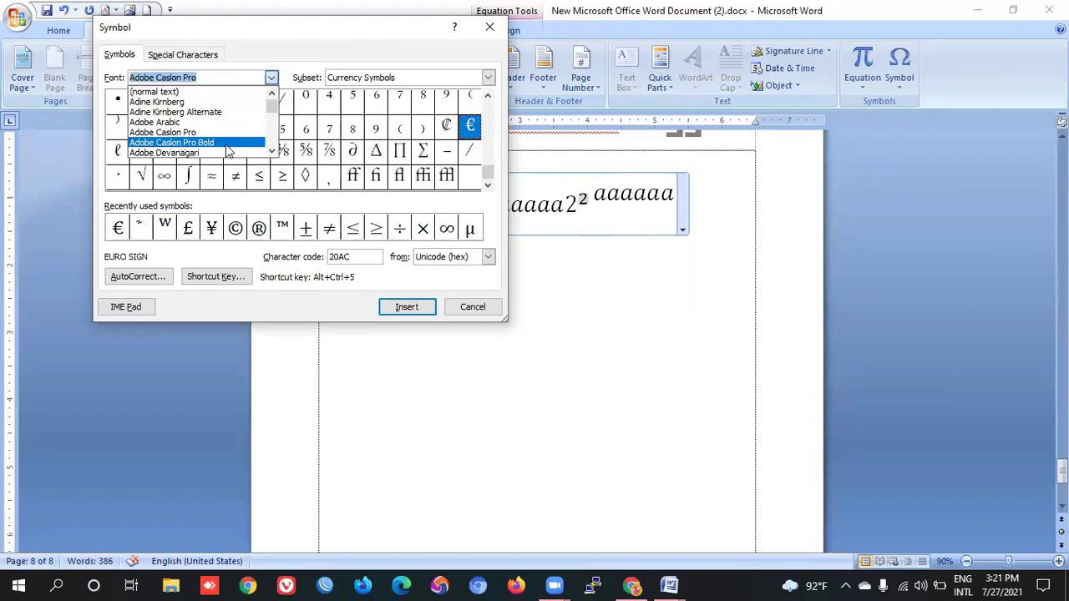
{"action": "scroll", "coordinate": [276, 80], "scroll_direction": "down", "scroll_amount": 3}
{"action": "left_click", "coordinate": [270, 78]}
{"action": "left_click", "coordinate": [488, 77]}
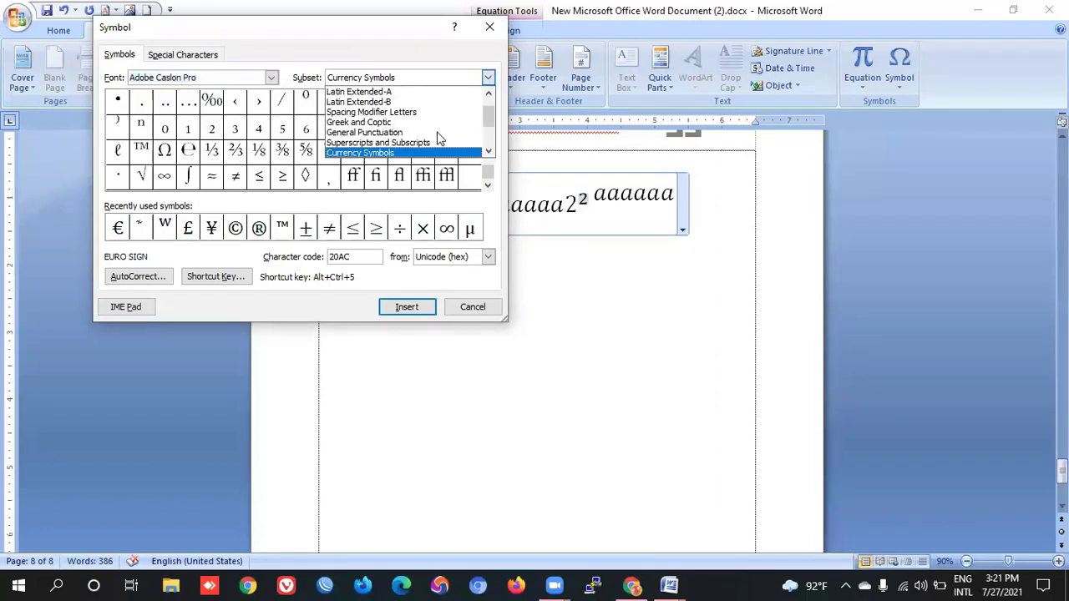
{"action": "left_click", "coordinate": [433, 124]}
{"action": "left_click", "coordinate": [488, 77]}
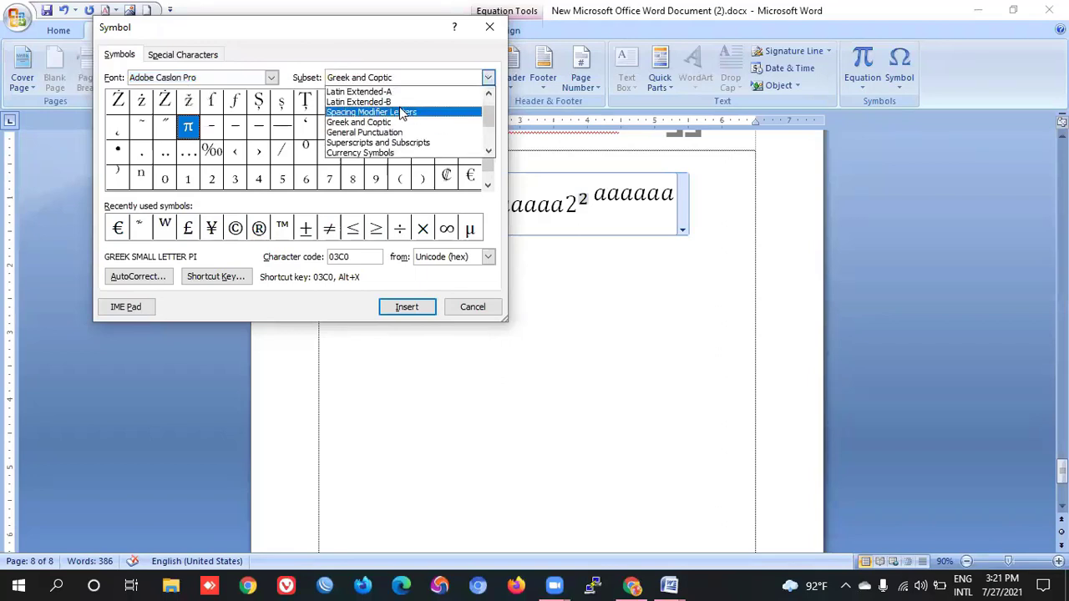
{"action": "left_click", "coordinate": [401, 111]}
{"action": "left_click", "coordinate": [488, 78]}
{"action": "left_click", "coordinate": [427, 162]}
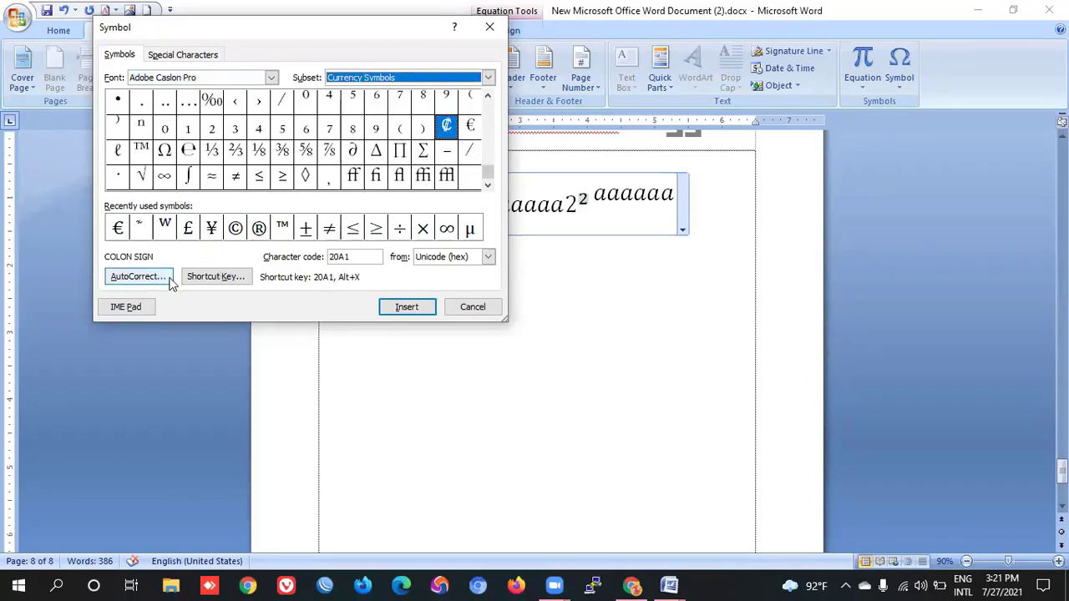
{"action": "left_click", "coordinate": [473, 307]}
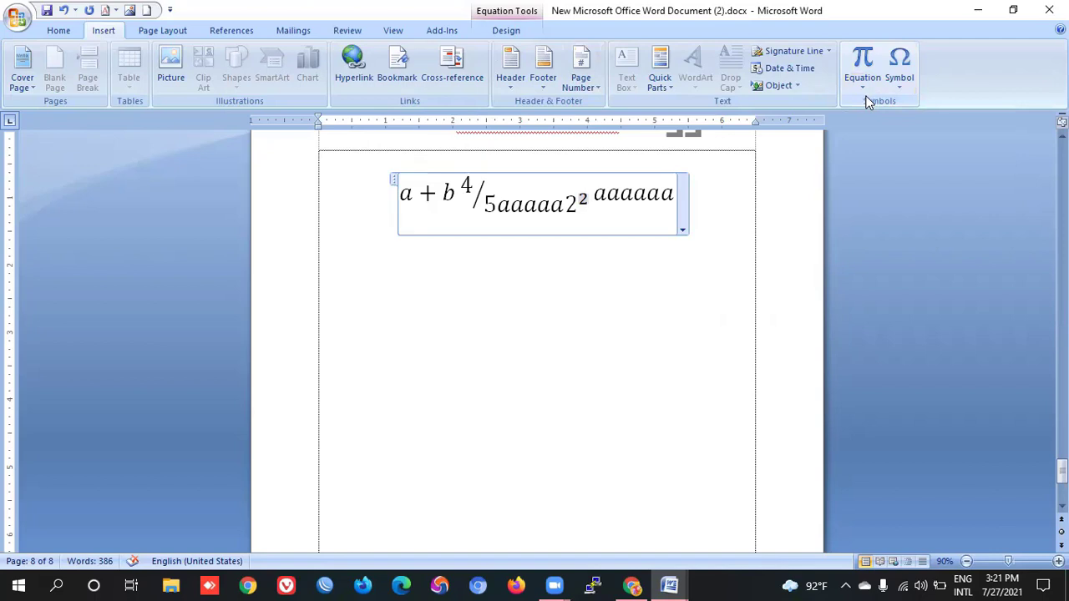
Prefix the first equation with '1.' and select the stray character on the line below
{"action": "left_click", "coordinate": [865, 94]}
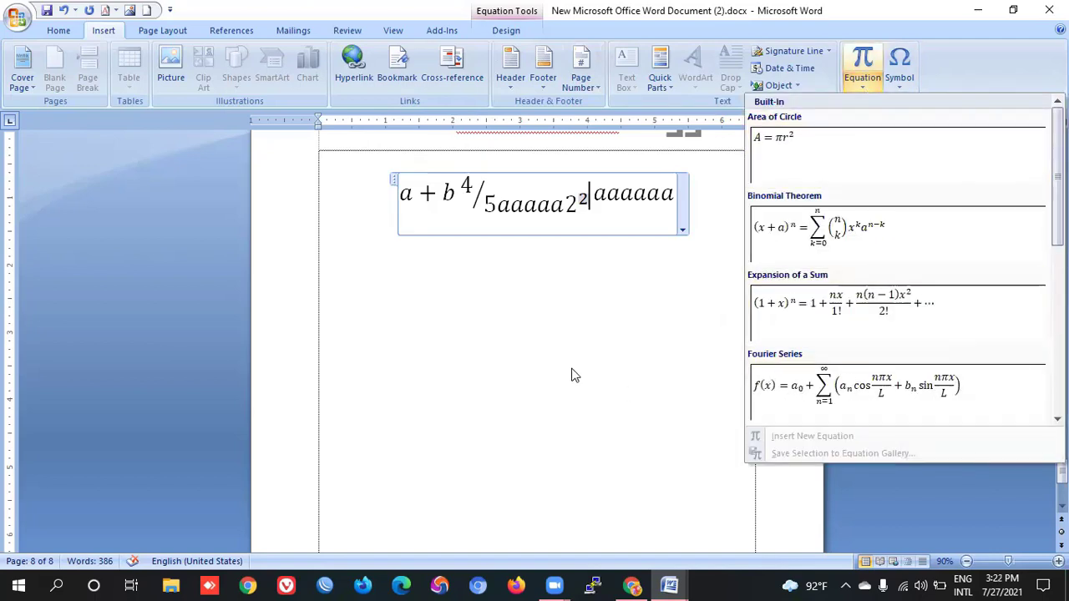
{"action": "left_click", "coordinate": [577, 306]}
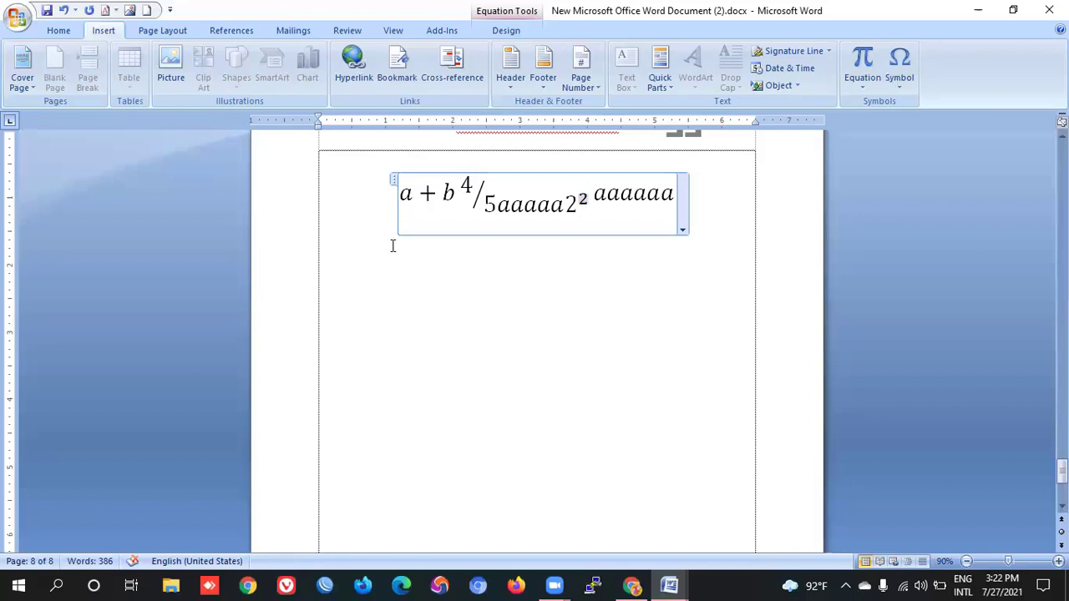
{"action": "left_click", "coordinate": [379, 206]}
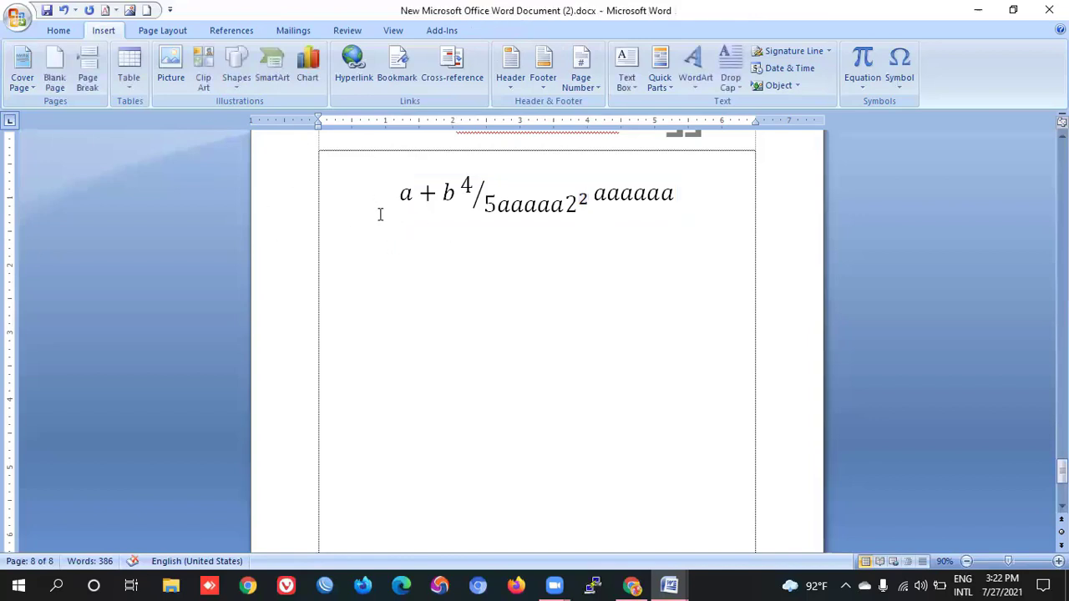
{"action": "type", "text": "1"}
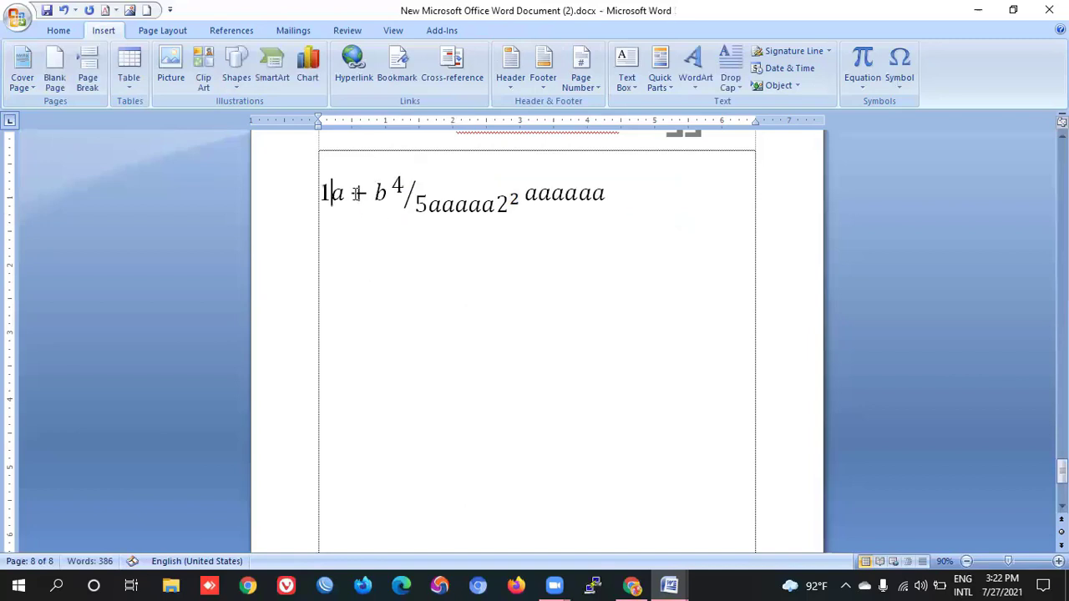
{"action": "type", "text": "."}
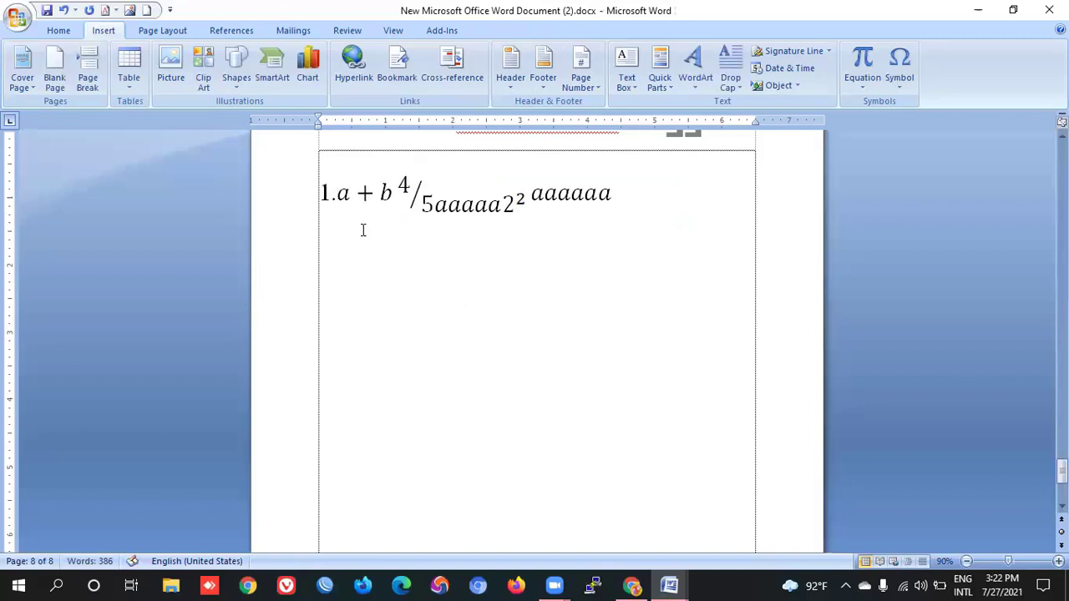
{"action": "left_click", "coordinate": [649, 242]}
{"action": "left_click", "coordinate": [303, 248]}
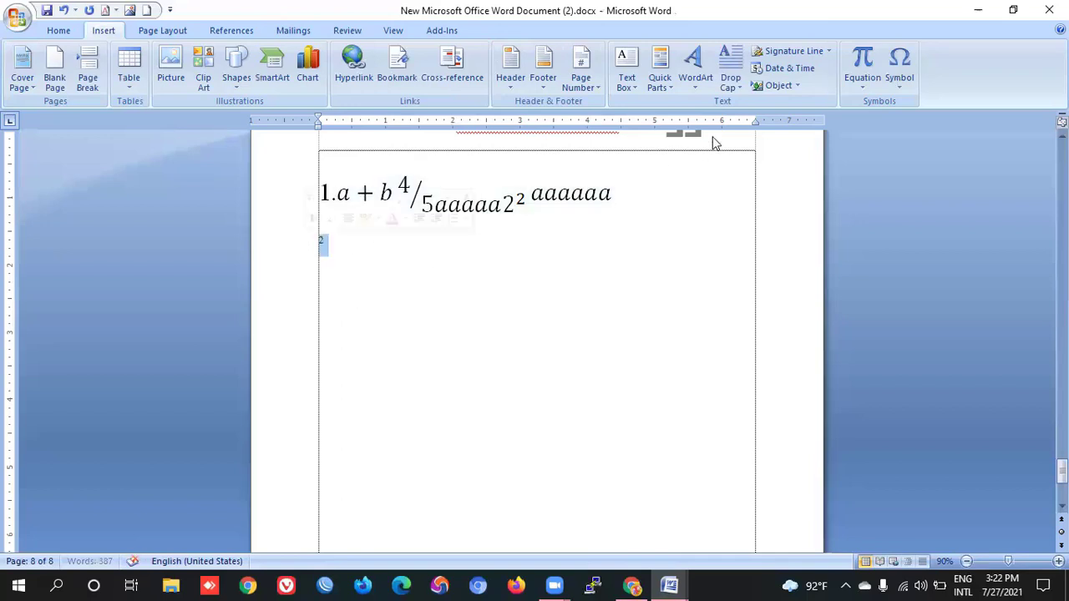
Insert the built-in Area of Circle equation A = πr² below equation 1
{"action": "left_click", "coordinate": [873, 91]}
{"action": "left_click", "coordinate": [852, 158]}
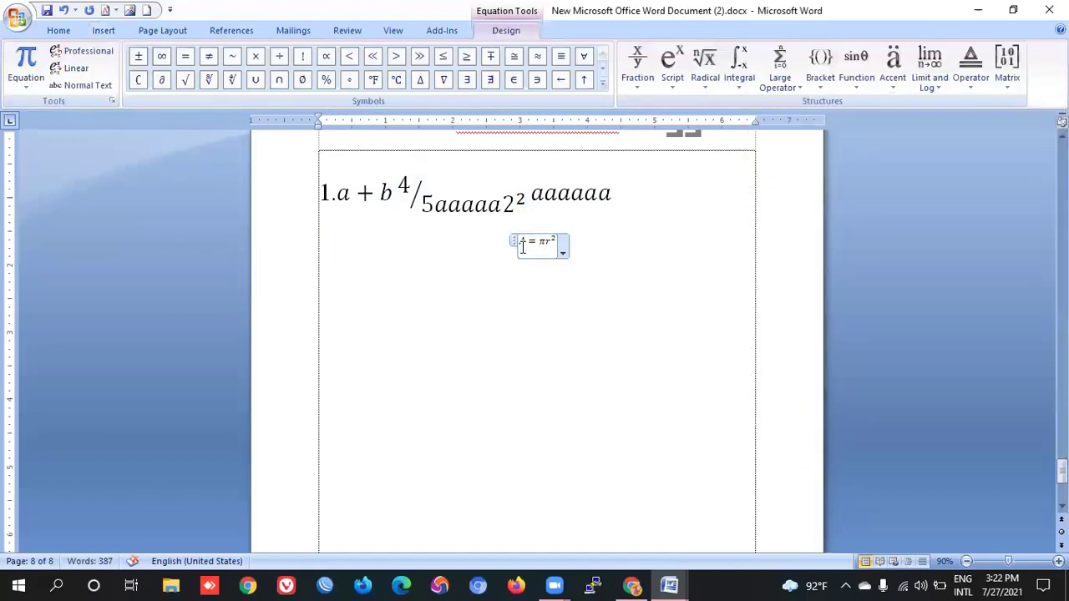
{"action": "left_click", "coordinate": [652, 266]}
{"action": "left_click", "coordinate": [521, 241]}
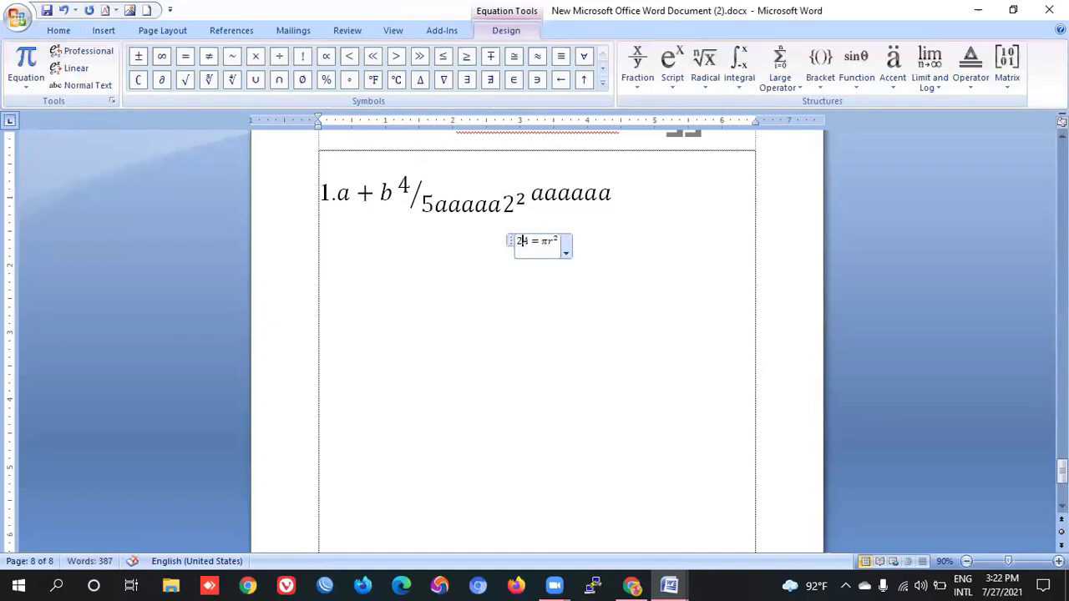
Number the Area of Circle equation '2.' and move to the empty line beneath it
{"action": "left_click", "coordinate": [508, 241]}
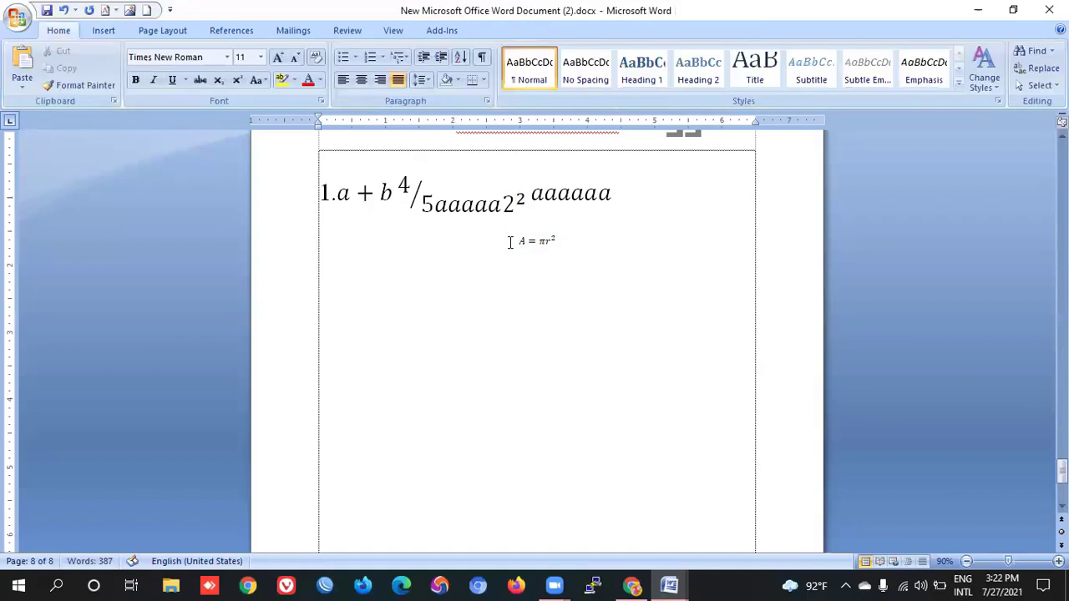
{"action": "type", "text": "2."}
{"action": "triple_click", "coordinate": [353, 240]}
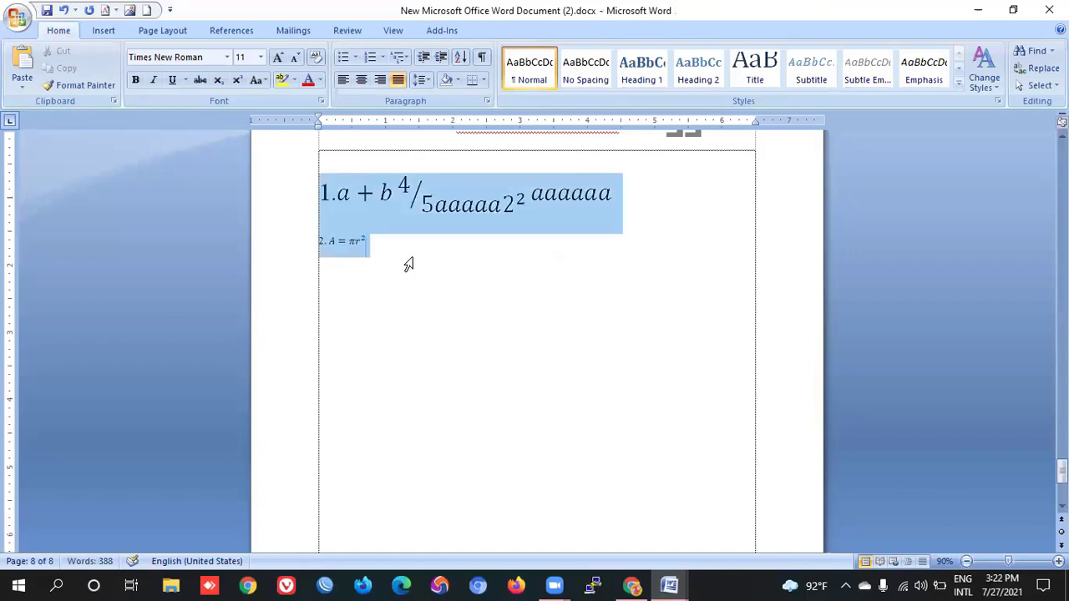
{"action": "left_click", "coordinate": [705, 288]}
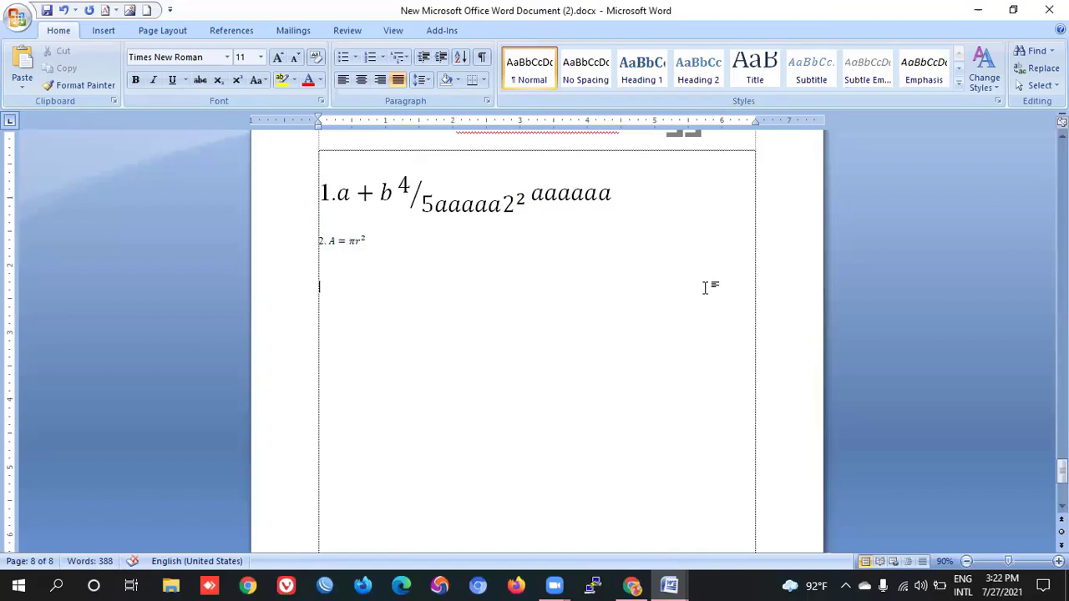
{"action": "left_click", "coordinate": [604, 274]}
{"action": "left_click", "coordinate": [104, 30]}
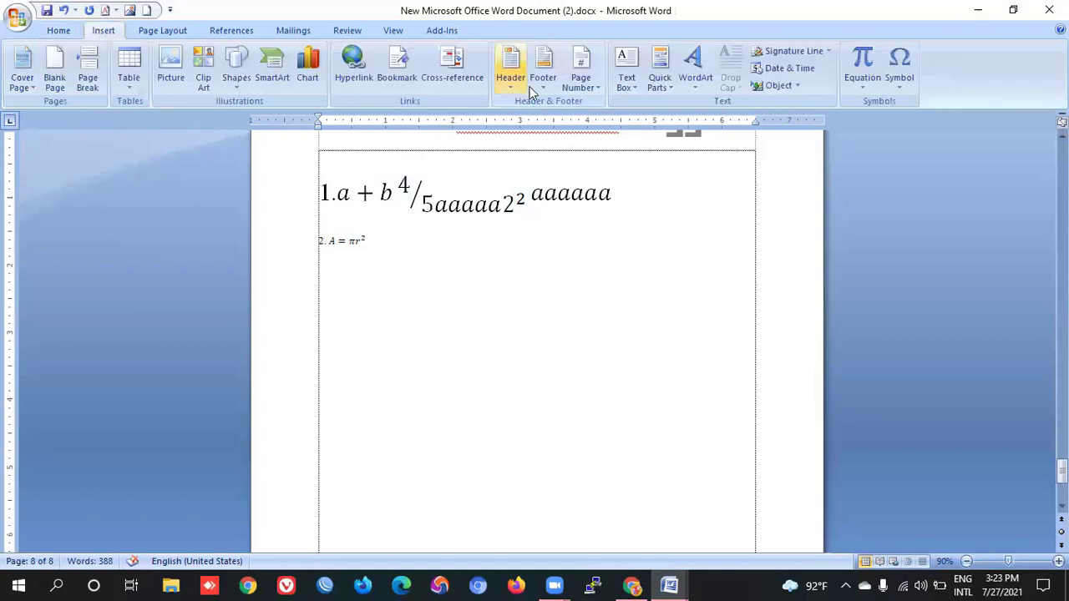